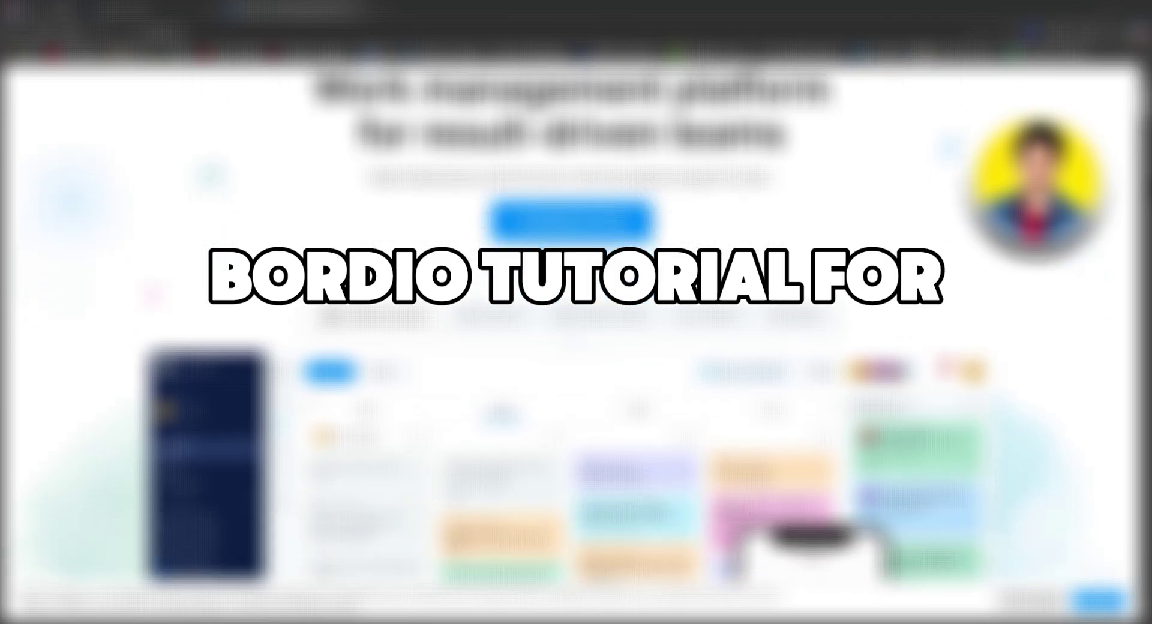
Browse the bordio.com home page, return to the top, and bring up the Pricing link's context menu
{"action": "scroll", "coordinate": [563, 322], "scroll_direction": "down", "scroll_amount": 3}
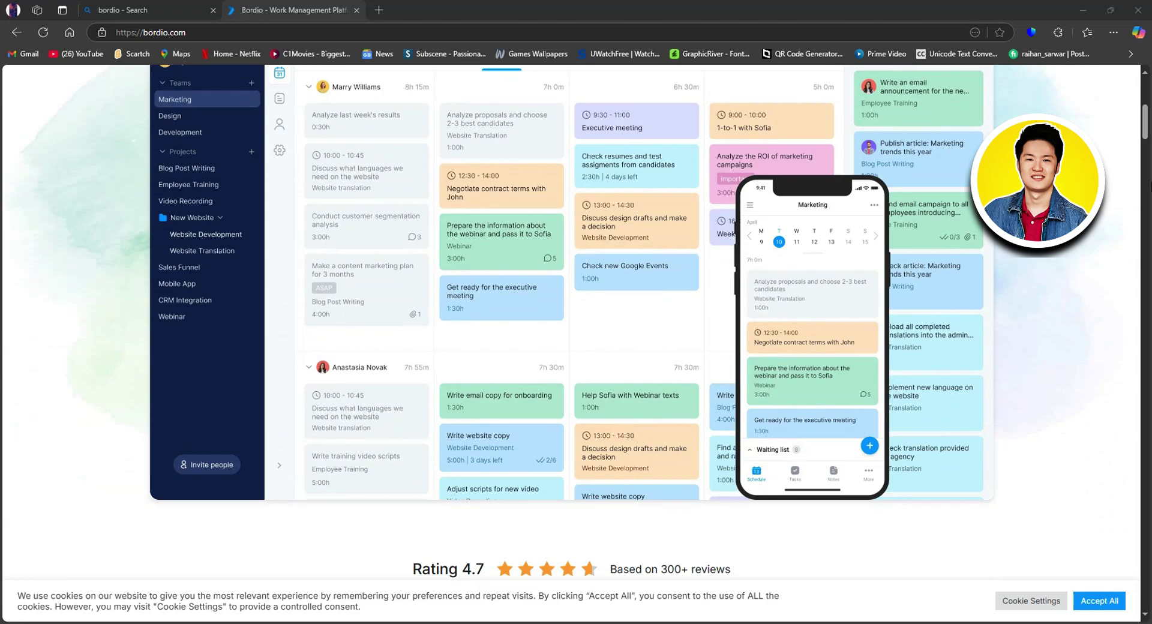
{"action": "scroll", "coordinate": [570, 324], "scroll_direction": "down", "scroll_amount": 4}
{"action": "scroll", "coordinate": [570, 324], "scroll_direction": "down", "scroll_amount": 5}
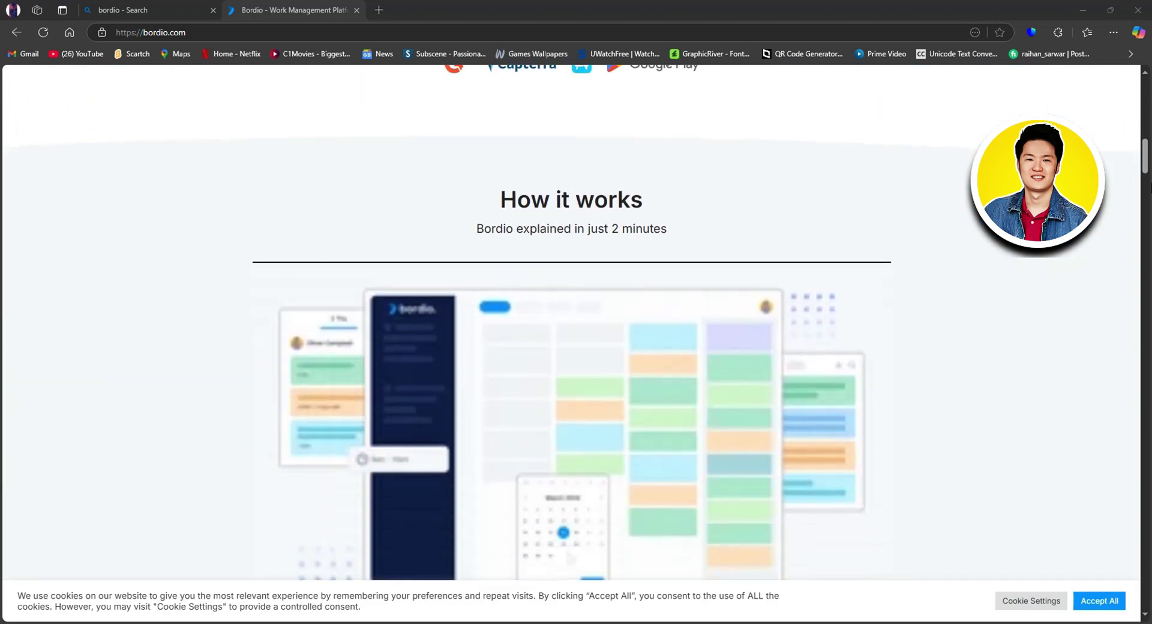
{"action": "scroll", "coordinate": [570, 324], "scroll_direction": "down", "scroll_amount": 2}
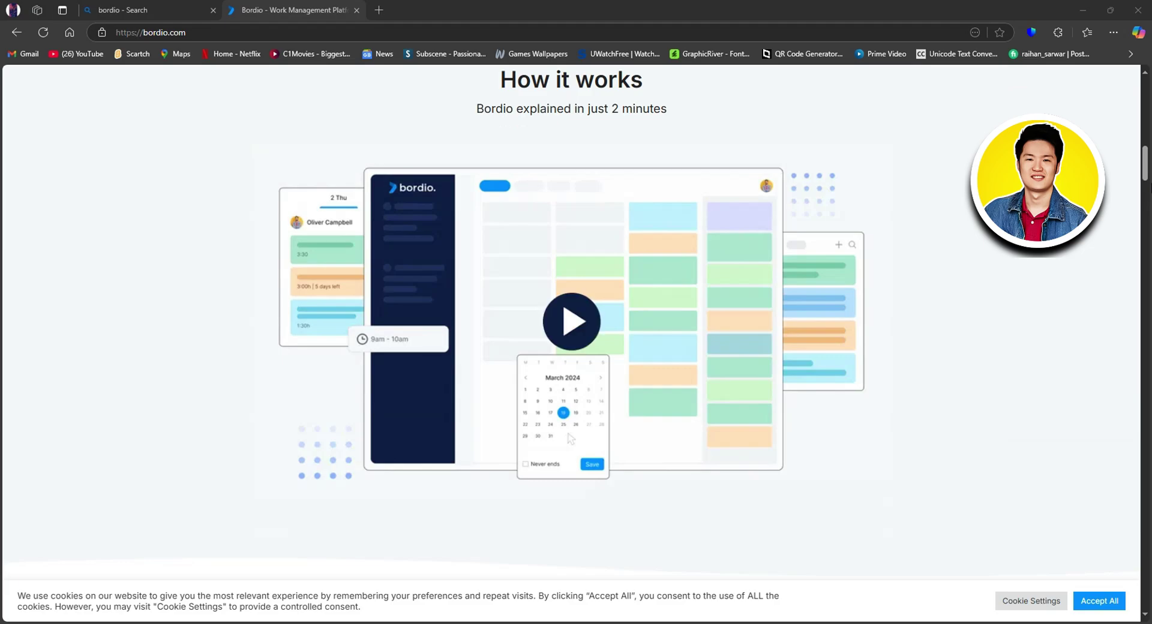
{"action": "scroll", "coordinate": [567, 433], "scroll_direction": "up", "scroll_amount": 8}
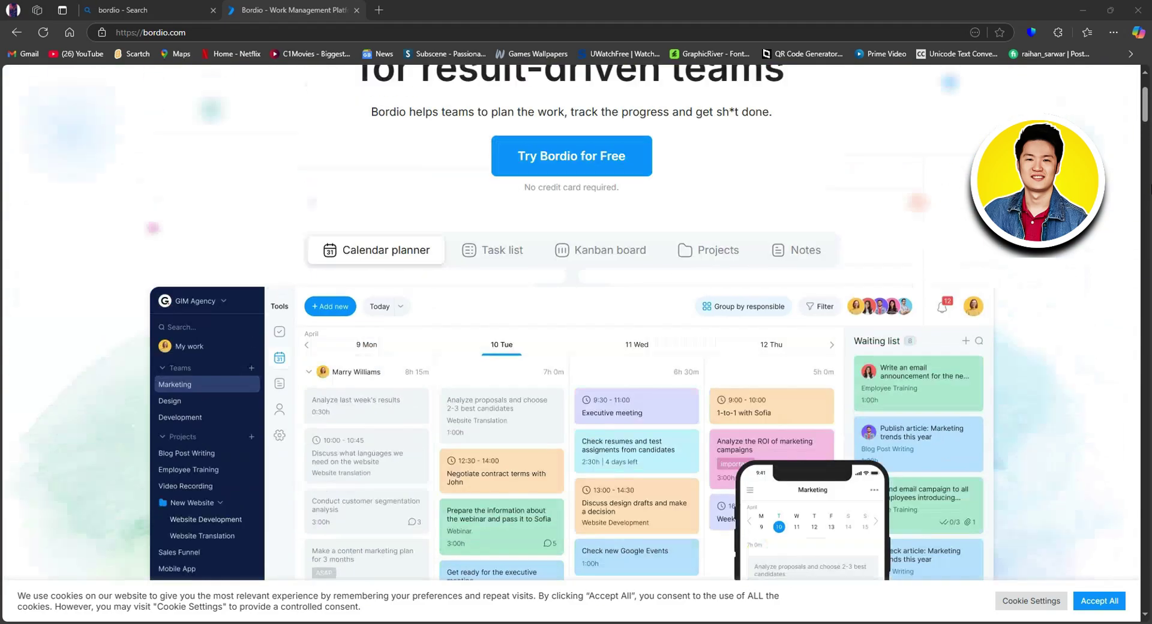
{"action": "scroll", "coordinate": [570, 324], "scroll_direction": "up", "scroll_amount": 3}
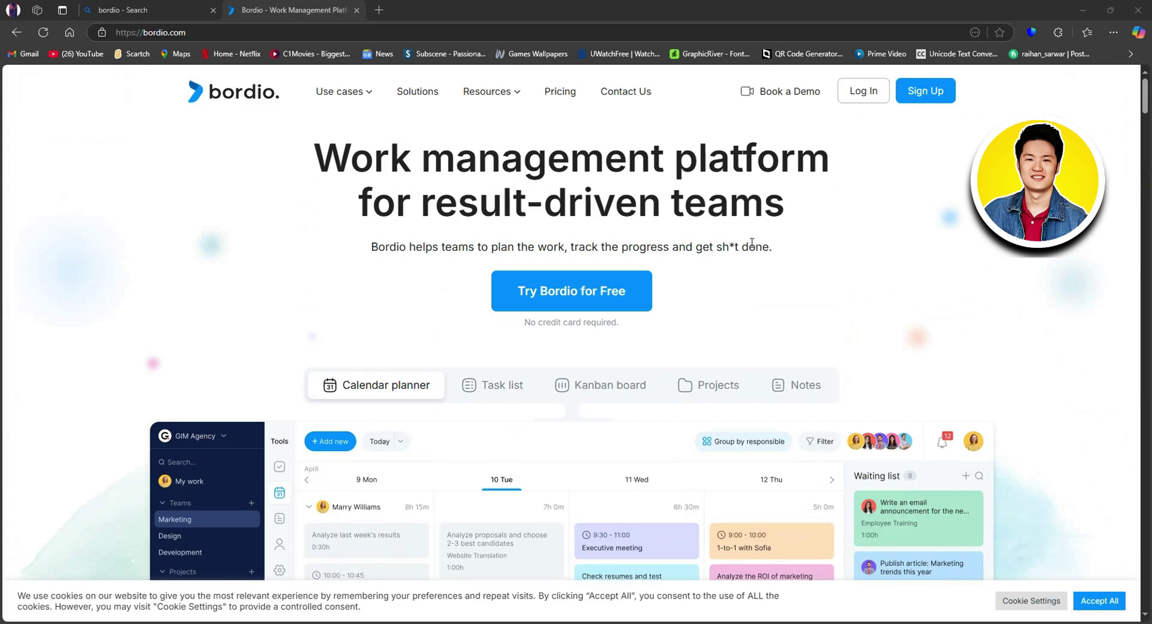
{"action": "right_click", "coordinate": [549, 92]}
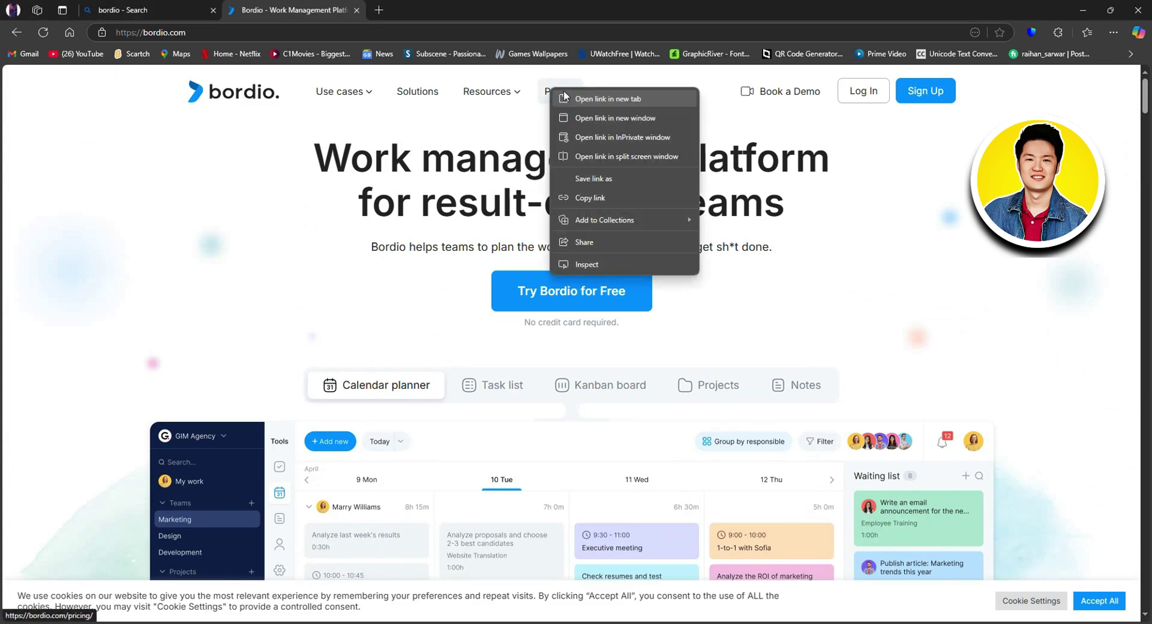
Open Pricing in a new tab, review the $0 and $0.99 plans, then return to the home tab
{"action": "left_click", "coordinate": [603, 99]}
{"action": "left_click", "coordinate": [437, 15]}
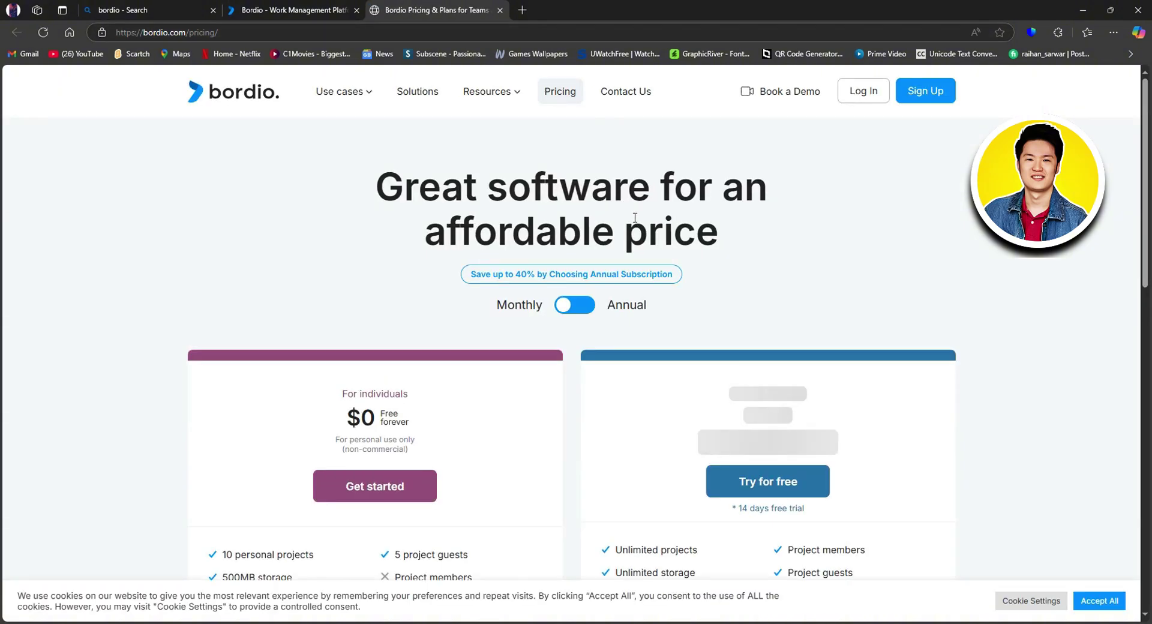
{"action": "scroll", "coordinate": [876, 279], "scroll_direction": "down", "scroll_amount": 2}
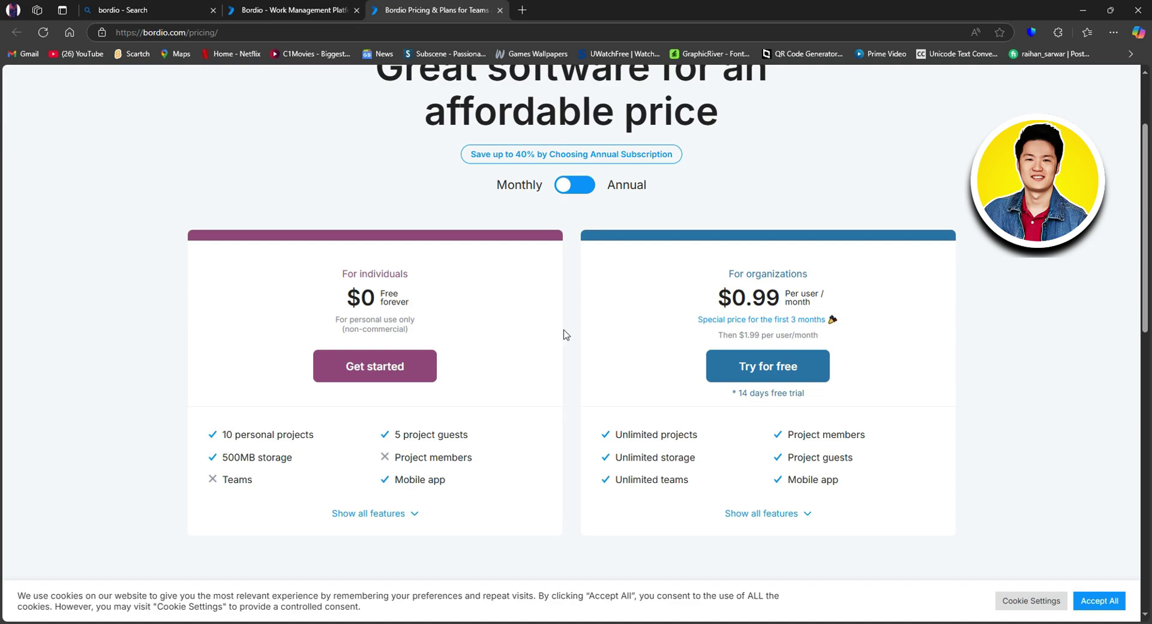
{"action": "scroll", "coordinate": [679, 422], "scroll_direction": "up", "scroll_amount": 2}
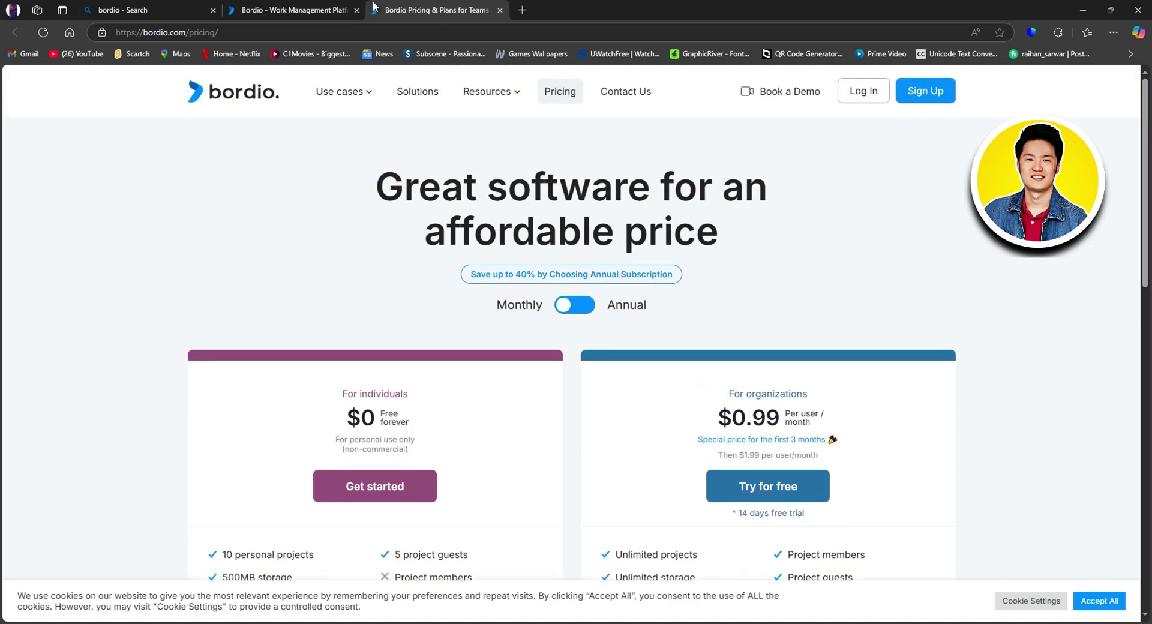
{"action": "left_click", "coordinate": [333, 9]}
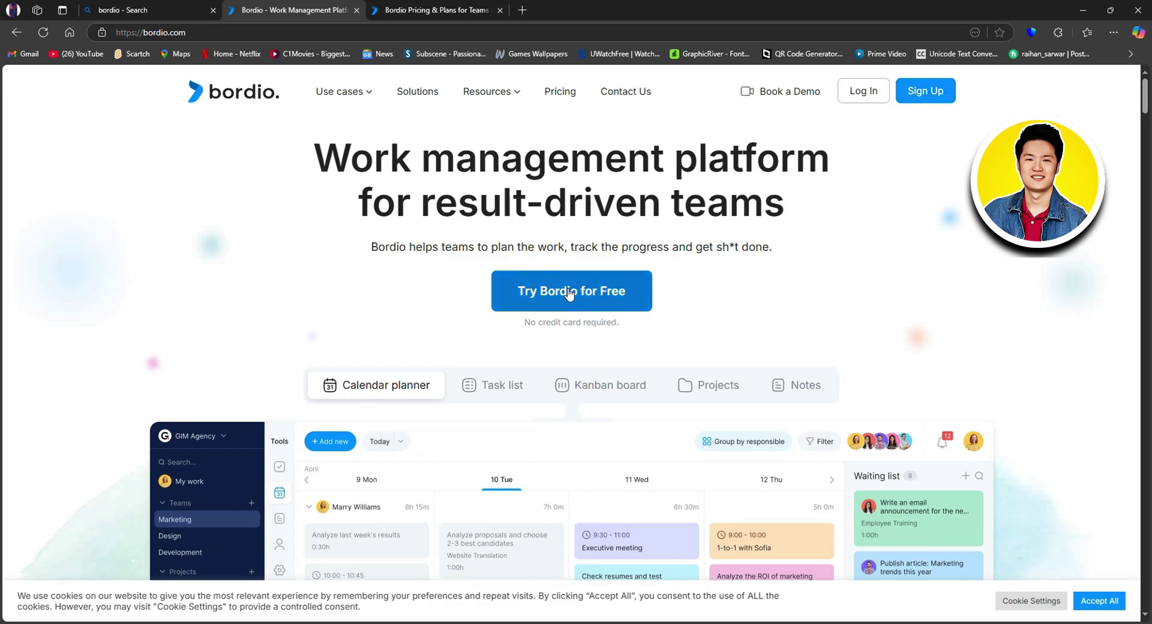
Start a free Bordio trial and sign up with a Google account
{"action": "left_click", "coordinate": [597, 293]}
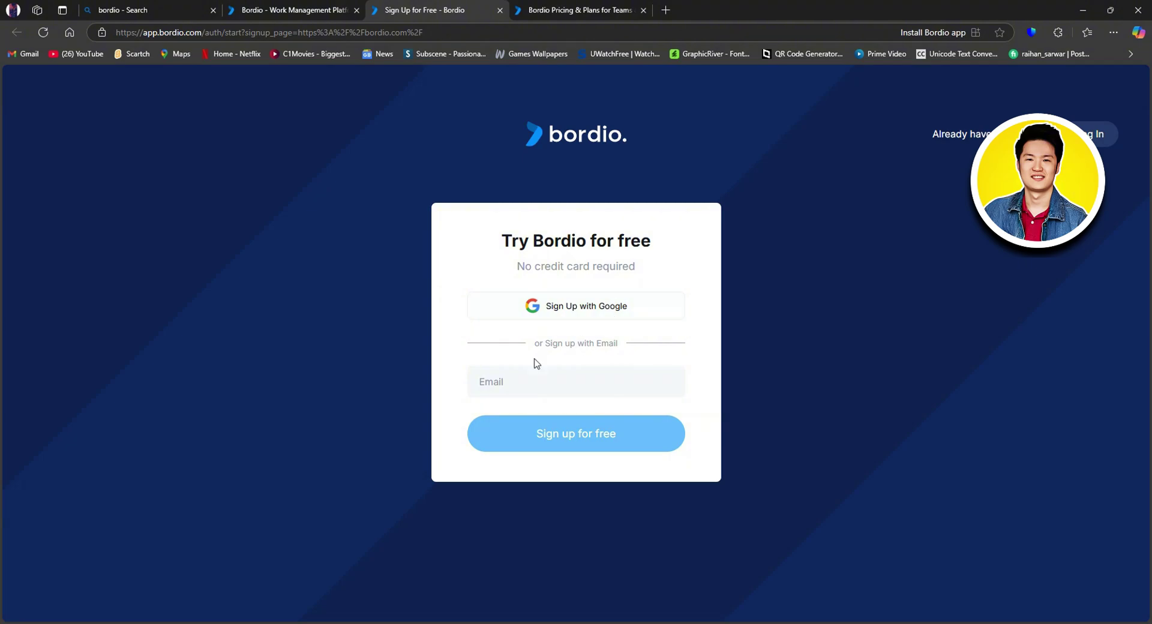
{"action": "left_click", "coordinate": [585, 305]}
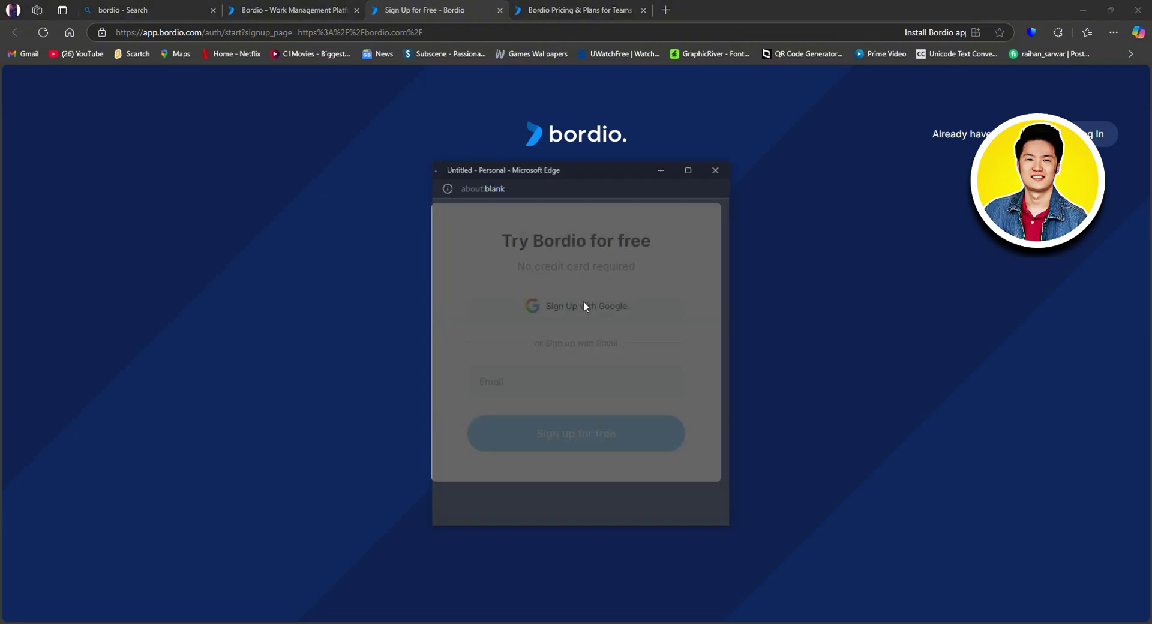
{"action": "left_click", "coordinate": [655, 456]}
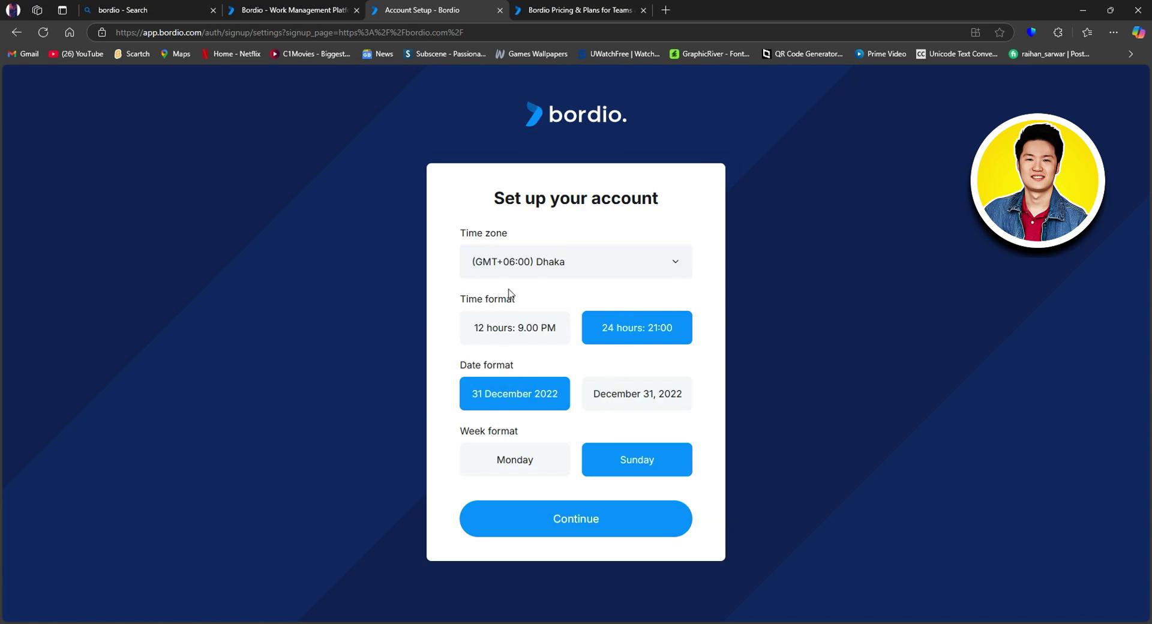
Keep GMT+06:00 Dhaka as the time zone, submit setup, and choose personal task organization
{"action": "left_click", "coordinate": [656, 260]}
{"action": "scroll", "coordinate": [576, 336], "scroll_direction": "down", "scroll_amount": 2}
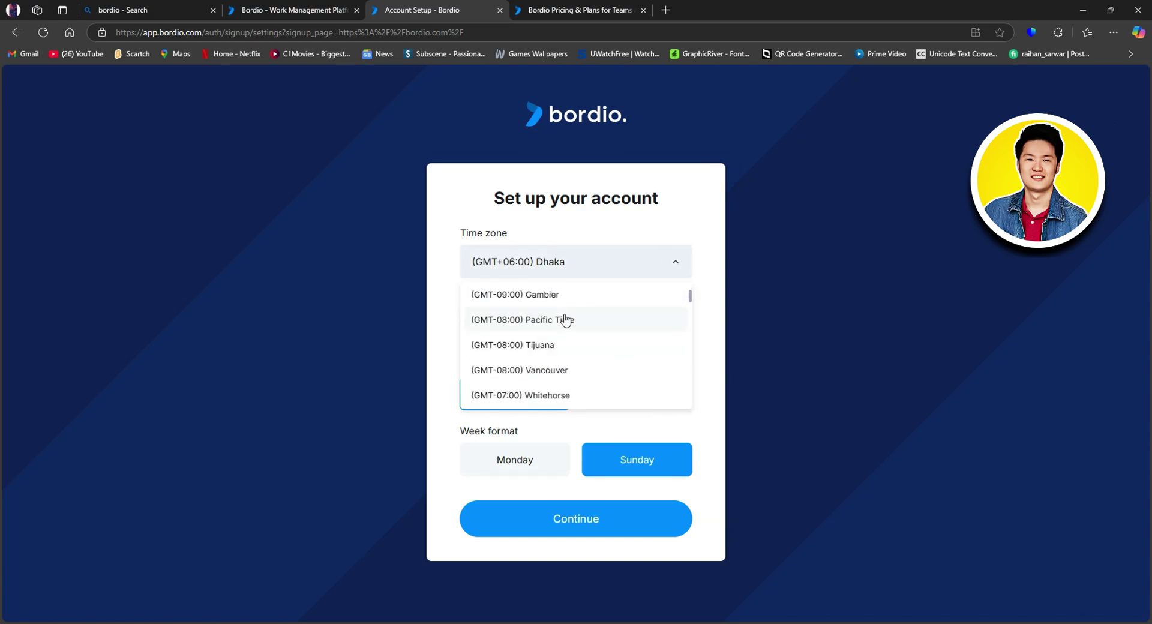
{"action": "left_click", "coordinate": [672, 251]}
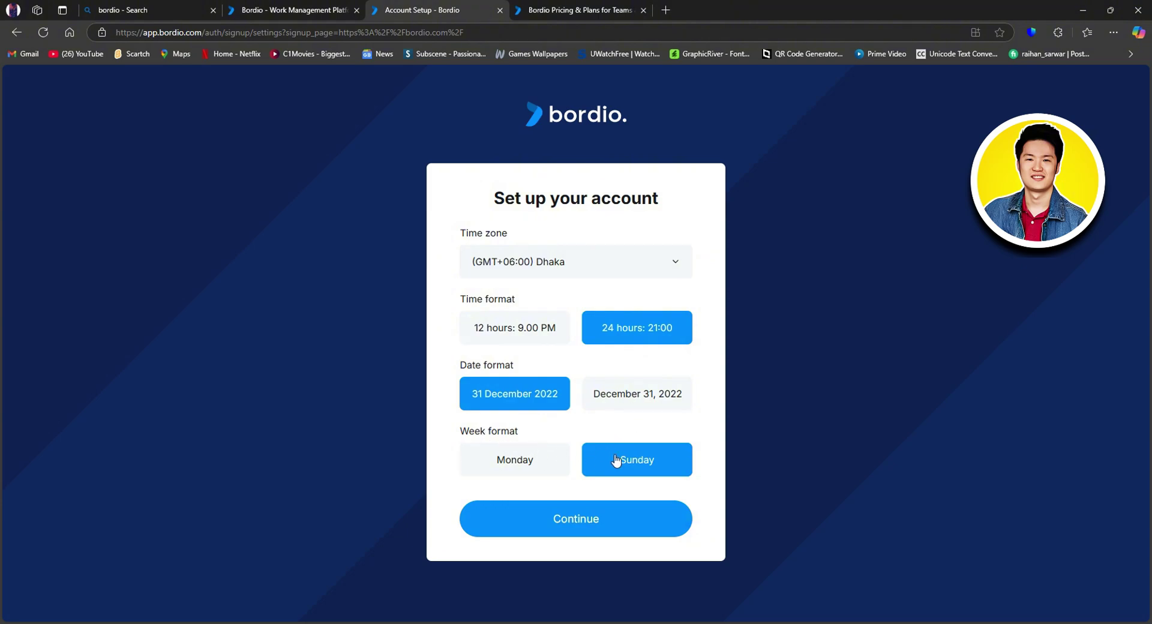
{"action": "left_click", "coordinate": [577, 527]}
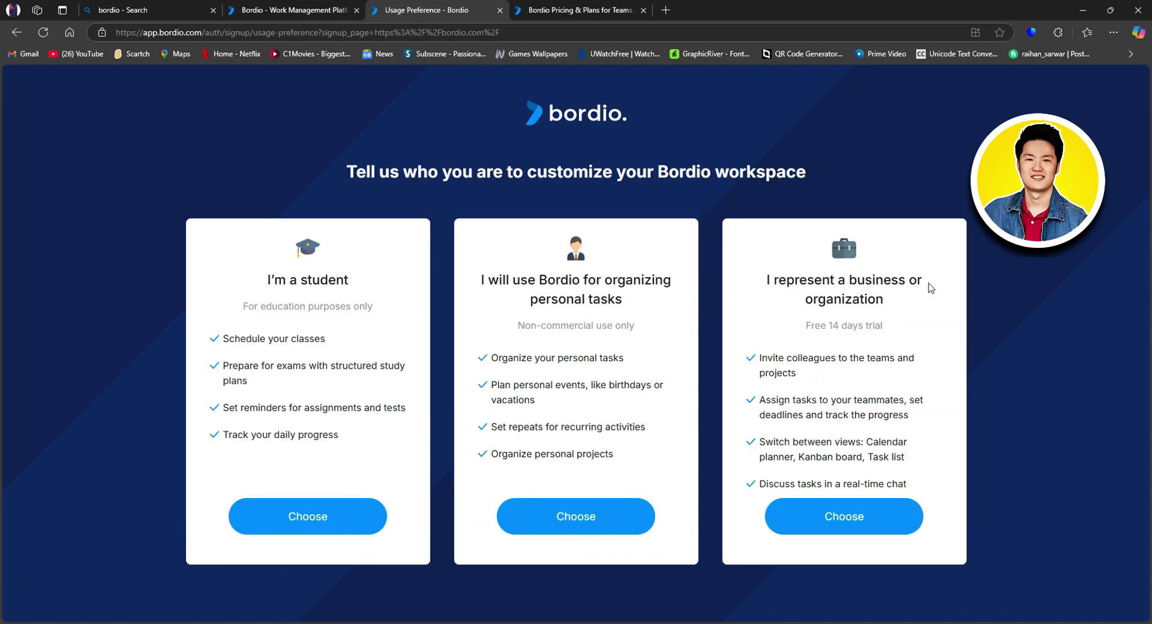
{"action": "left_click", "coordinate": [602, 521]}
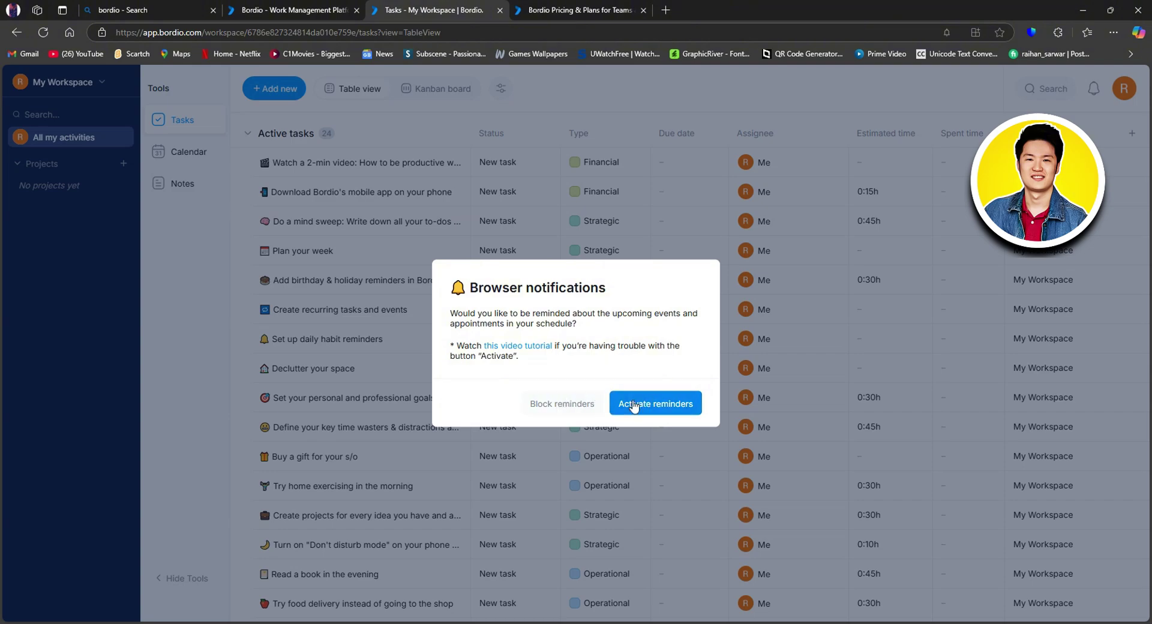
Dismiss the browser notifications prompt and scroll through the 24 sample active tasks
{"action": "left_click", "coordinate": [584, 406]}
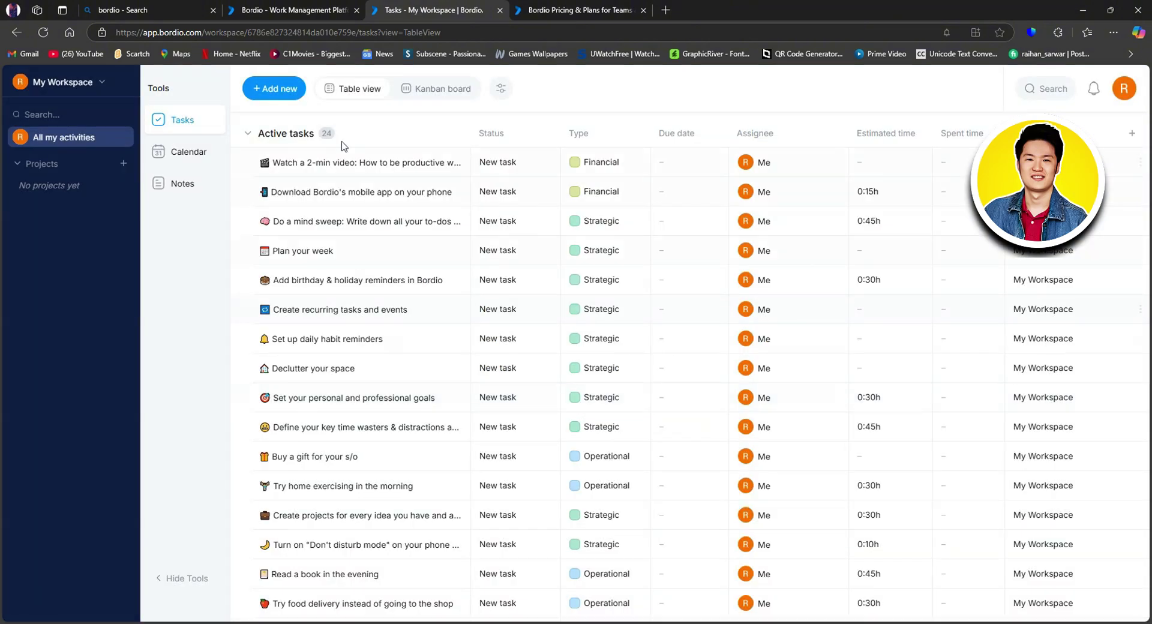
{"action": "scroll", "coordinate": [507, 300], "scroll_direction": "down", "scroll_amount": 3}
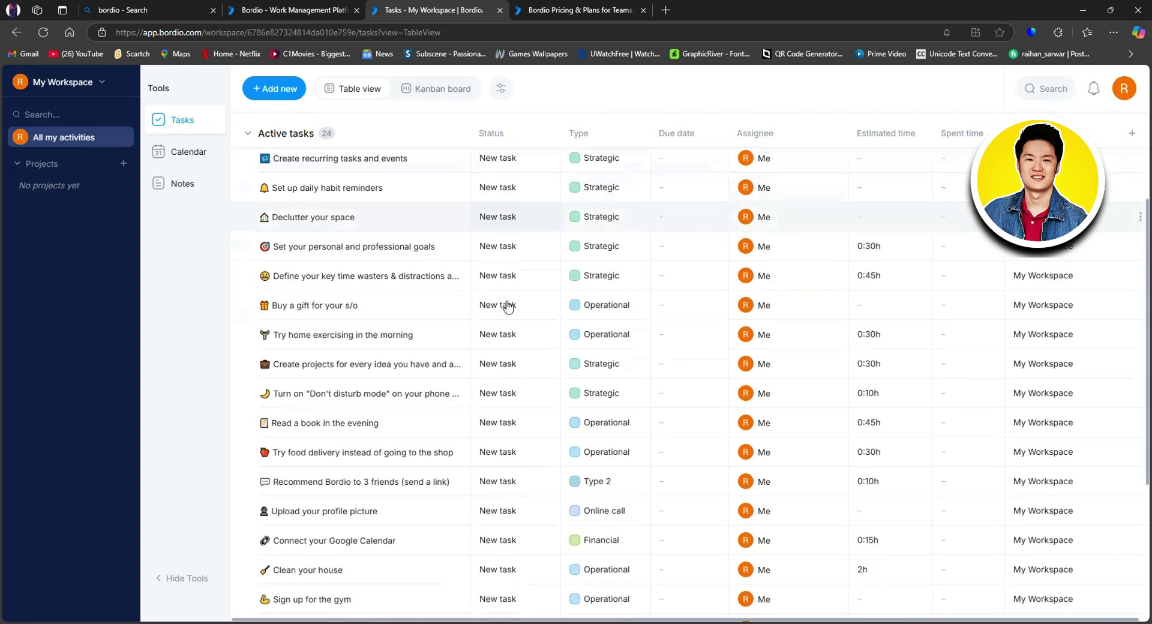
{"action": "scroll", "coordinate": [507, 306], "scroll_direction": "down", "scroll_amount": 1}
{"action": "scroll", "coordinate": [507, 306], "scroll_direction": "down", "scroll_amount": 5}
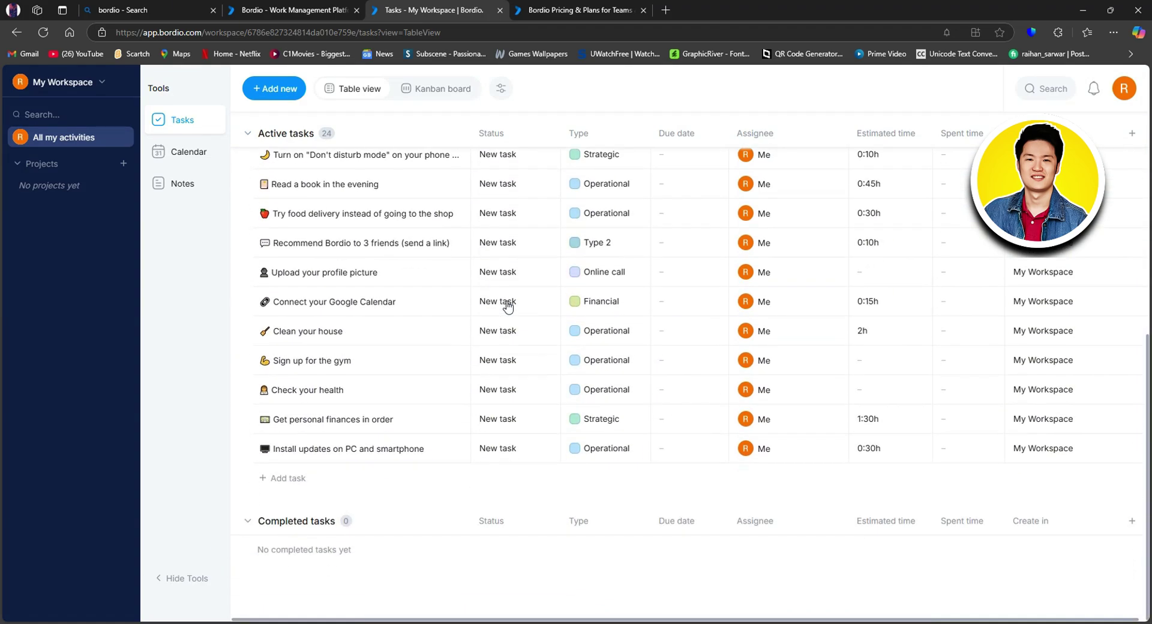
{"action": "scroll", "coordinate": [504, 306], "scroll_direction": "up", "scroll_amount": 7}
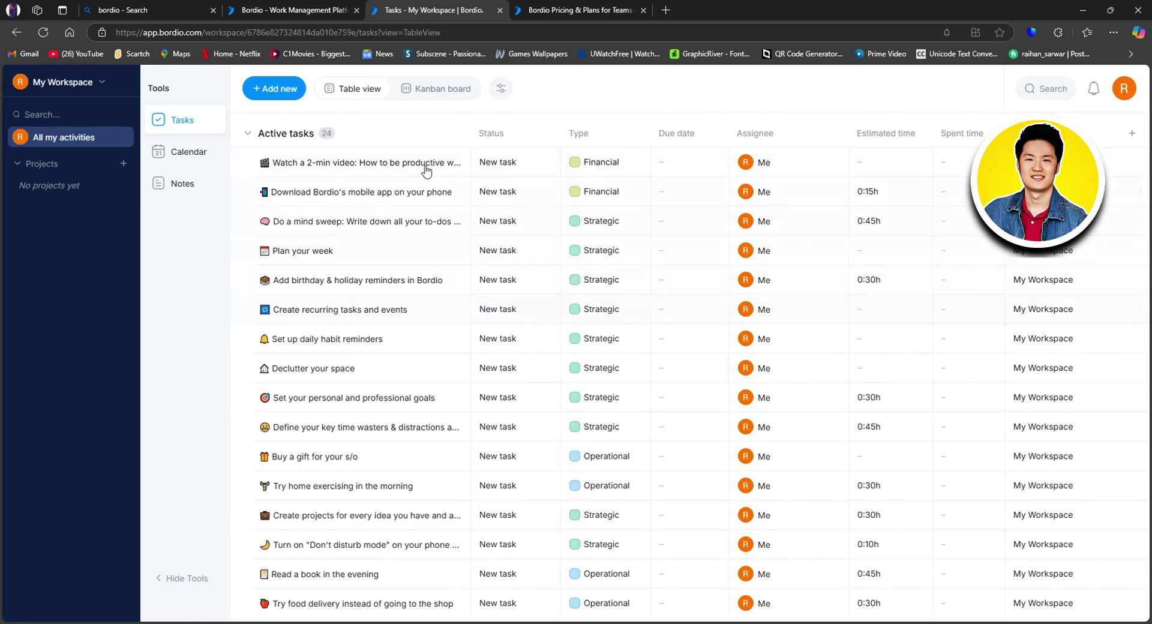
{"action": "scroll", "coordinate": [390, 252], "scroll_direction": "down", "scroll_amount": 5}
{"action": "scroll", "coordinate": [378, 412], "scroll_direction": "up", "scroll_amount": 5}
{"action": "left_click", "coordinate": [191, 158]}
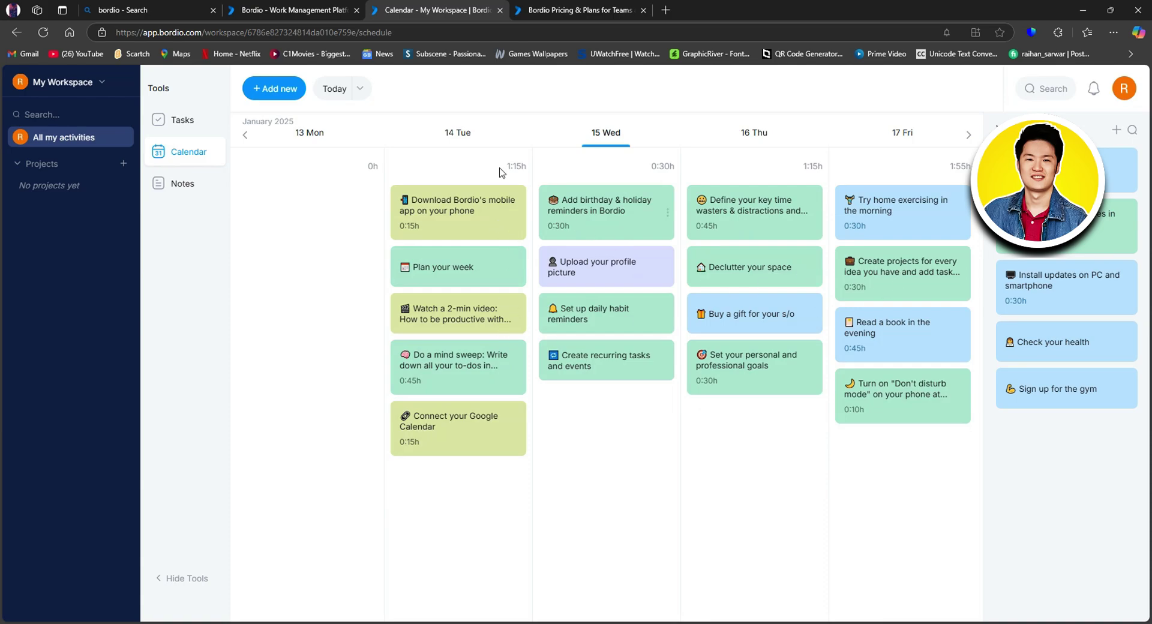
{"action": "left_click", "coordinate": [363, 95]}
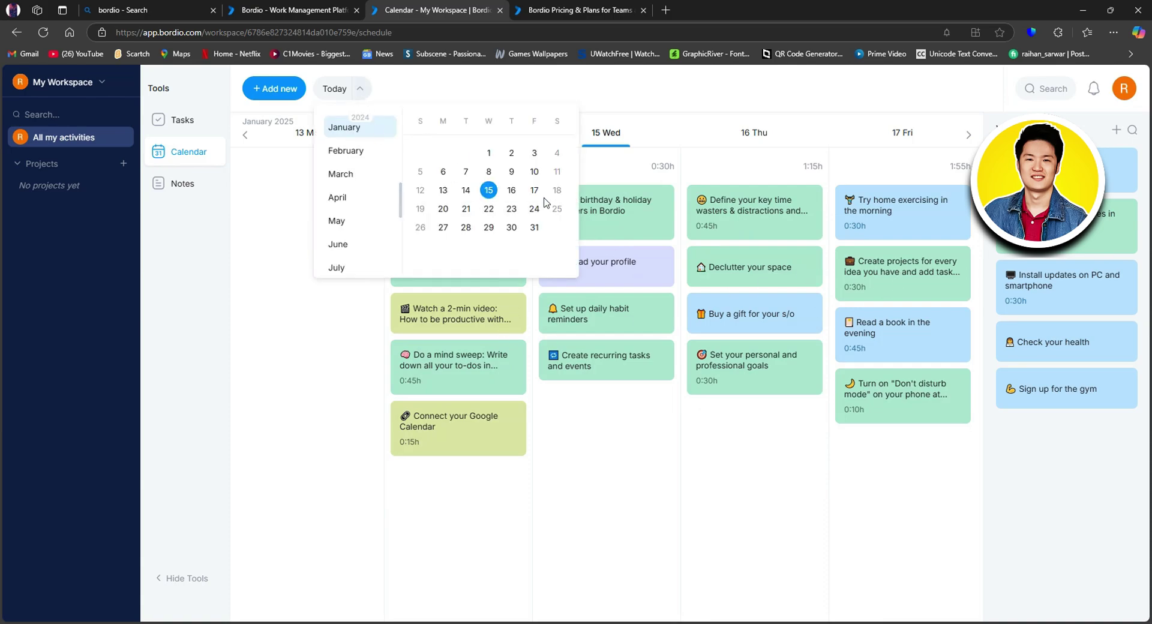
{"action": "left_click", "coordinate": [669, 105]}
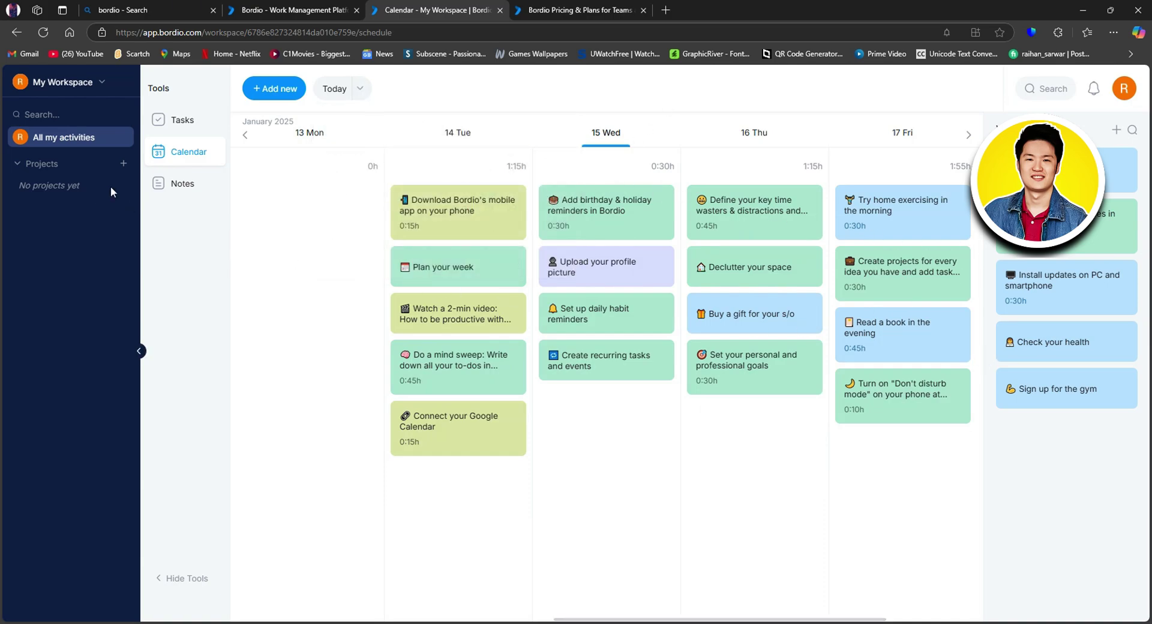
{"action": "left_click", "coordinate": [184, 186]}
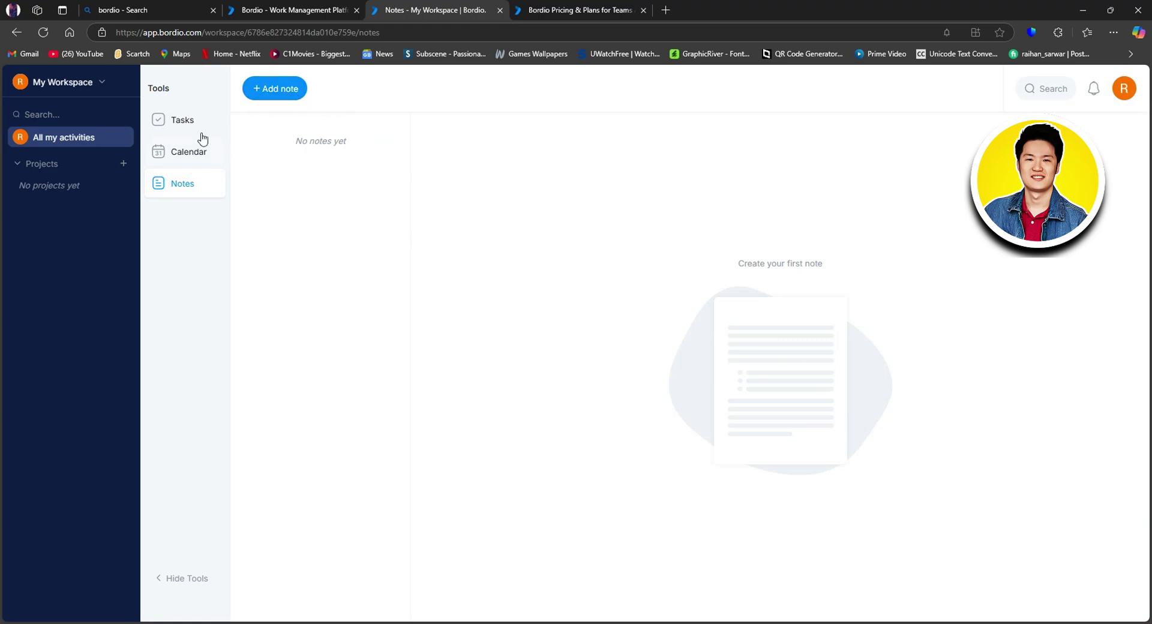
{"action": "left_click", "coordinate": [170, 129]}
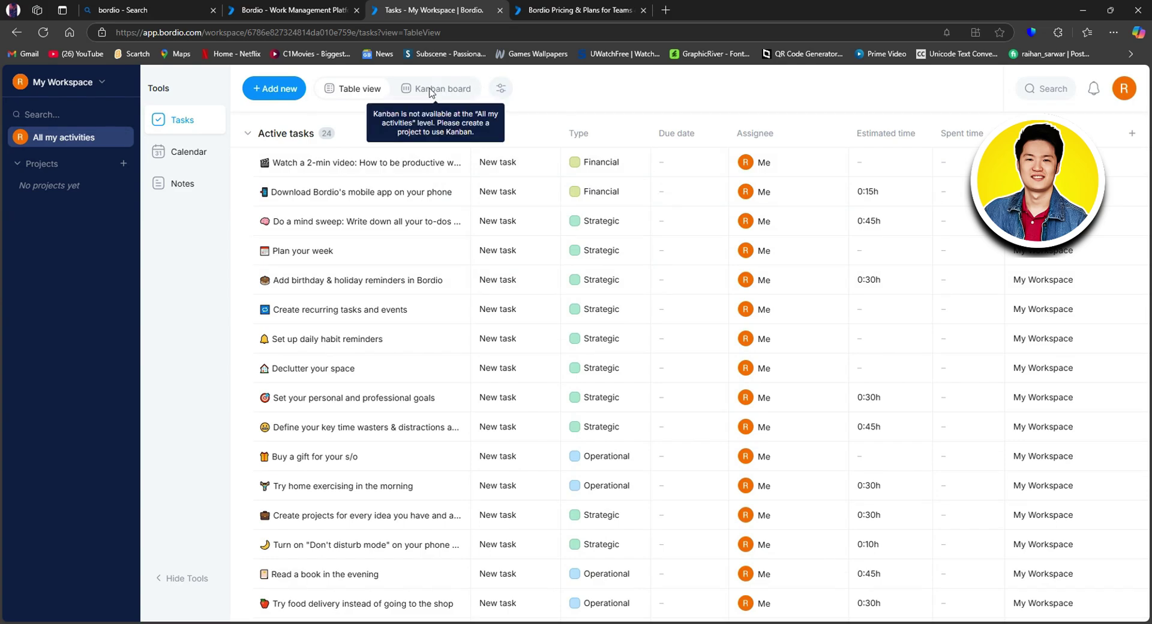
Start a new task titled 'Tutorial' with the description 'Video Editing'
{"action": "left_click", "coordinate": [278, 90]}
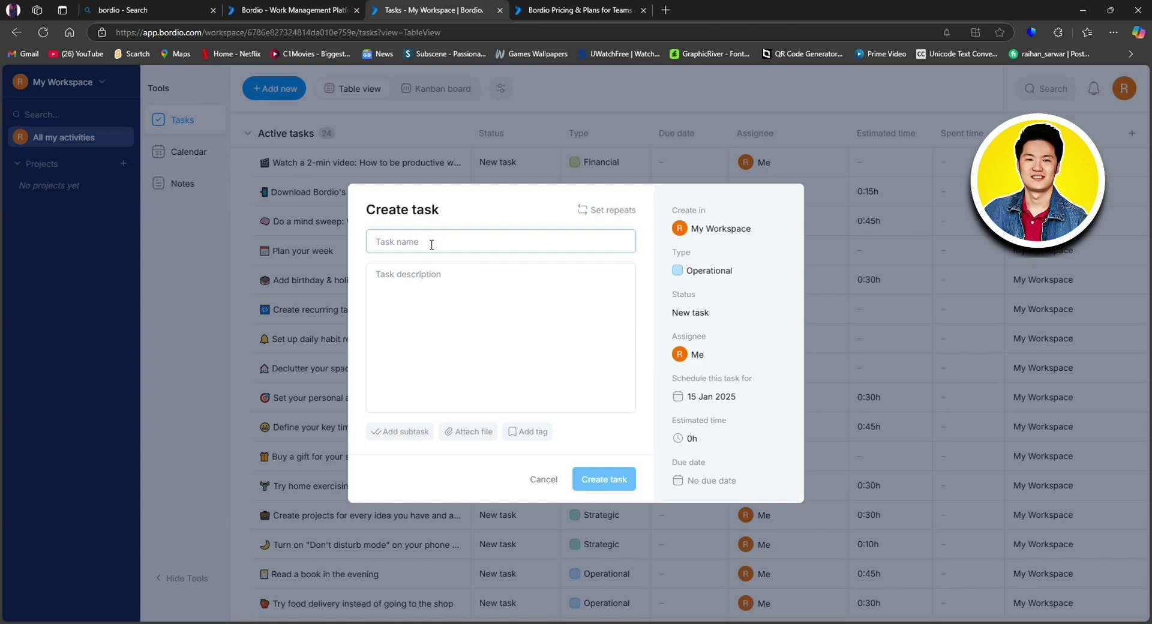
{"action": "type", "text": "Tutorial"}
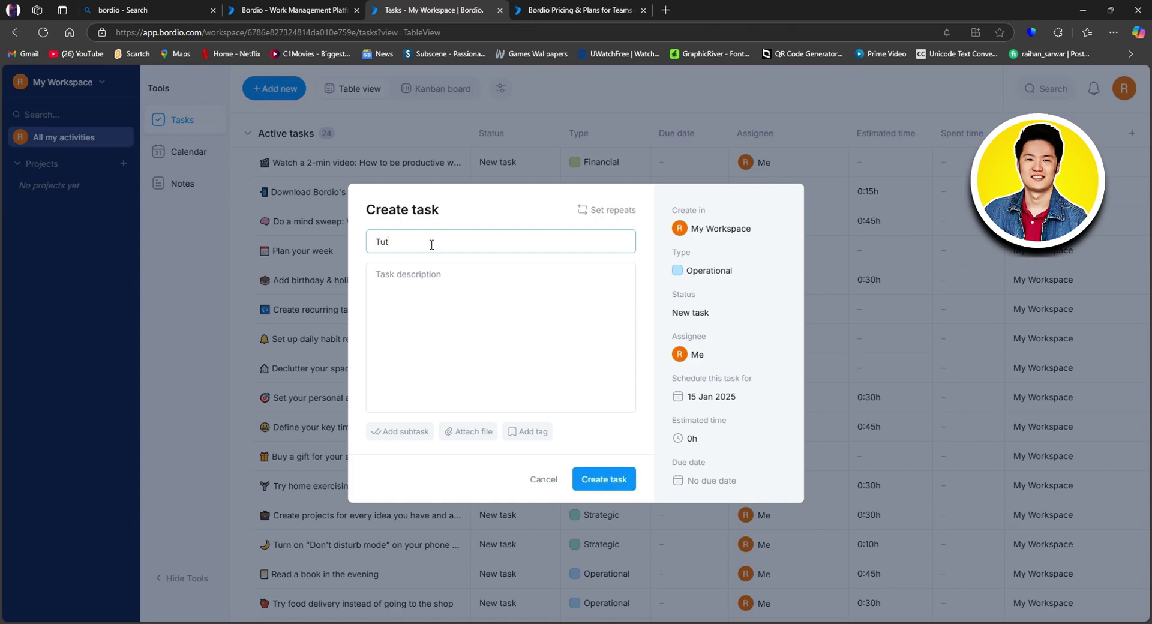
{"action": "left_click", "coordinate": [444, 294]}
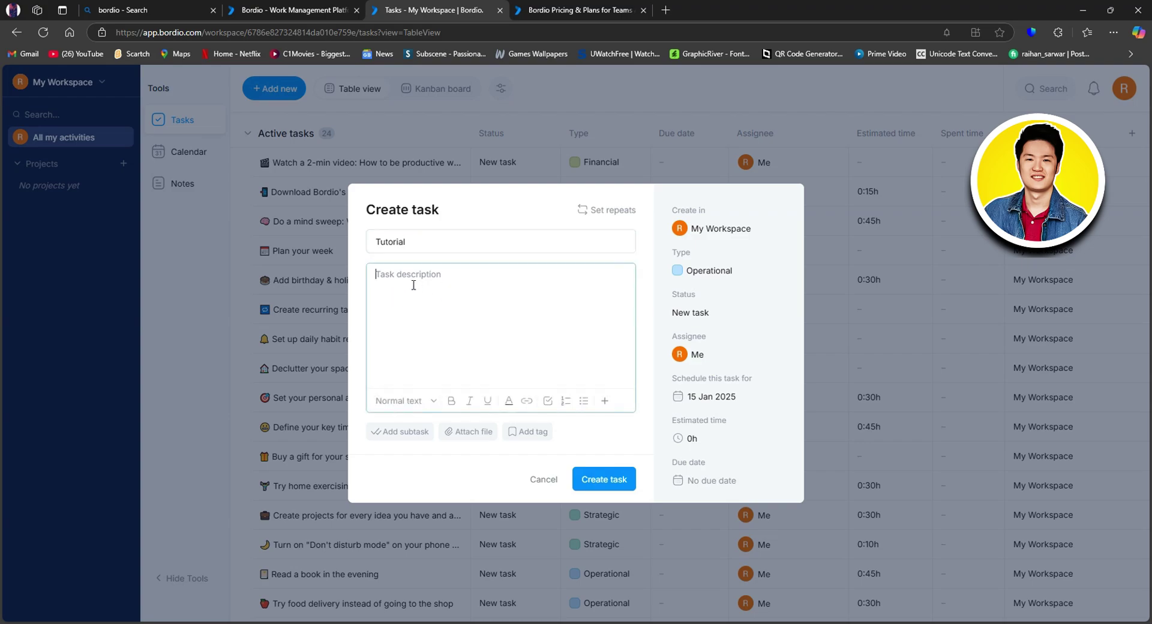
{"action": "type", "text": "Video Editing"}
Style the Video Editing description as Quote, then Heading 1, and try italic
{"action": "left_click", "coordinate": [430, 401]}
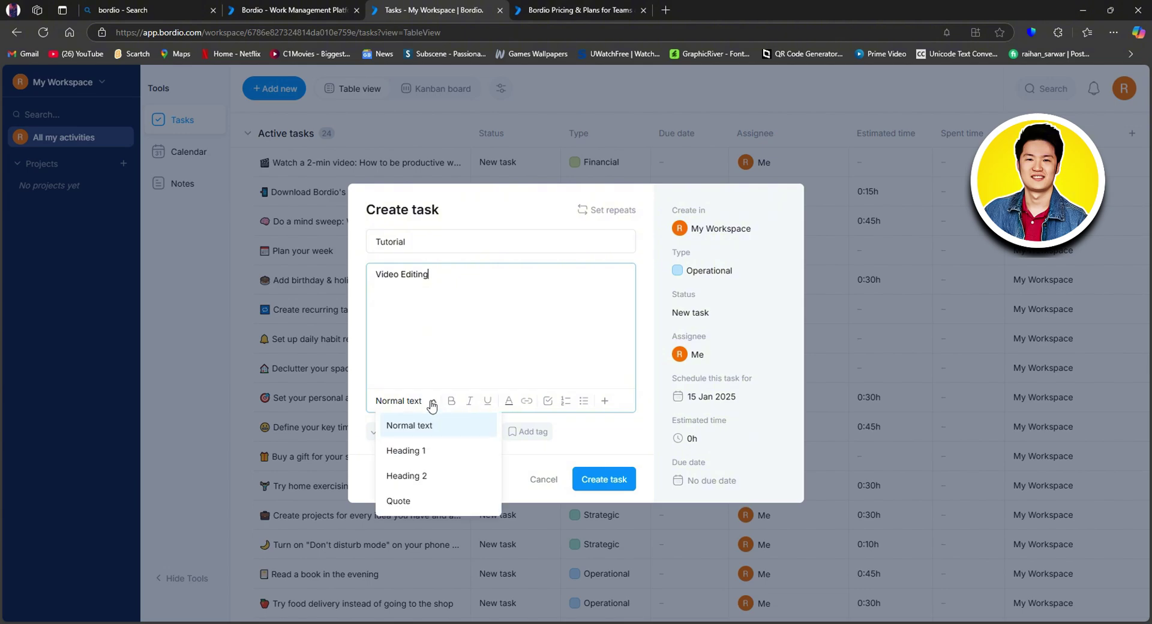
{"action": "left_click", "coordinate": [424, 500]}
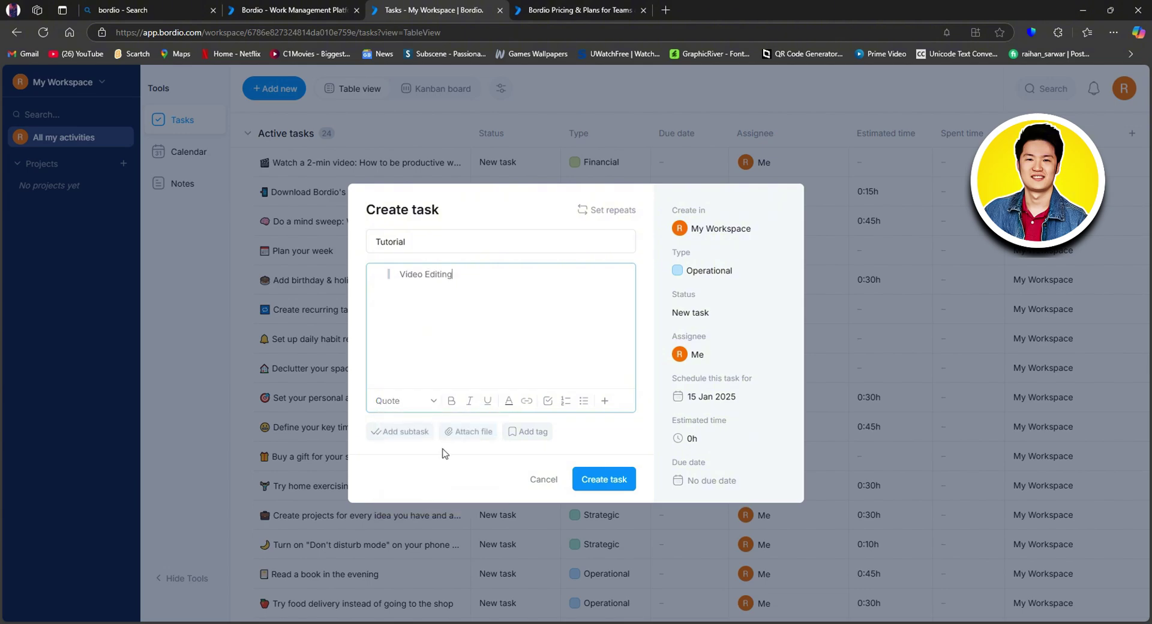
{"action": "left_click", "coordinate": [427, 402]}
{"action": "left_click", "coordinate": [432, 451]}
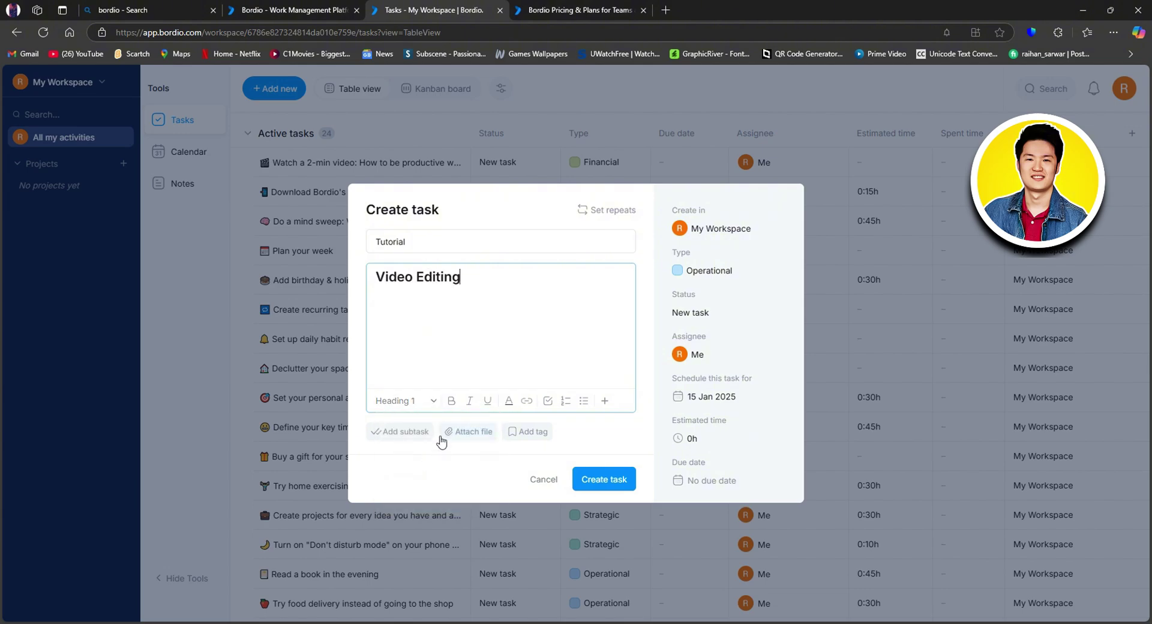
{"action": "left_click", "coordinate": [470, 401]}
{"action": "left_click", "coordinate": [408, 431]}
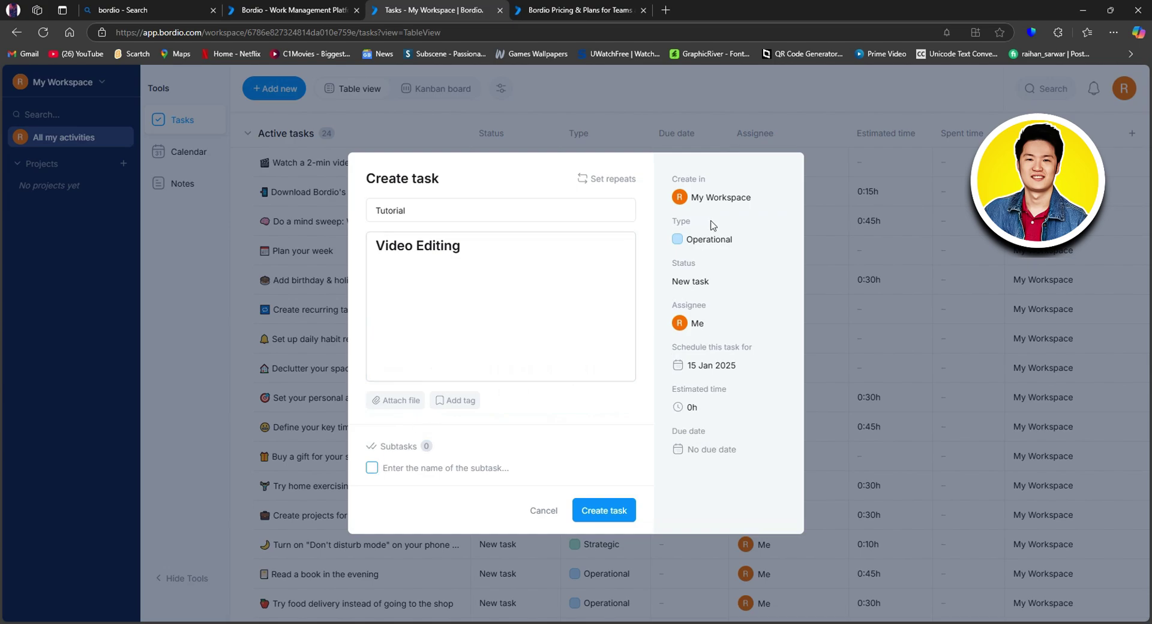
Discard the empty subtask and set the task type to Strategic and status to Scheduled
{"action": "left_click", "coordinate": [783, 204]}
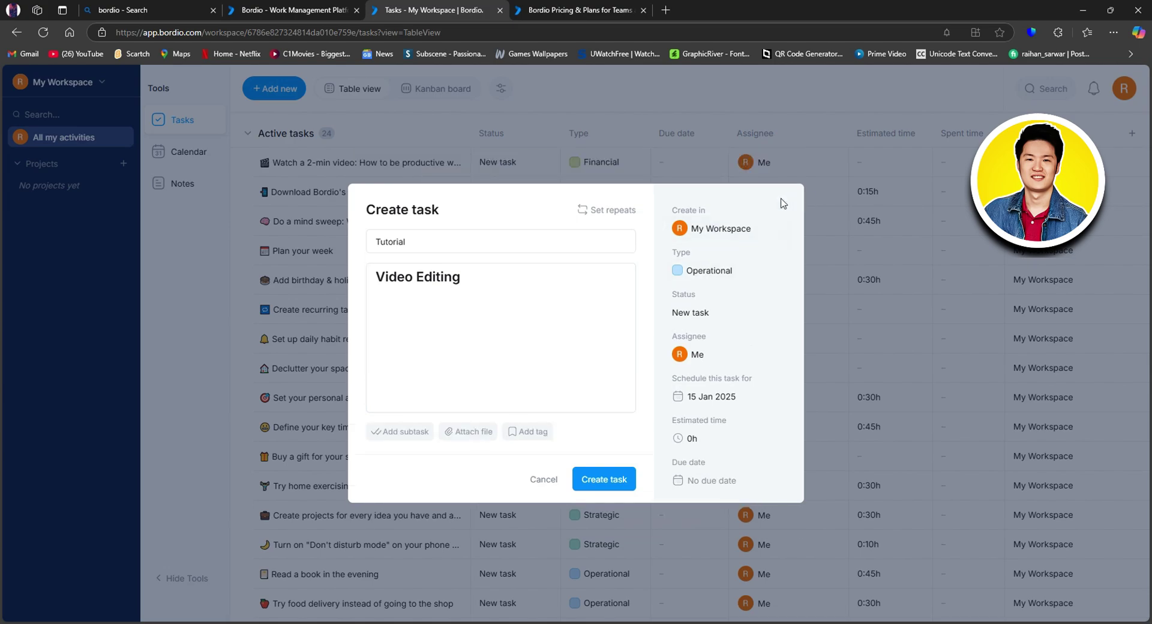
{"action": "left_click", "coordinate": [780, 228]}
{"action": "left_click", "coordinate": [780, 227]}
{"action": "left_click", "coordinate": [773, 272]}
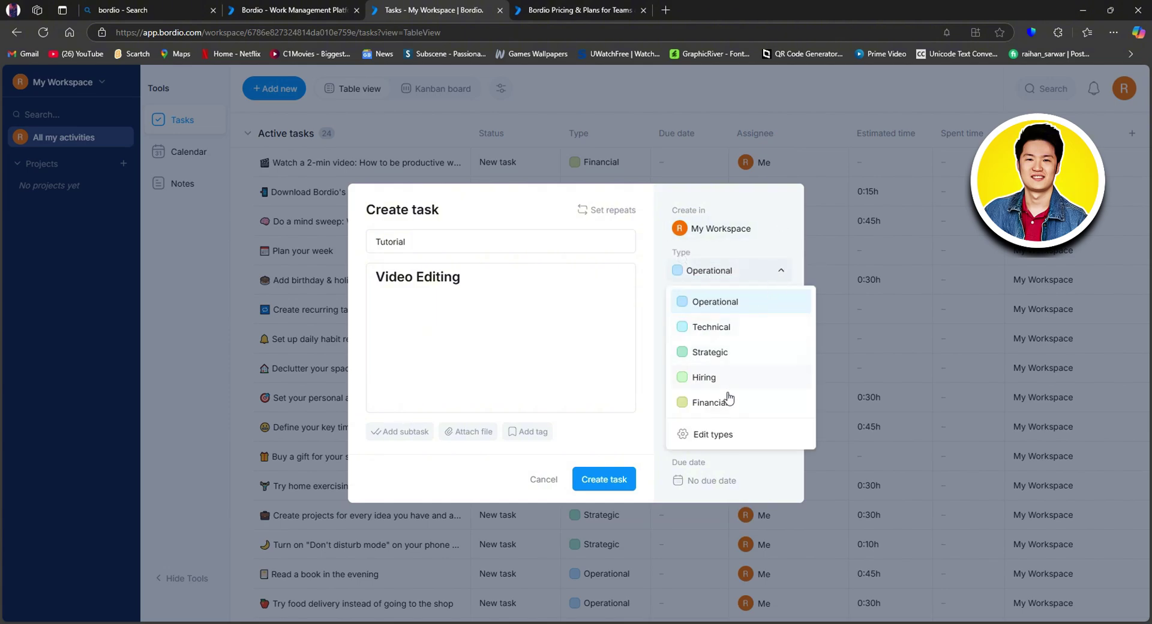
{"action": "left_click", "coordinate": [715, 356]}
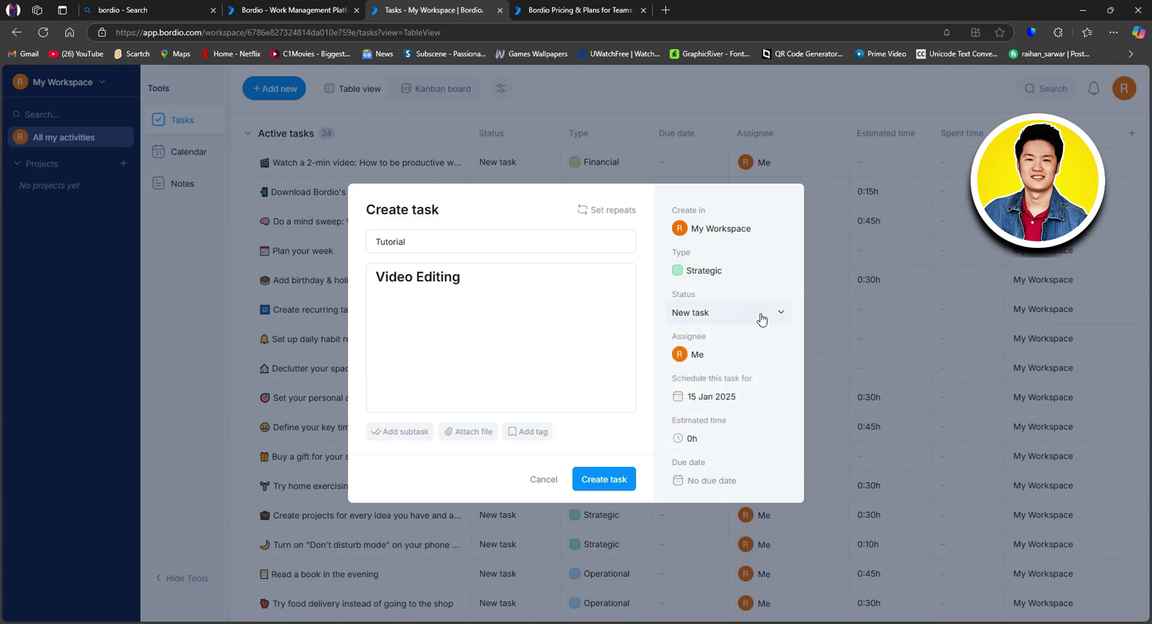
{"action": "left_click", "coordinate": [761, 318]}
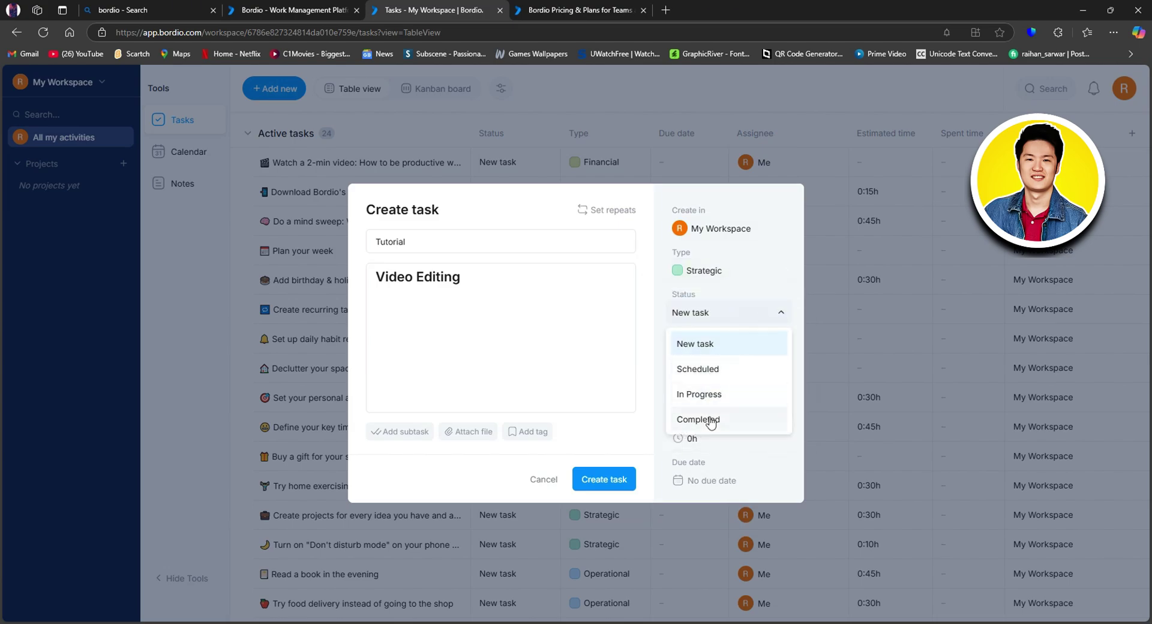
{"action": "left_click", "coordinate": [710, 369]}
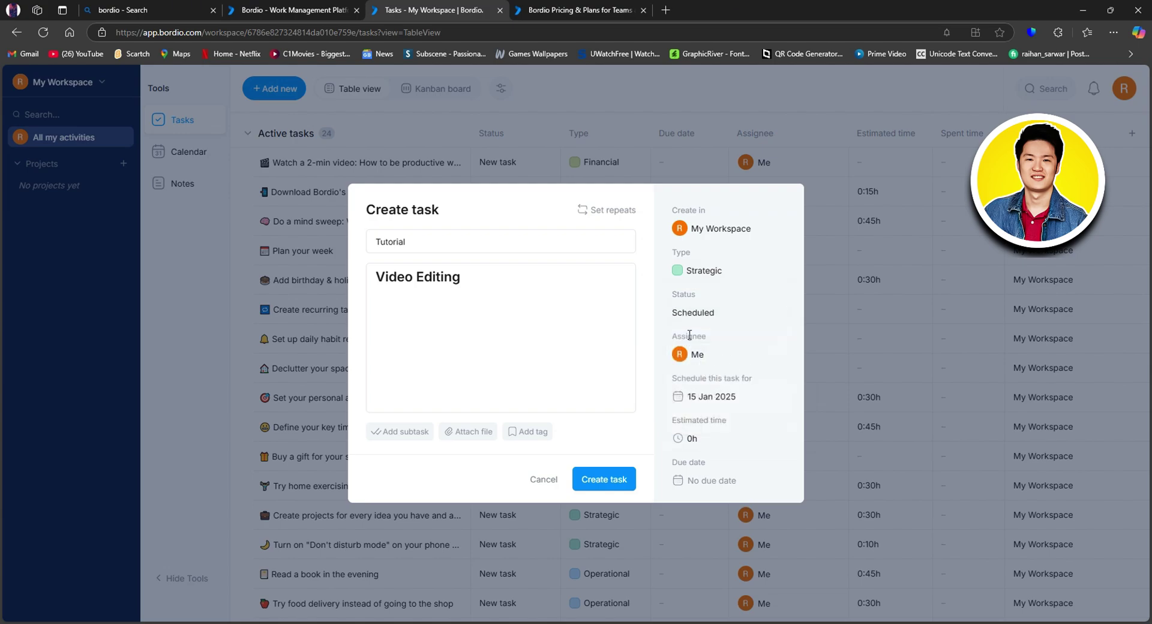
Schedule the task for 17 Jan 2025, estimate 1:30 hours, and set due date 31 Jan 2025
{"action": "left_click", "coordinate": [740, 399]}
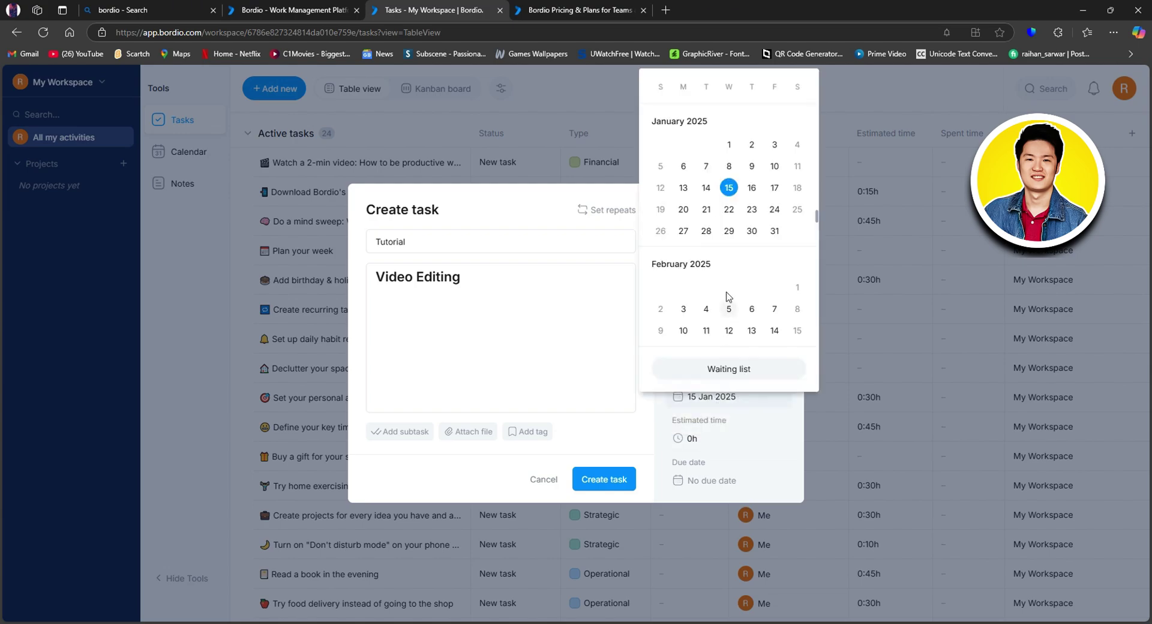
{"action": "left_click", "coordinate": [775, 187]}
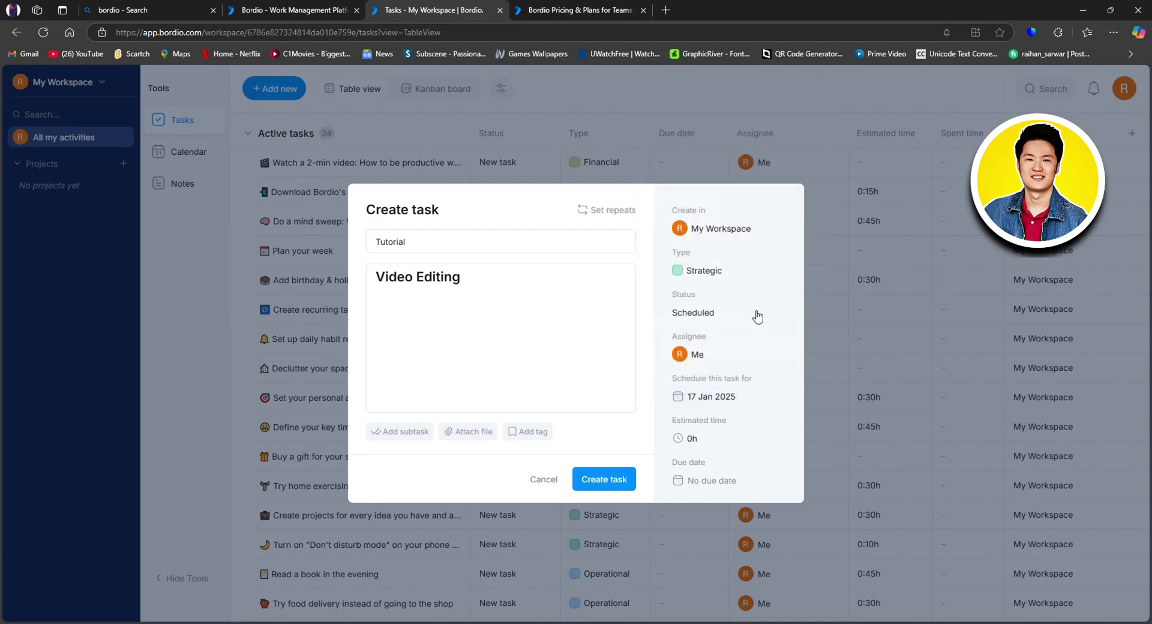
{"action": "left_click", "coordinate": [714, 434]}
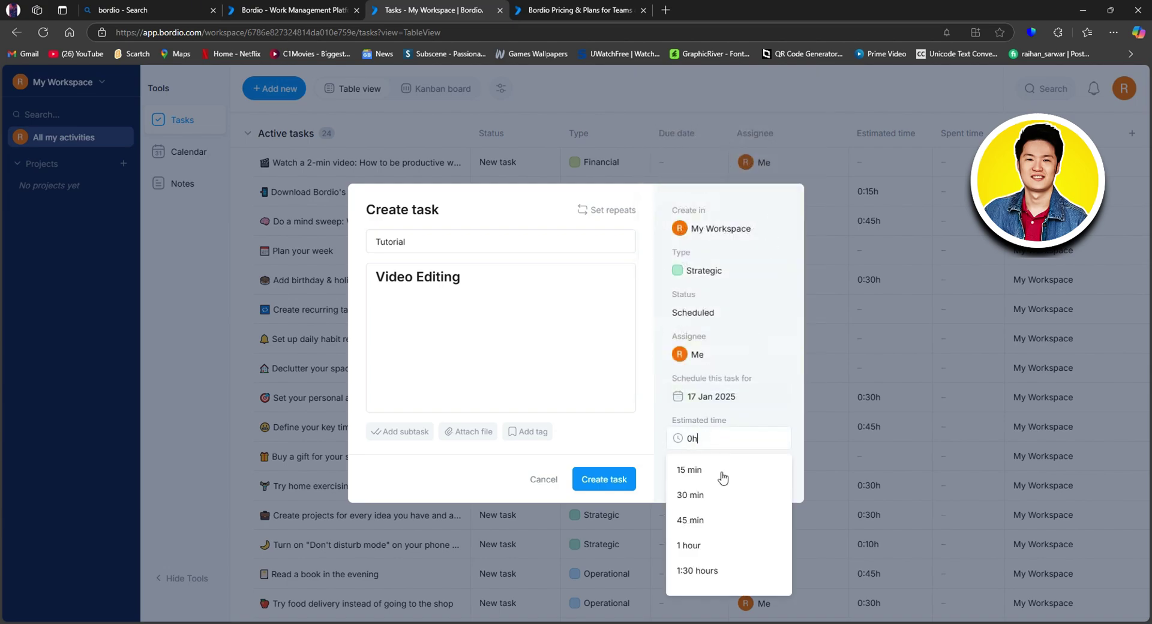
{"action": "scroll", "coordinate": [726, 516], "scroll_direction": "down", "scroll_amount": 2}
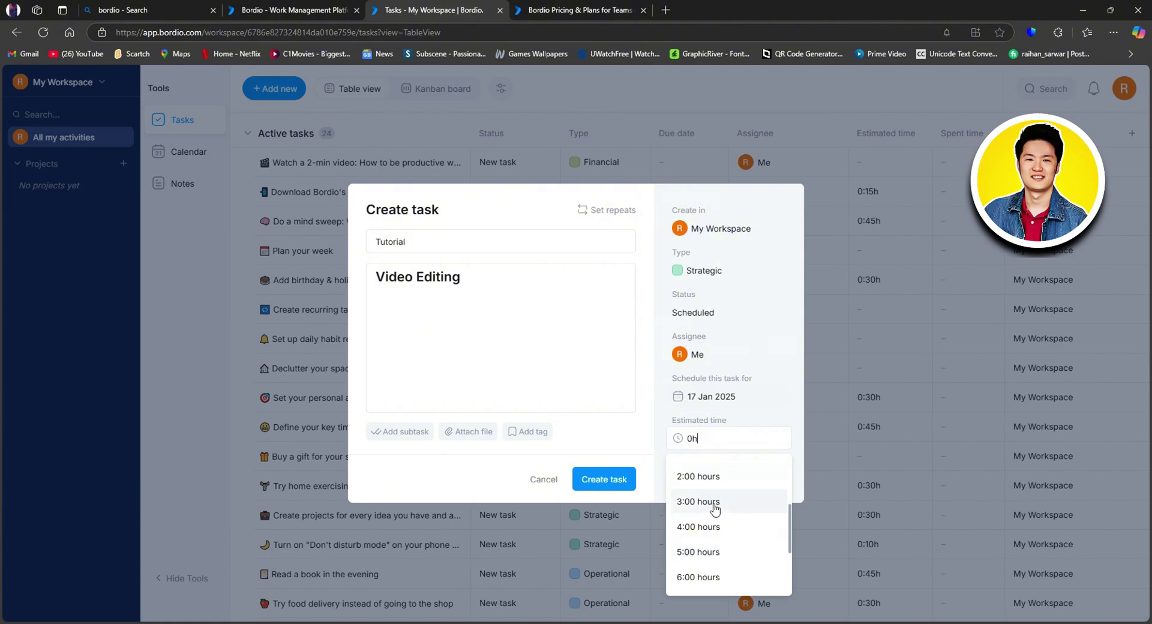
{"action": "scroll", "coordinate": [710, 507], "scroll_direction": "up", "scroll_amount": 2}
{"action": "left_click", "coordinate": [708, 509]}
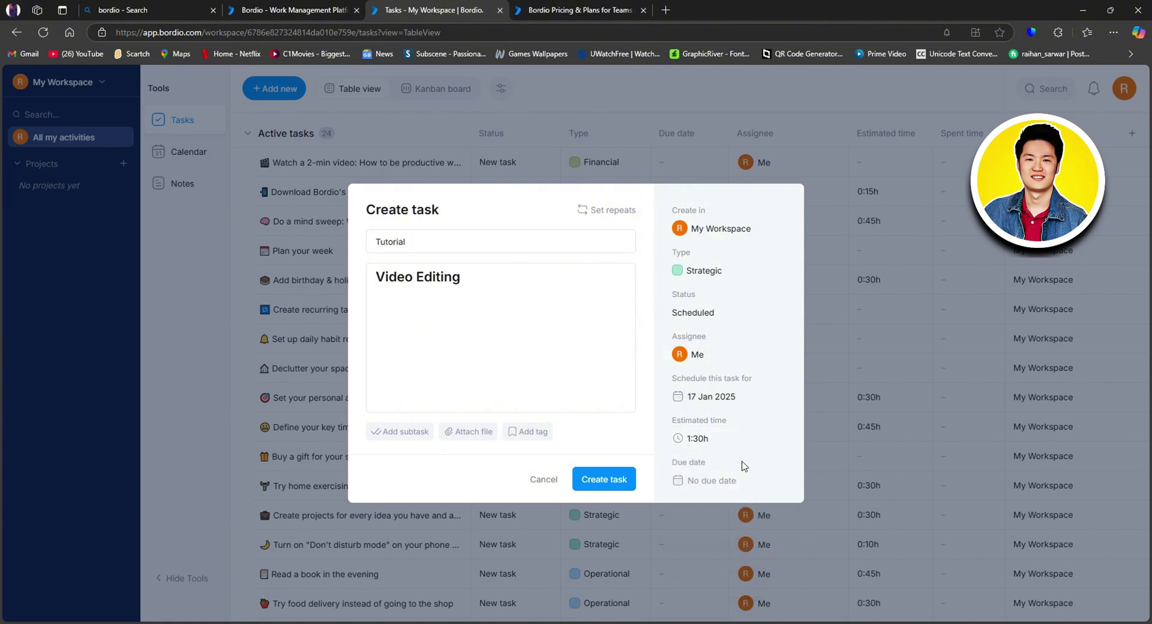
{"action": "left_click", "coordinate": [719, 479]}
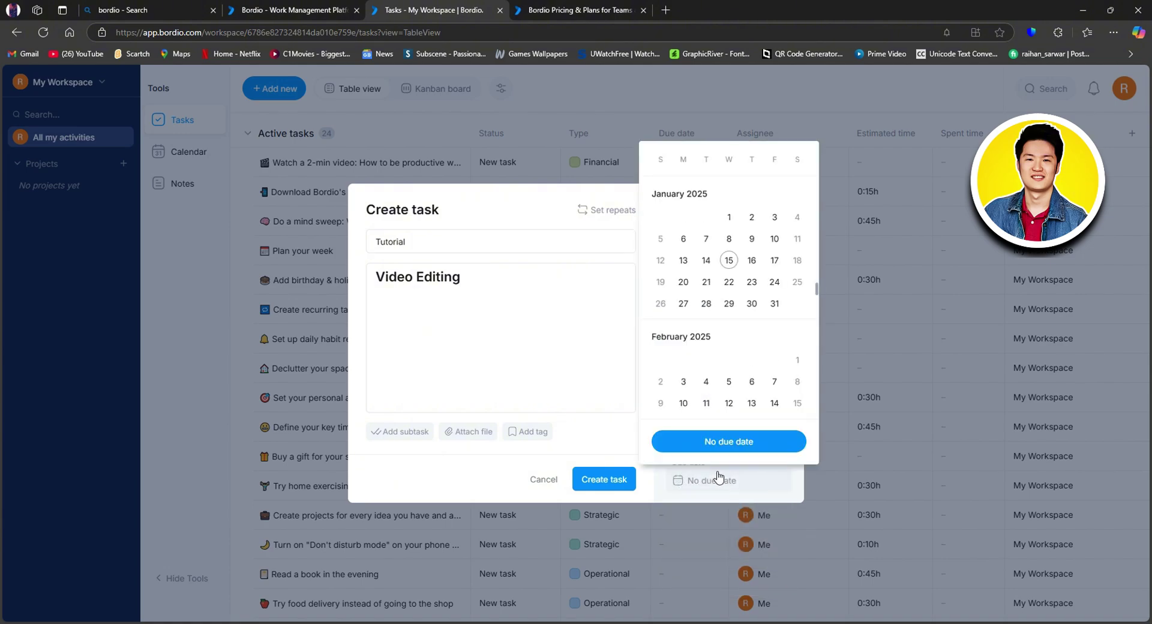
{"action": "left_click", "coordinate": [774, 304]}
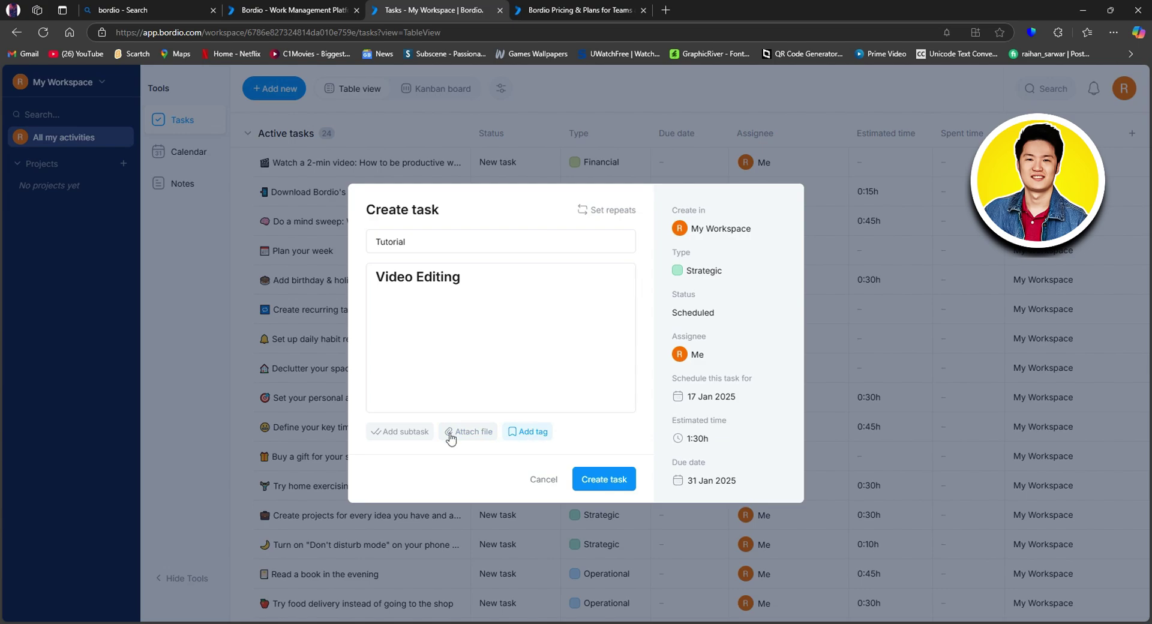
{"action": "left_click_drag", "start_coordinate": [430, 432], "coordinate": [402, 436]}
Add a 'research' subtask and create the Tutorial task
{"action": "left_click", "coordinate": [385, 436]}
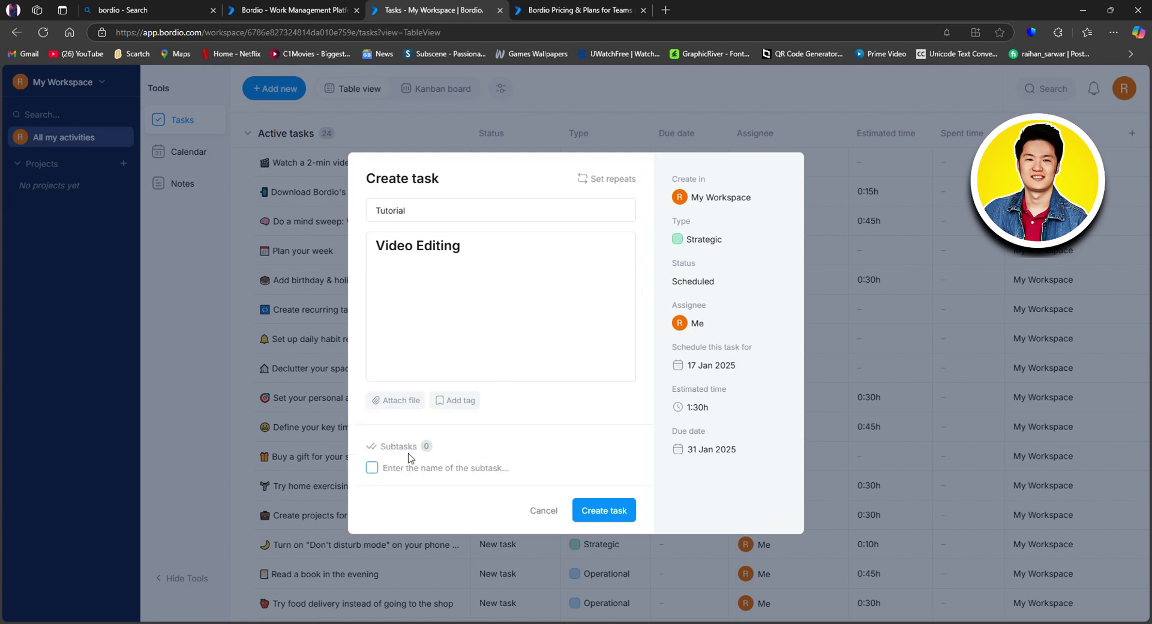
{"action": "type", "text": "re"}
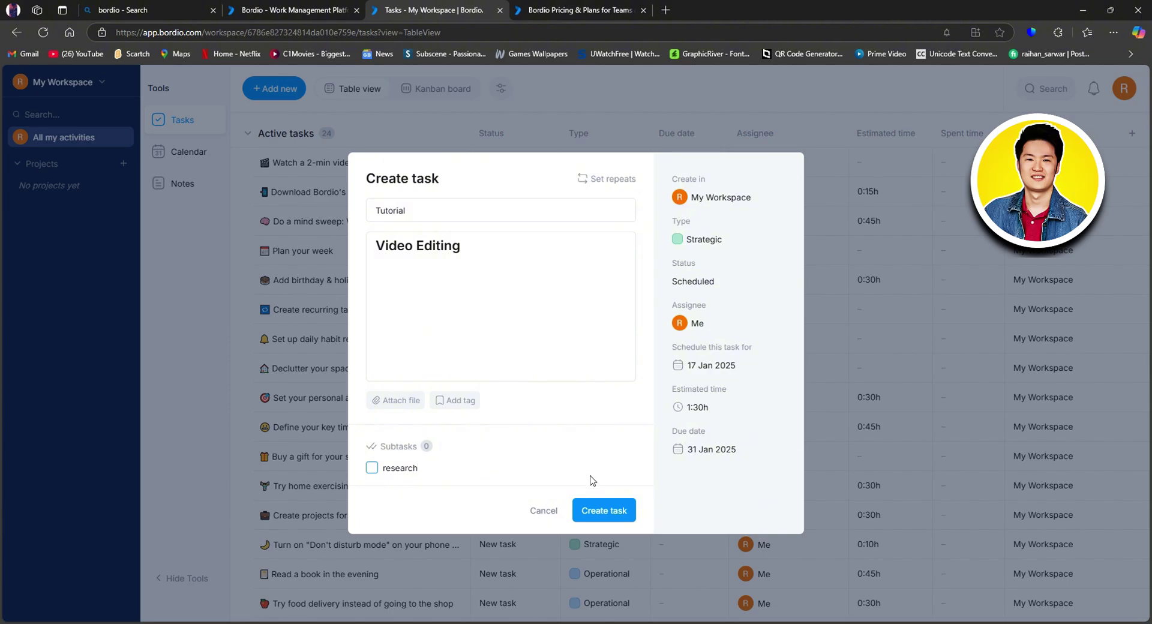
{"action": "type", "text": "search"}
{"action": "key", "text": "Return"}
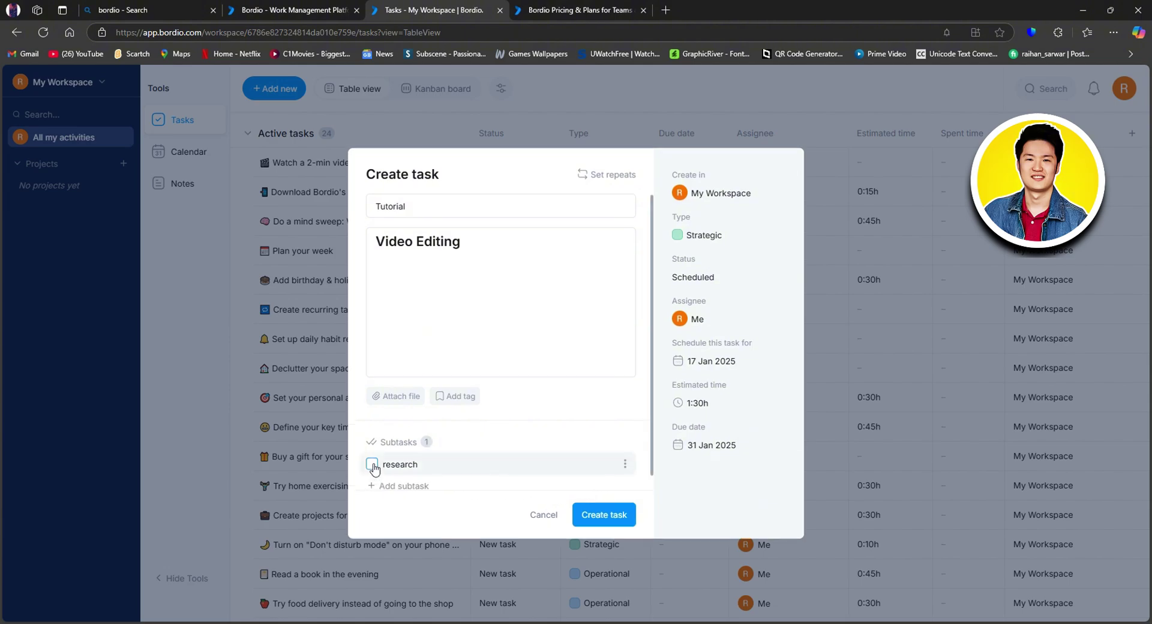
{"action": "scroll", "coordinate": [414, 480], "scroll_direction": "down", "scroll_amount": 1}
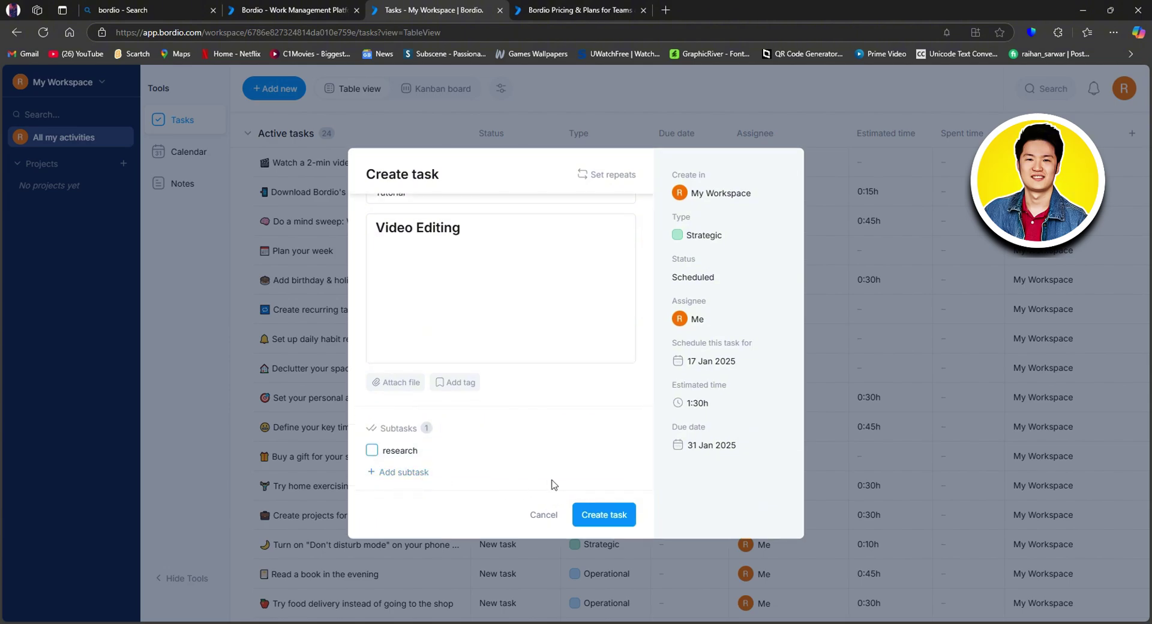
{"action": "left_click", "coordinate": [600, 516]}
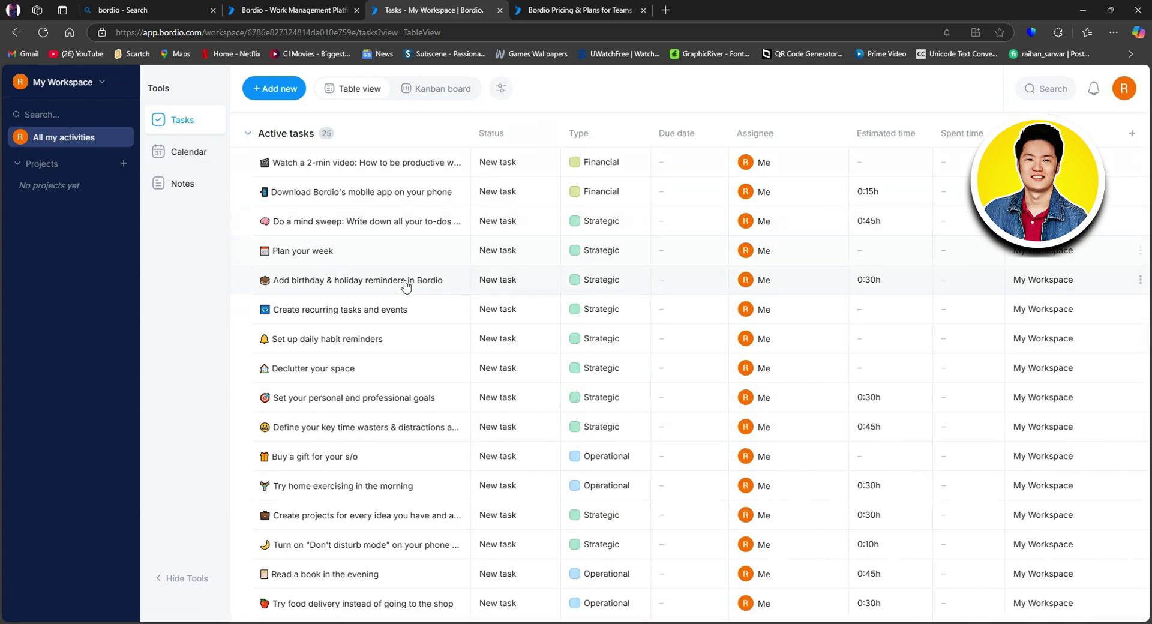
Scroll to the Tutorial row, view and close its details, then show its Type choices
{"action": "scroll", "coordinate": [406, 291], "scroll_direction": "down", "scroll_amount": 2}
{"action": "scroll", "coordinate": [407, 291], "scroll_direction": "down", "scroll_amount": 4}
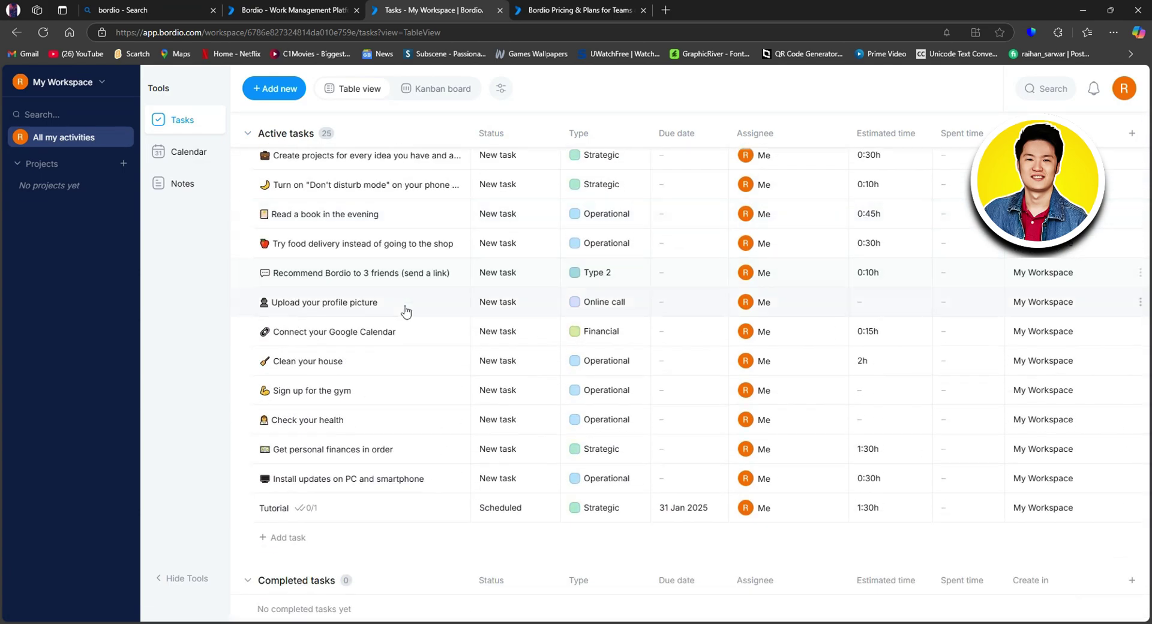
{"action": "scroll", "coordinate": [327, 433], "scroll_direction": "down", "scroll_amount": 1}
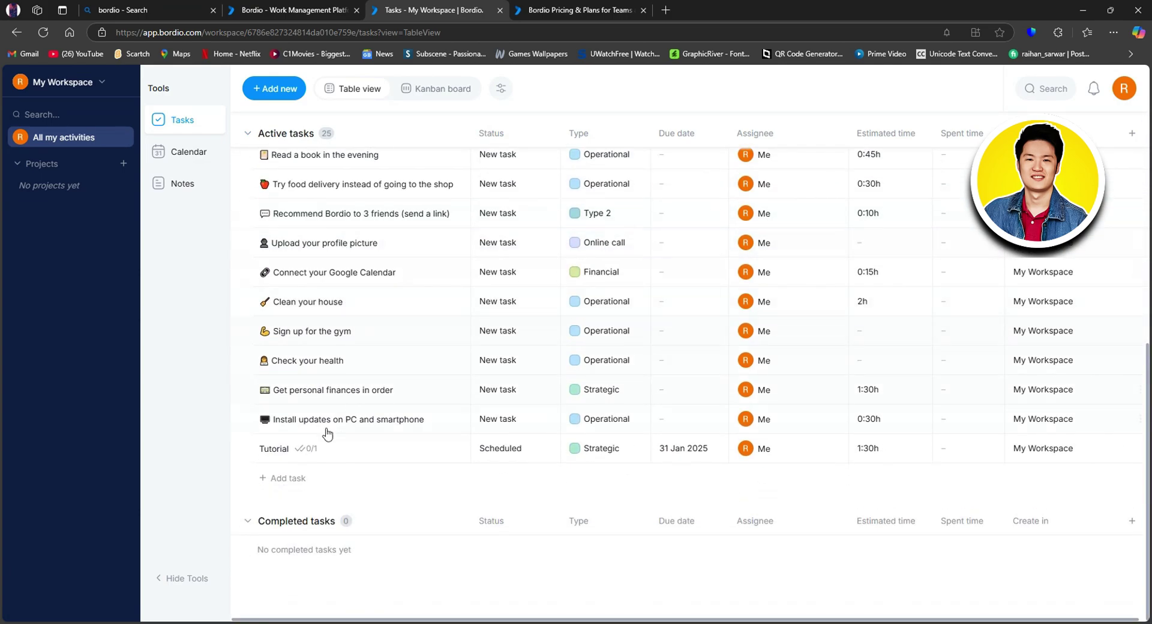
{"action": "left_click", "coordinate": [279, 449]}
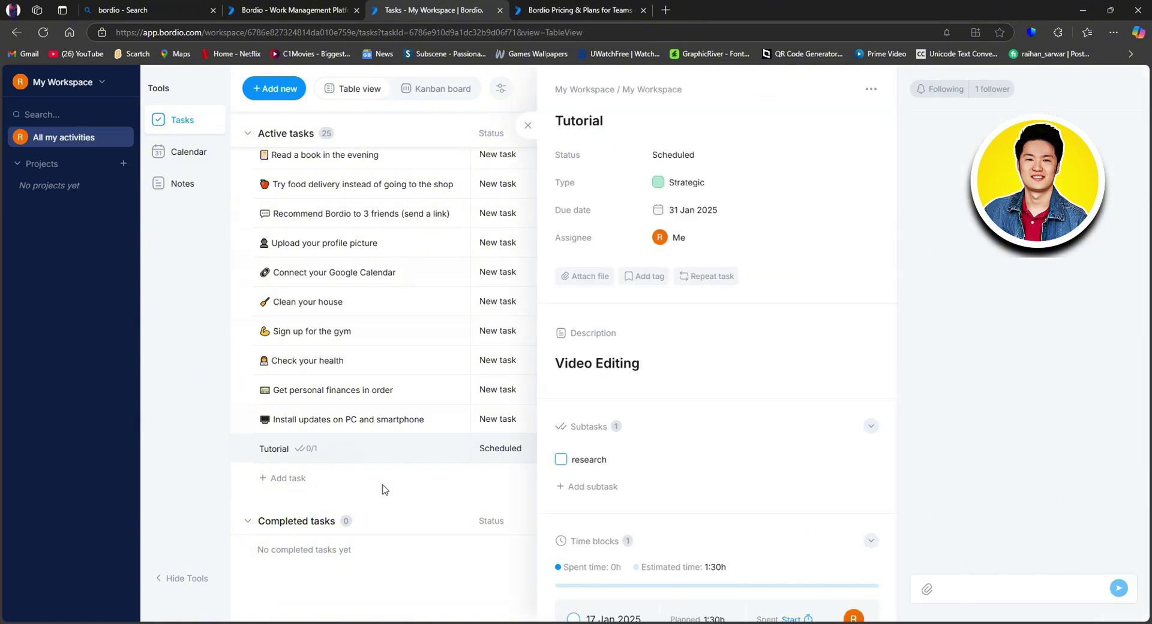
{"action": "left_click", "coordinate": [526, 125]}
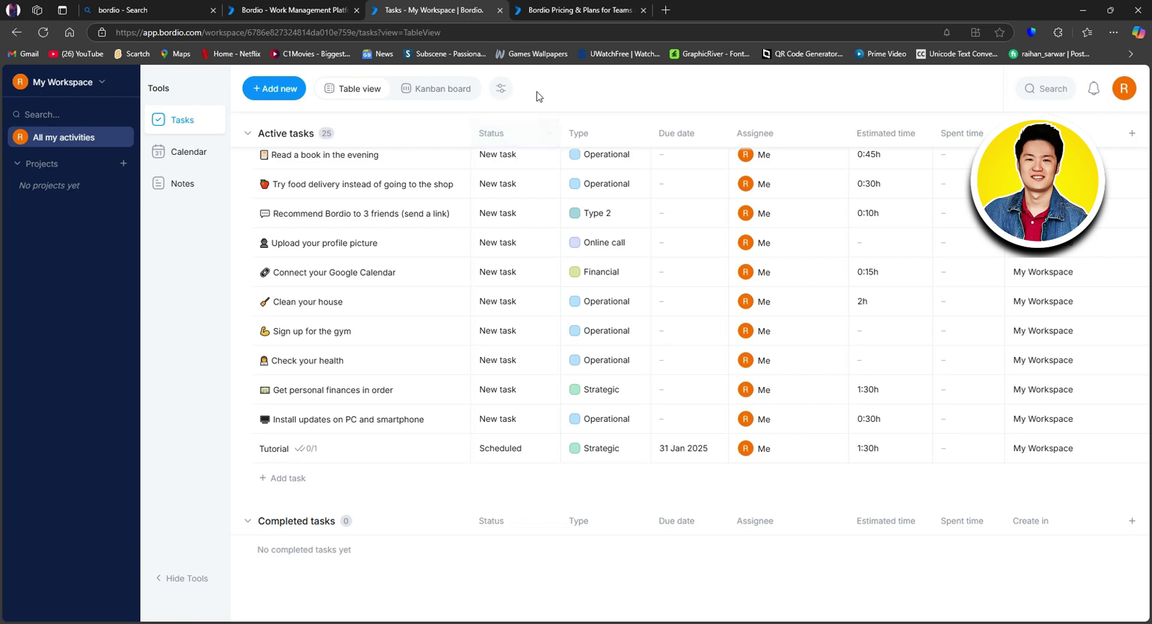
{"action": "left_click", "coordinate": [594, 450]}
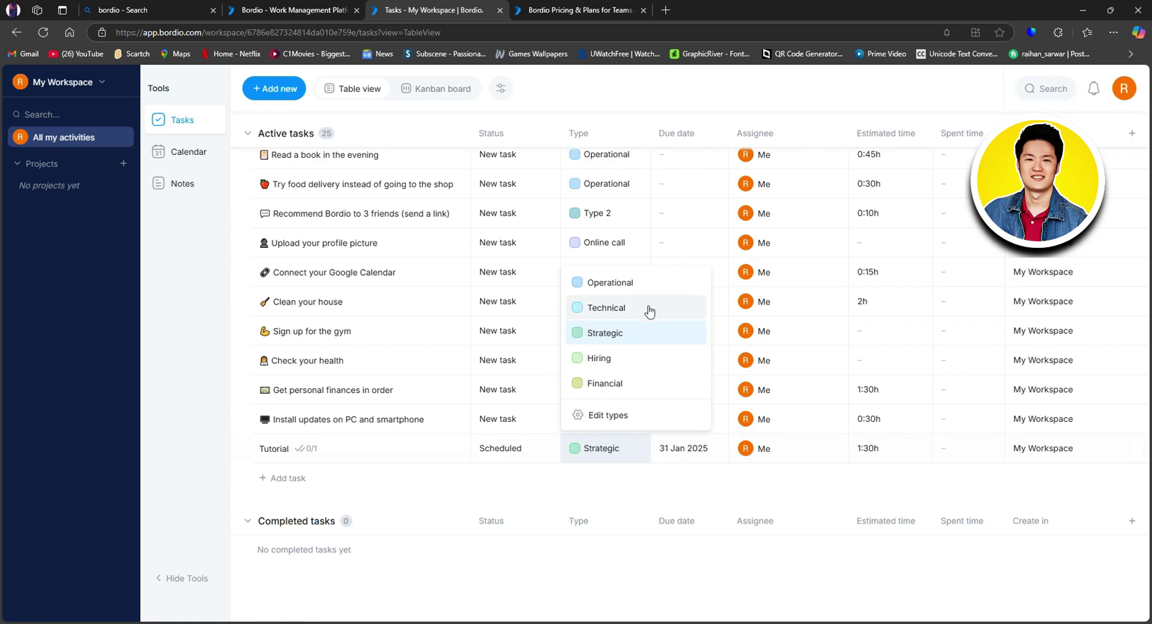
Review the task types editor (Interview, Type 1, Type 2), close it unchanged, and scroll the 25-task table
{"action": "left_click", "coordinate": [606, 415]}
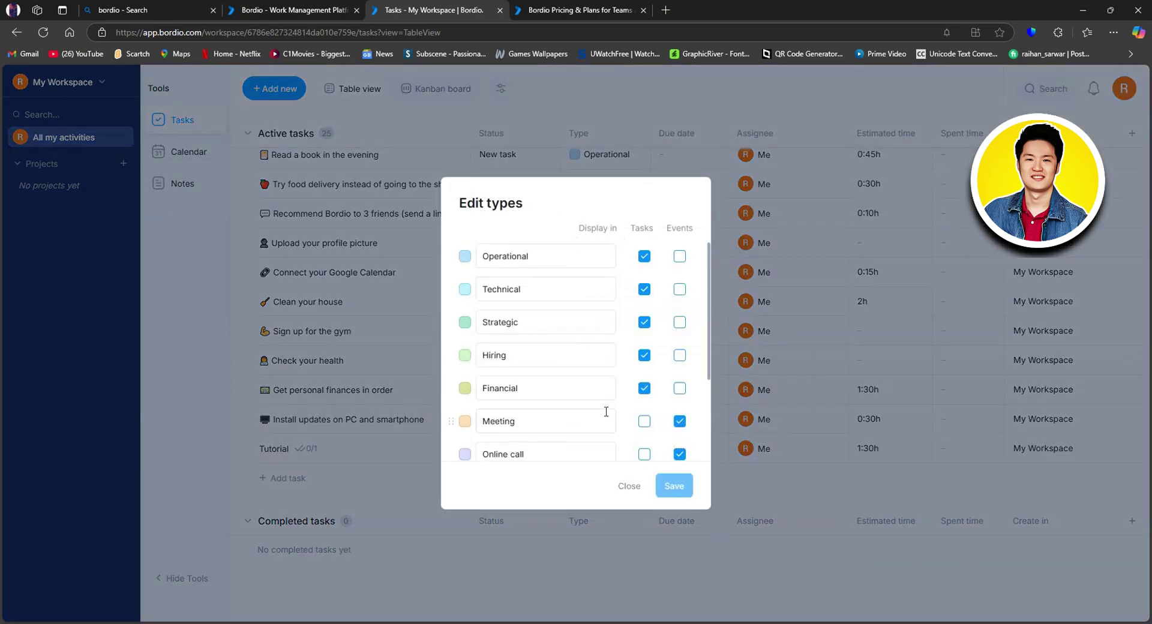
{"action": "scroll", "coordinate": [600, 372], "scroll_direction": "down", "scroll_amount": 3}
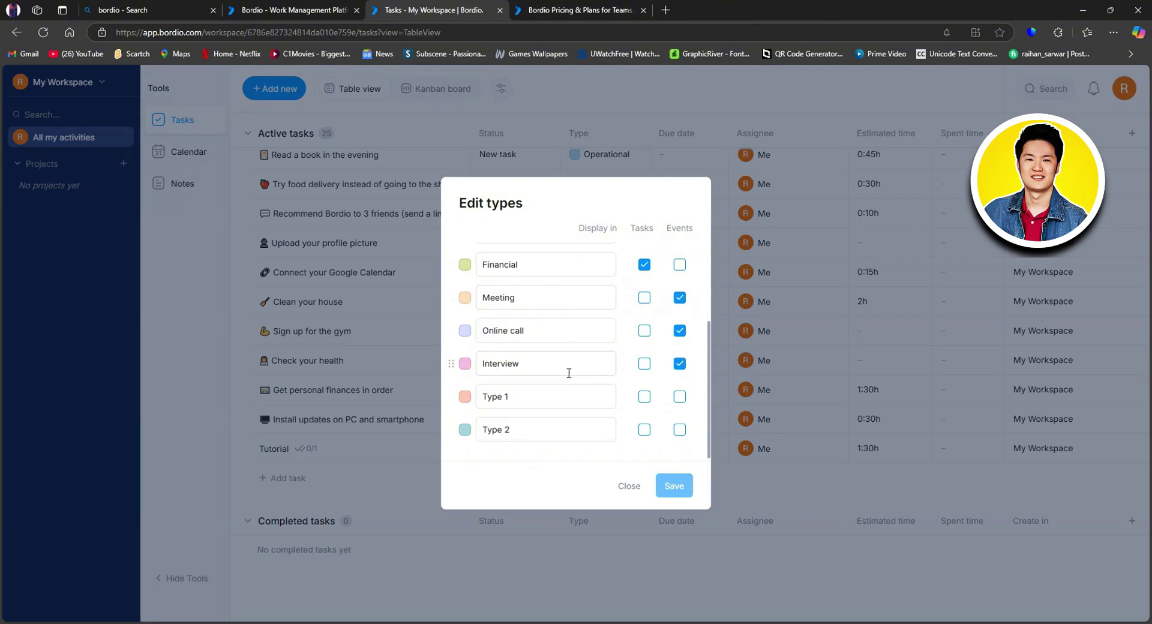
{"action": "scroll", "coordinate": [610, 336], "scroll_direction": "up", "scroll_amount": 3}
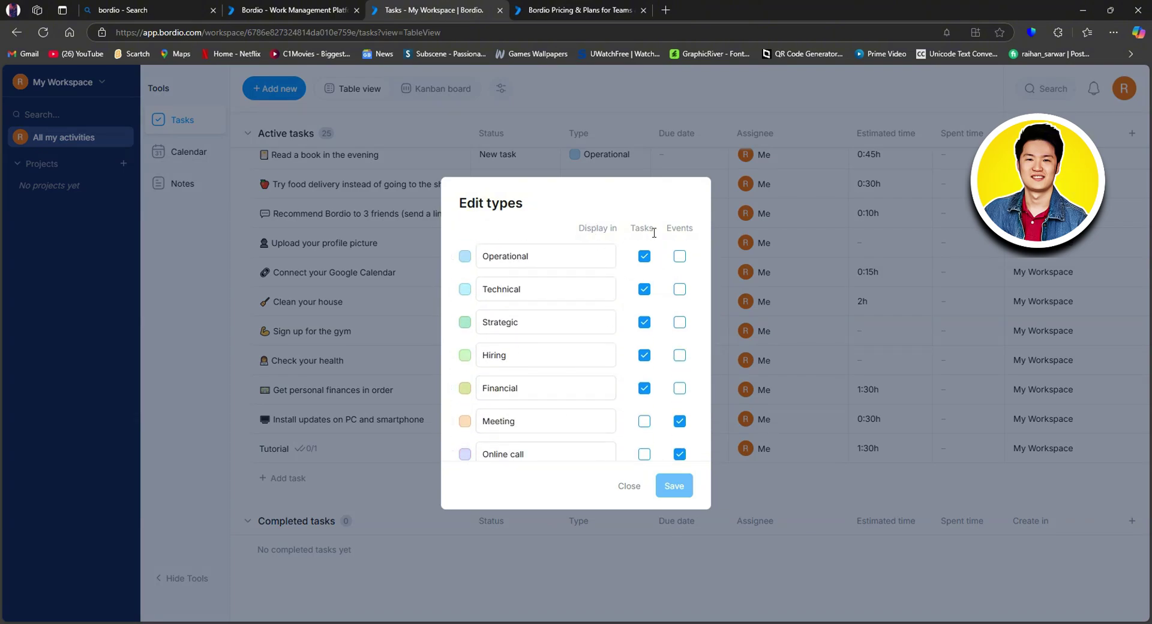
{"action": "scroll", "coordinate": [676, 354], "scroll_direction": "down", "scroll_amount": 2}
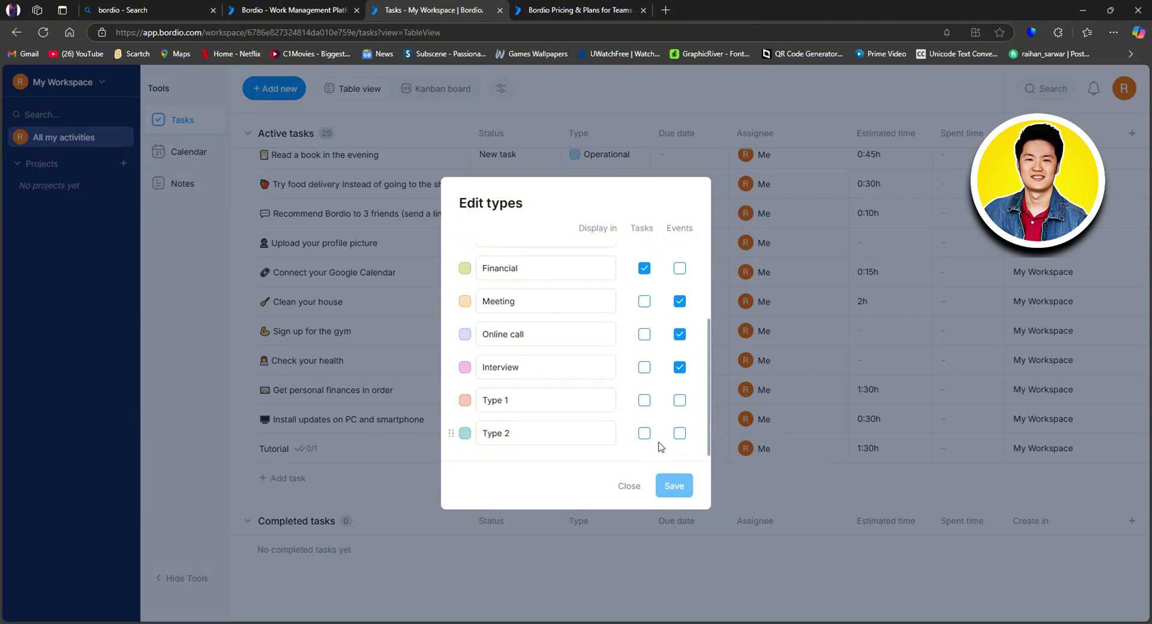
{"action": "left_click", "coordinate": [639, 488]}
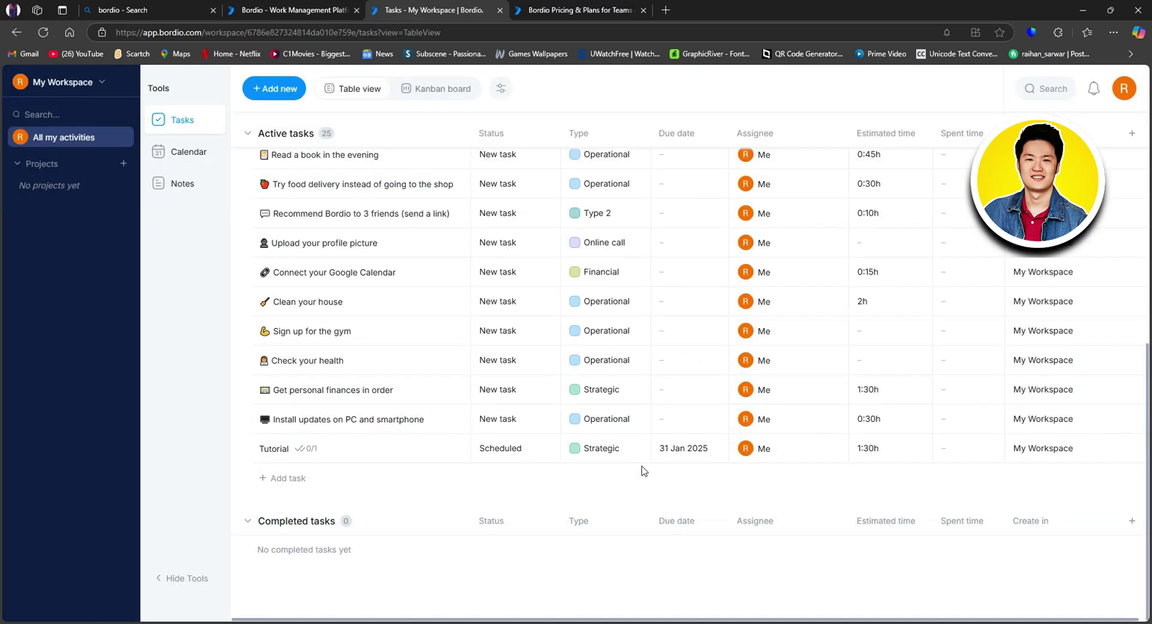
{"action": "scroll", "coordinate": [591, 420], "scroll_direction": "up", "scroll_amount": 3}
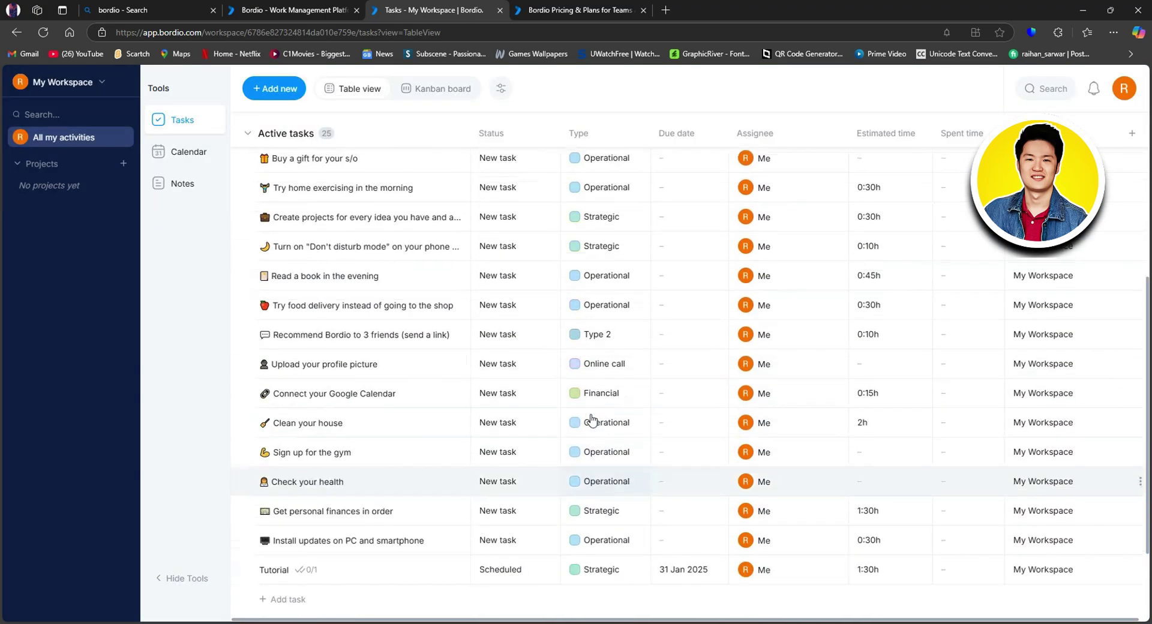
{"action": "scroll", "coordinate": [591, 420], "scroll_direction": "down", "scroll_amount": 1}
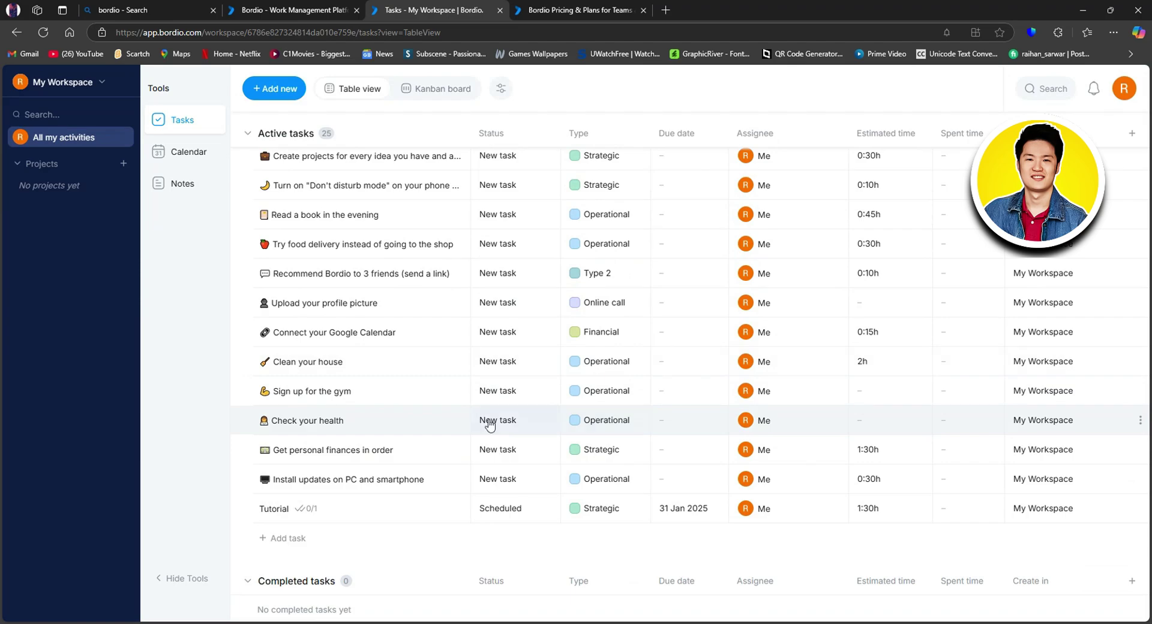
{"action": "scroll", "coordinate": [490, 423], "scroll_direction": "up", "scroll_amount": 6}
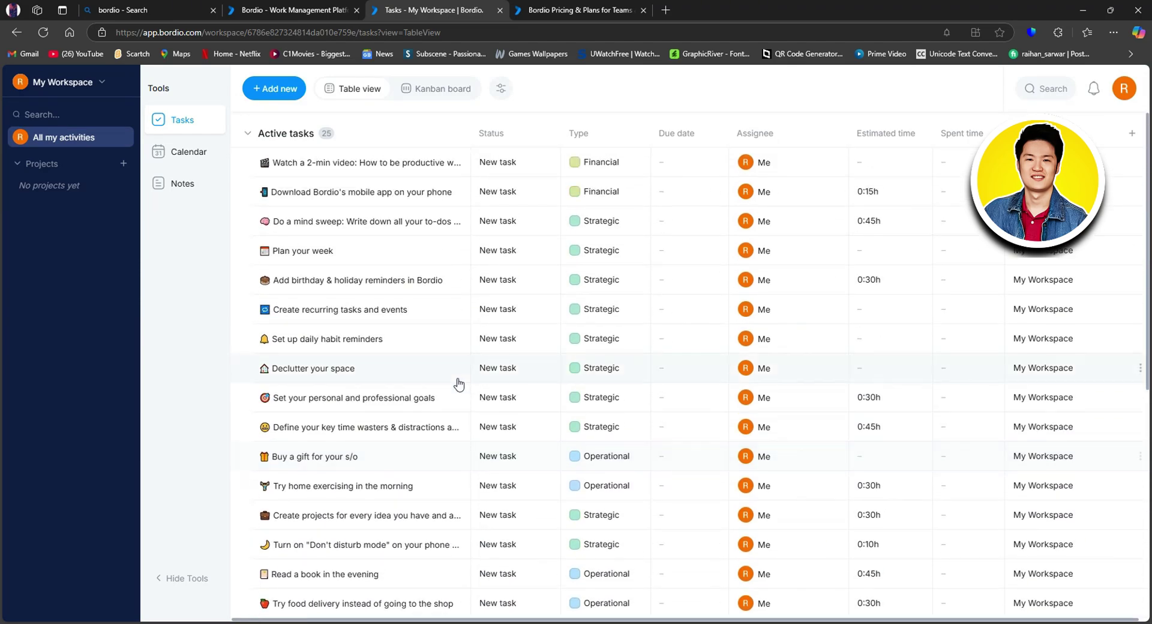
Start a new project named 'project 01' and open its participant picker
{"action": "left_click", "coordinate": [24, 167]}
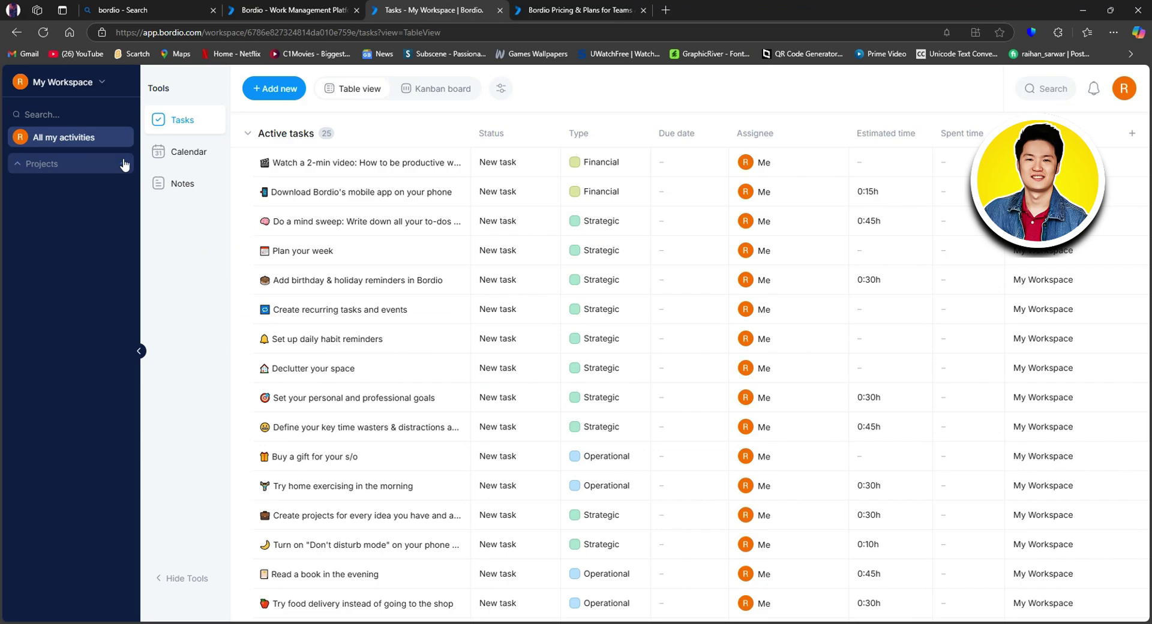
{"action": "left_click", "coordinate": [123, 163]}
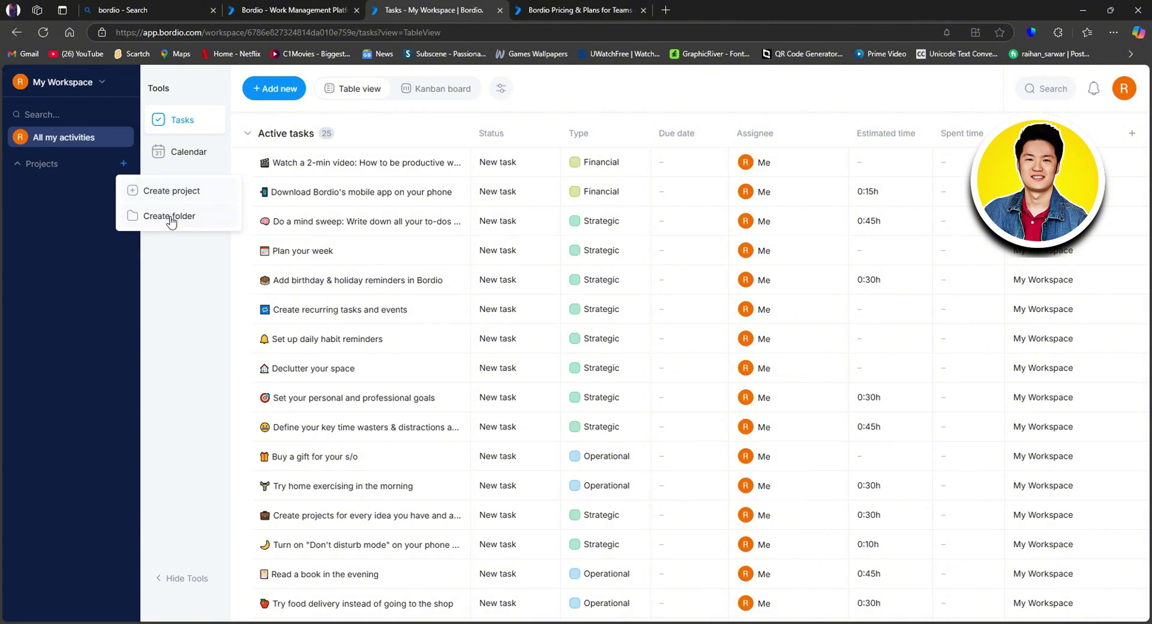
{"action": "left_click", "coordinate": [155, 193]}
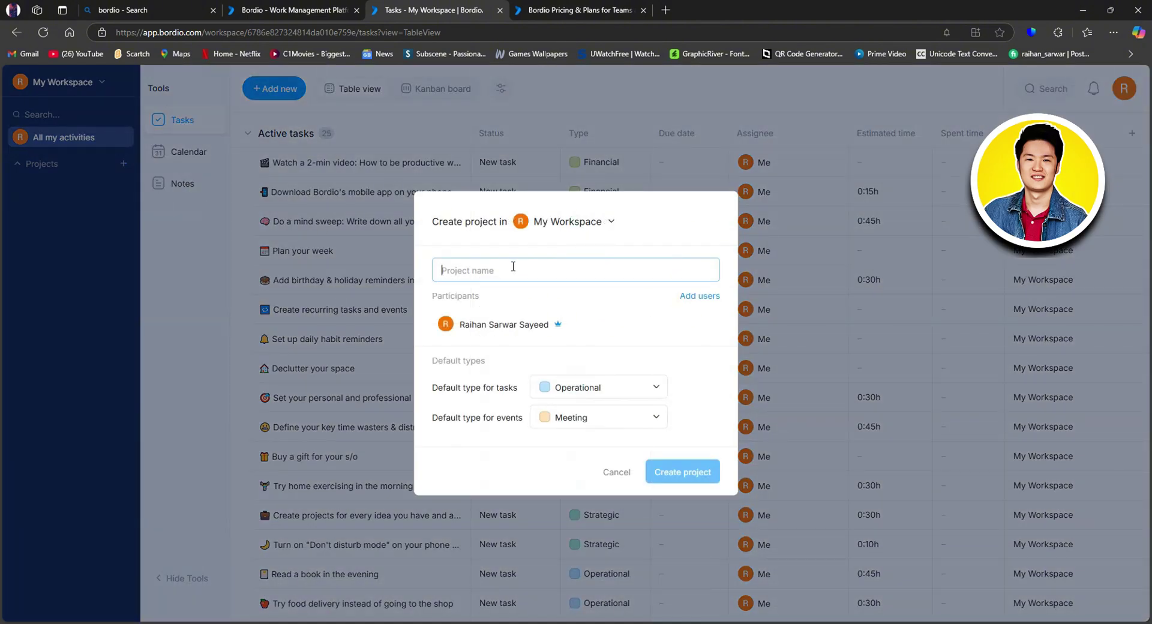
{"action": "type", "text": "project 01"}
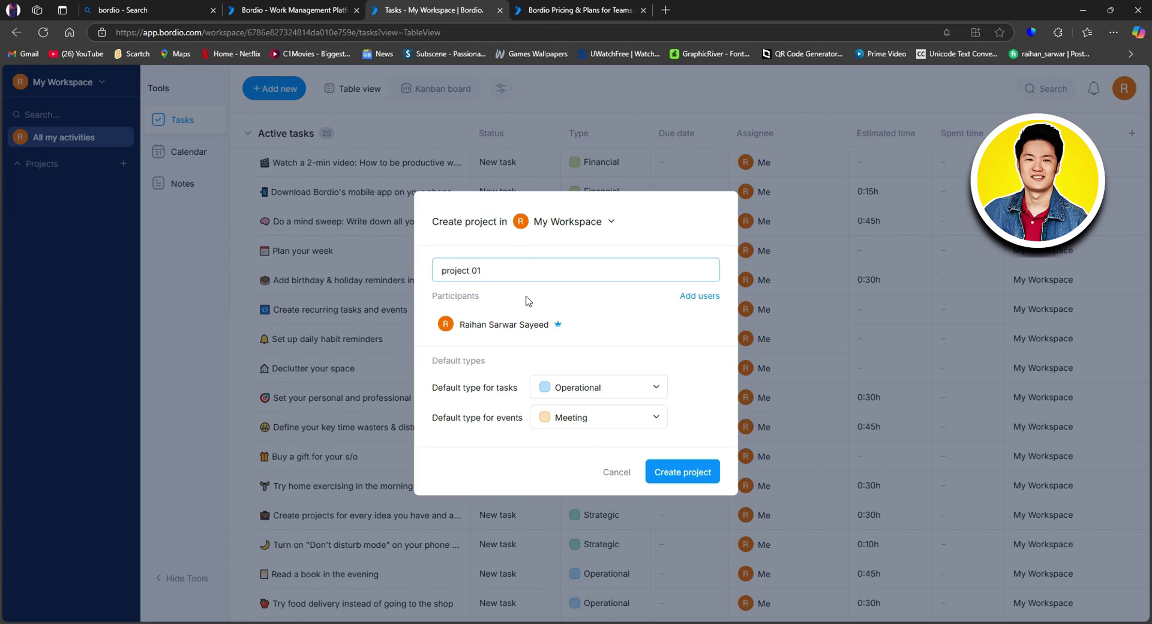
{"action": "left_click", "coordinate": [528, 301]}
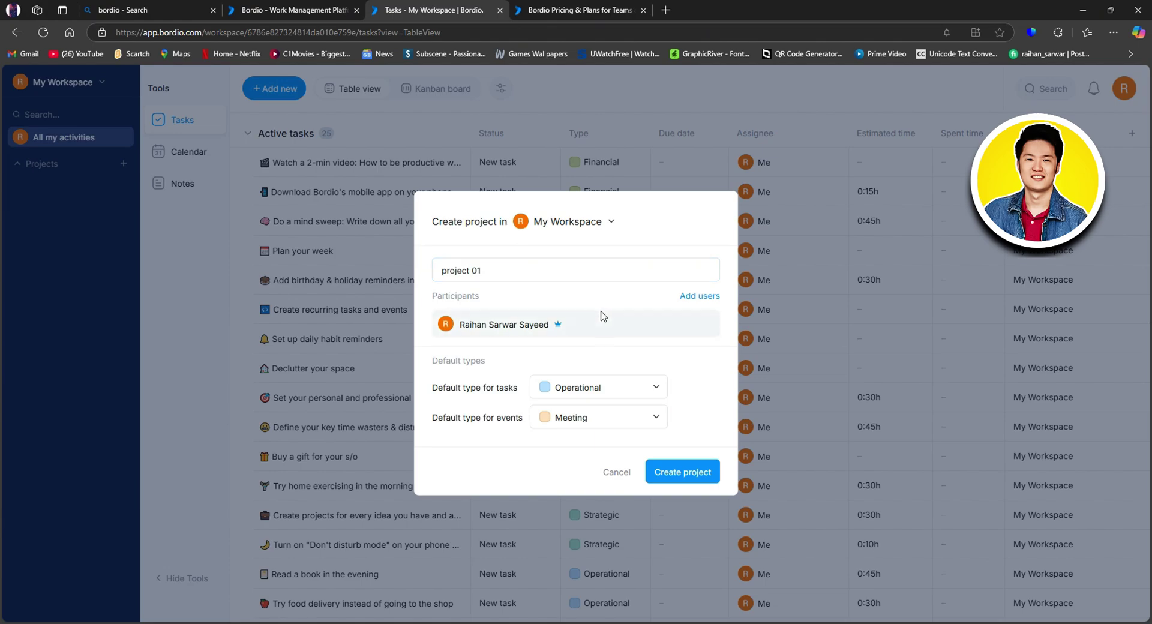
{"action": "left_click", "coordinate": [696, 298]}
{"action": "left_click", "coordinate": [555, 226]}
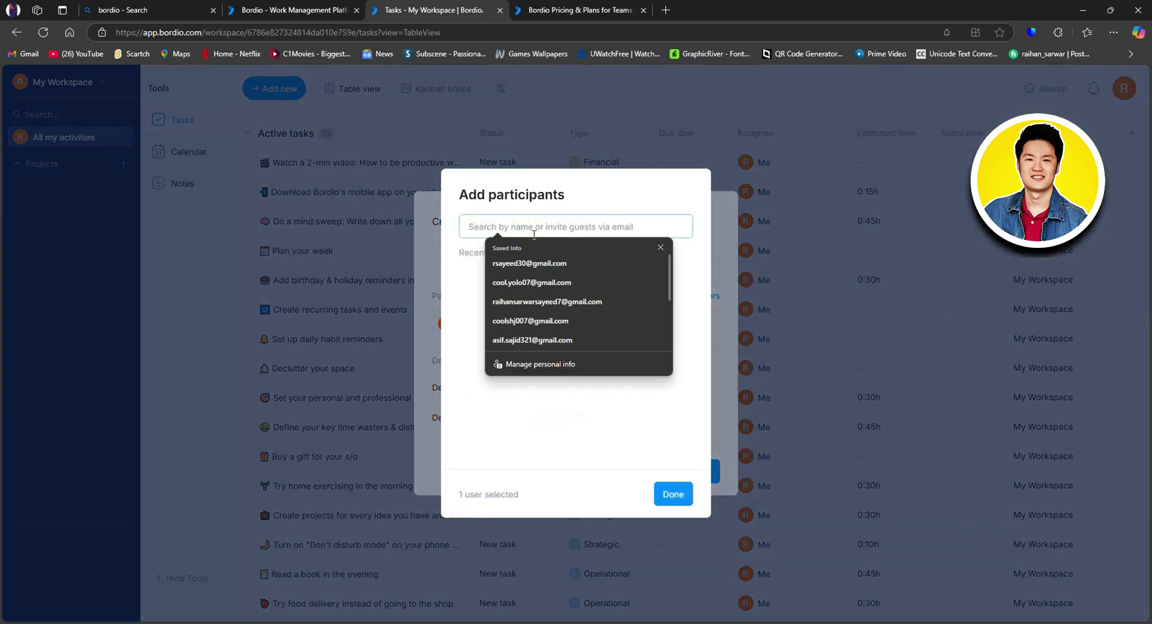
{"action": "left_click", "coordinate": [531, 321]}
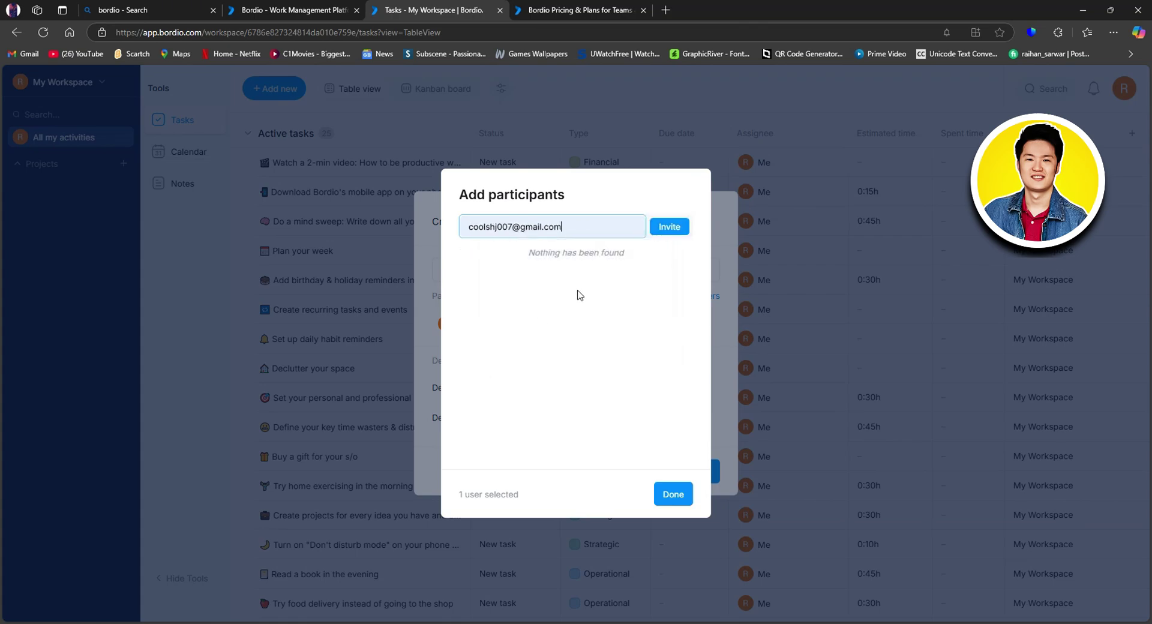
{"action": "left_click", "coordinate": [657, 231]}
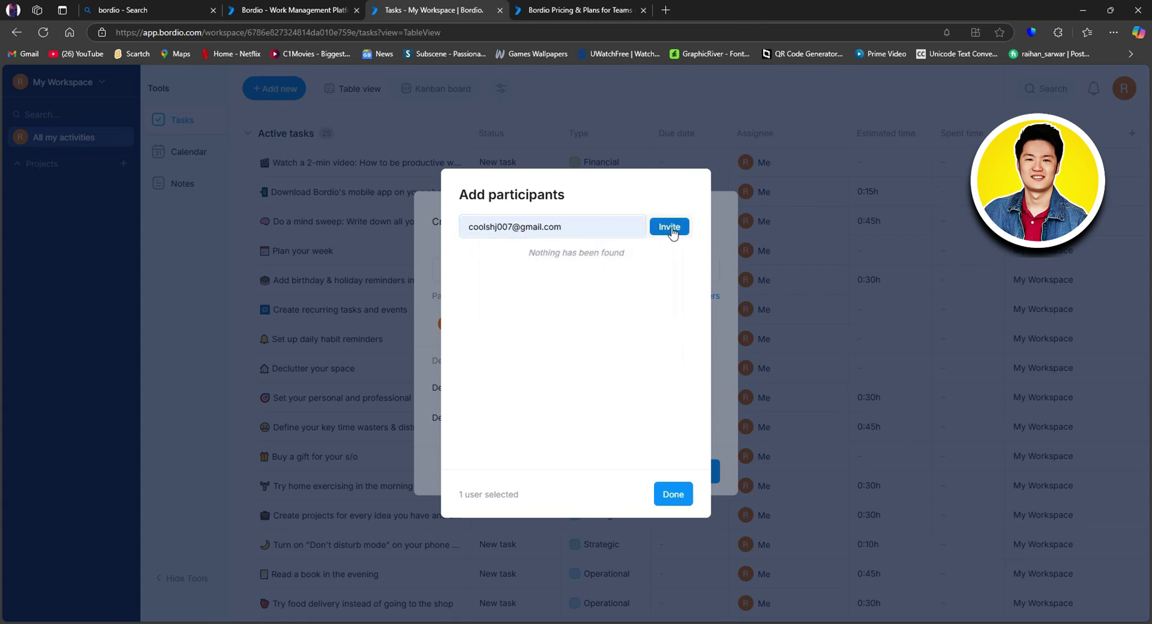
{"action": "left_click_drag", "start_coordinate": [713, 334], "coordinate": [721, 334]}
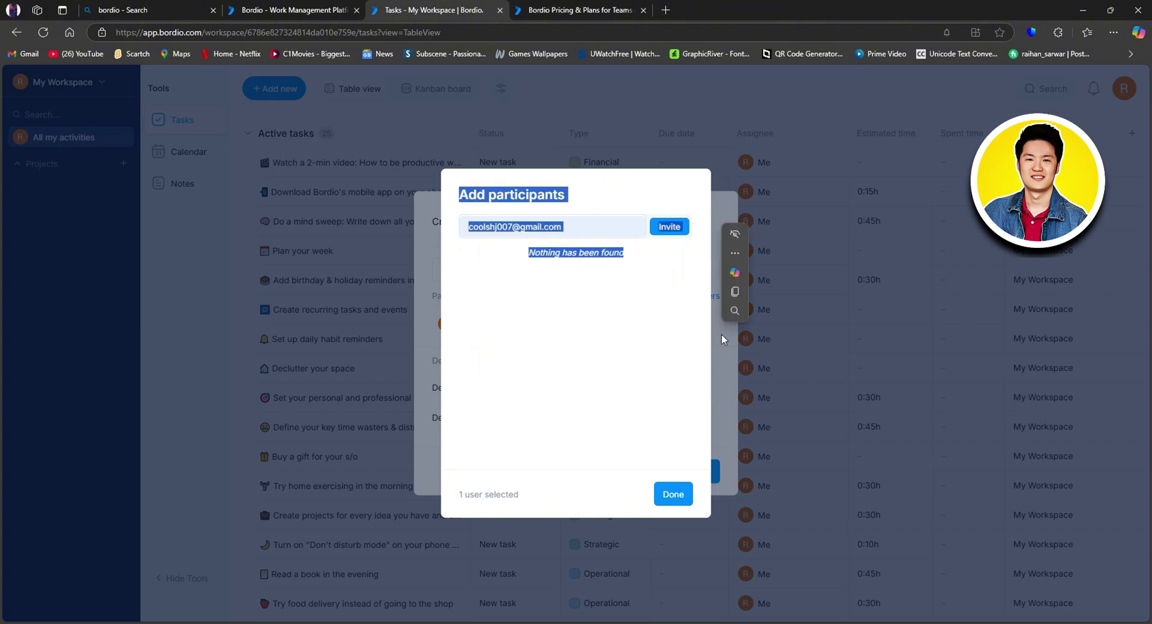
{"action": "left_click", "coordinate": [721, 334]}
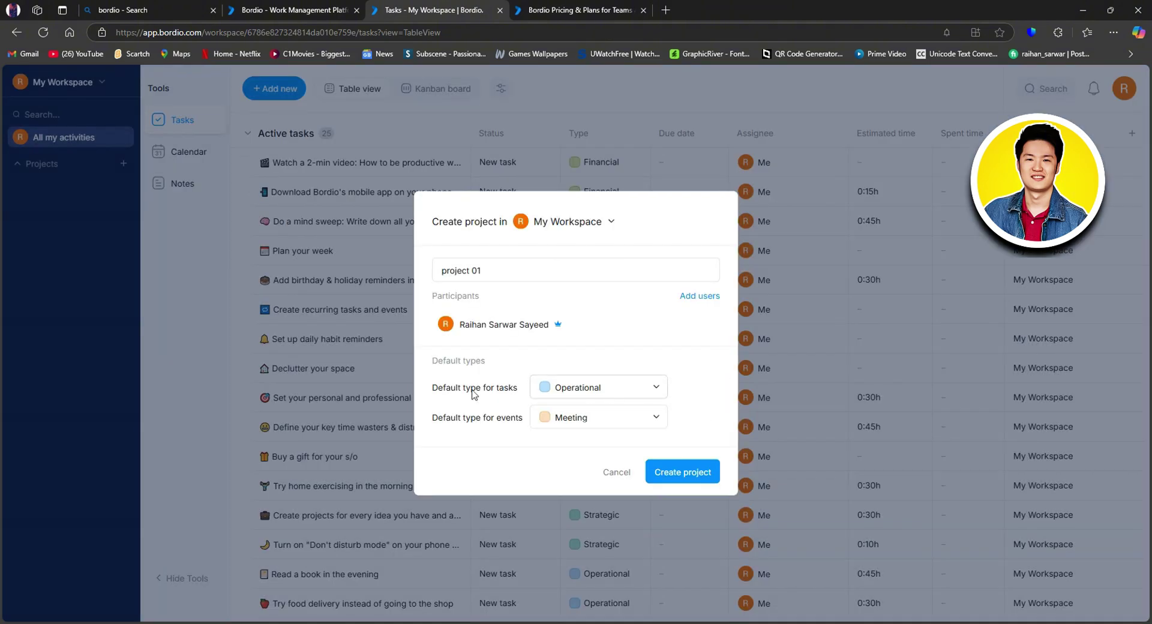
Set Hiring as the default task type and Meeting for events, then create project 01
{"action": "left_click", "coordinate": [615, 391]}
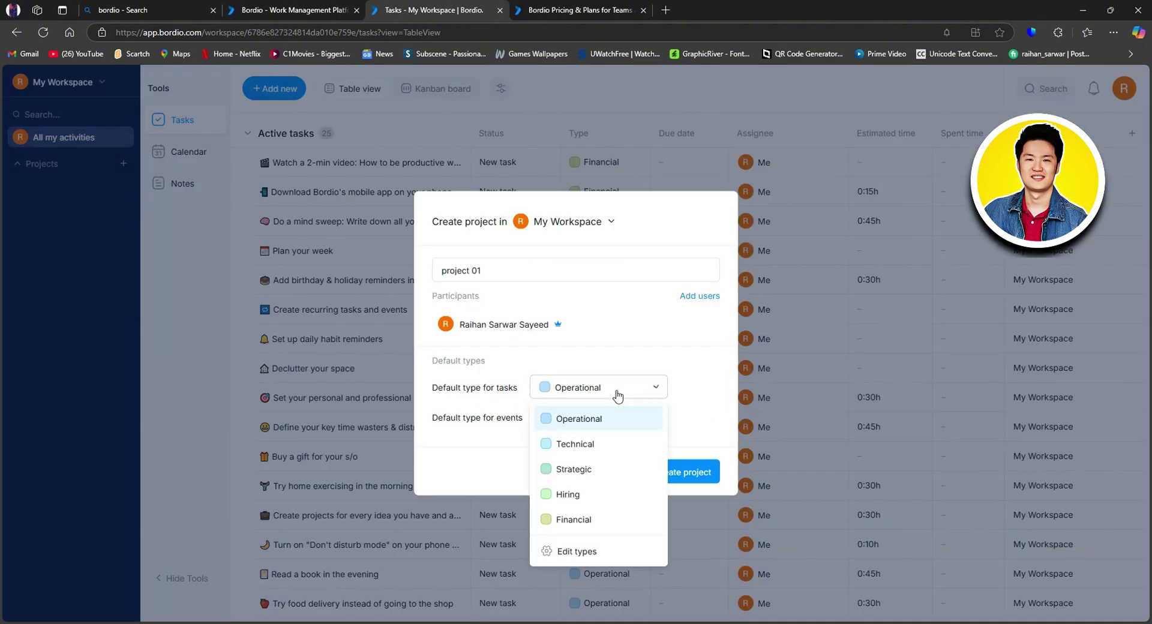
{"action": "left_click", "coordinate": [576, 495]}
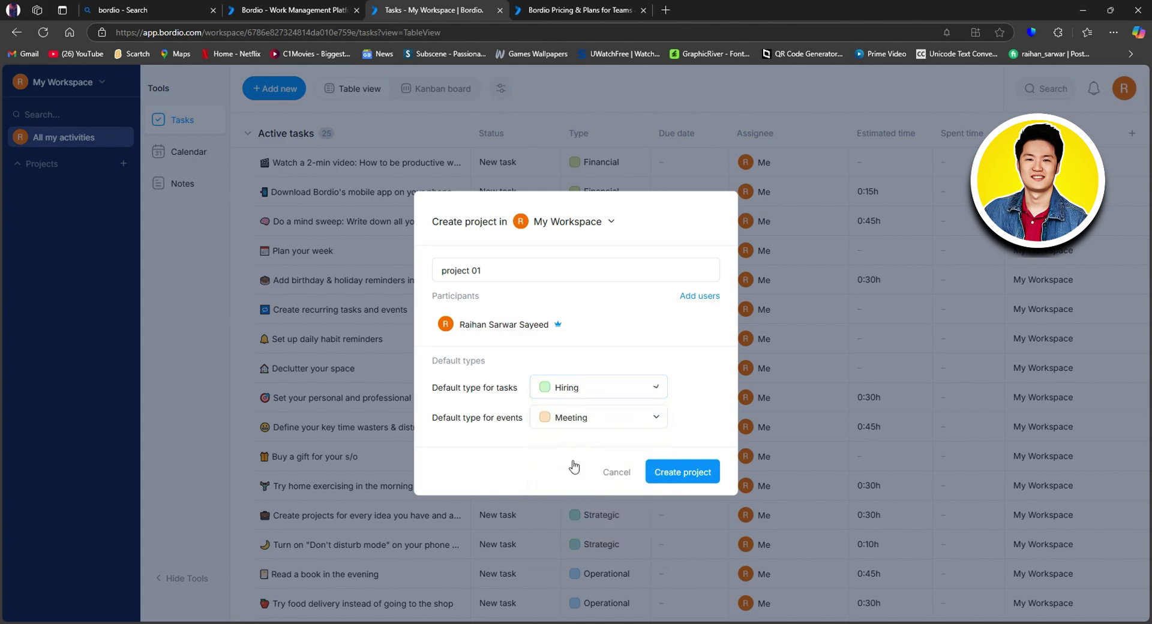
{"action": "left_click", "coordinate": [598, 420]}
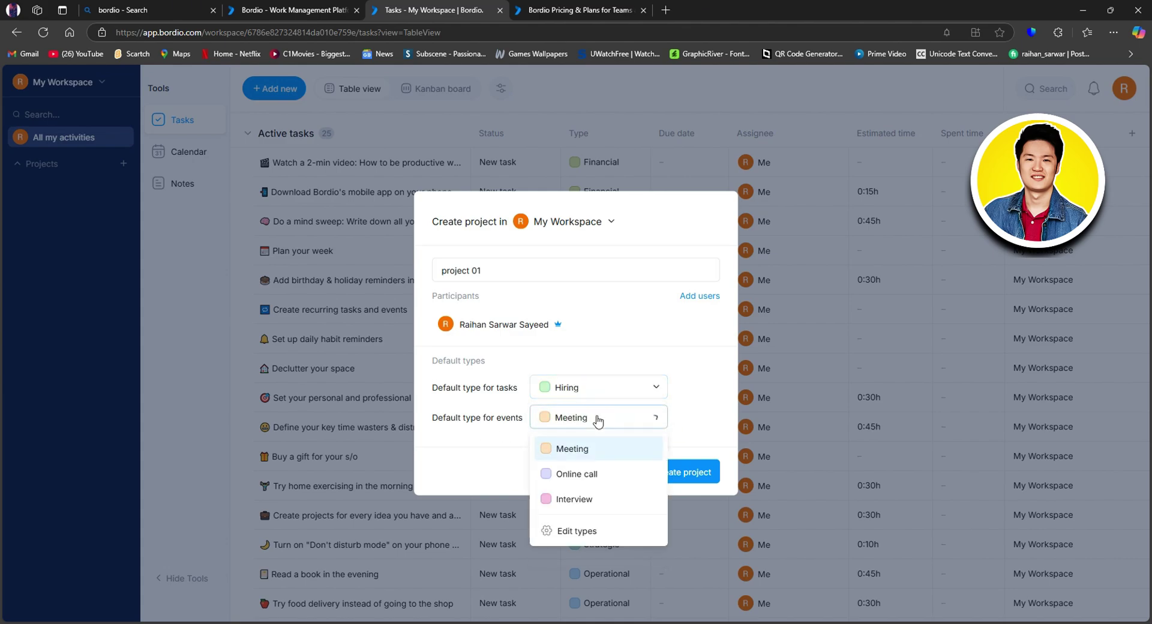
{"action": "left_click", "coordinate": [603, 476]}
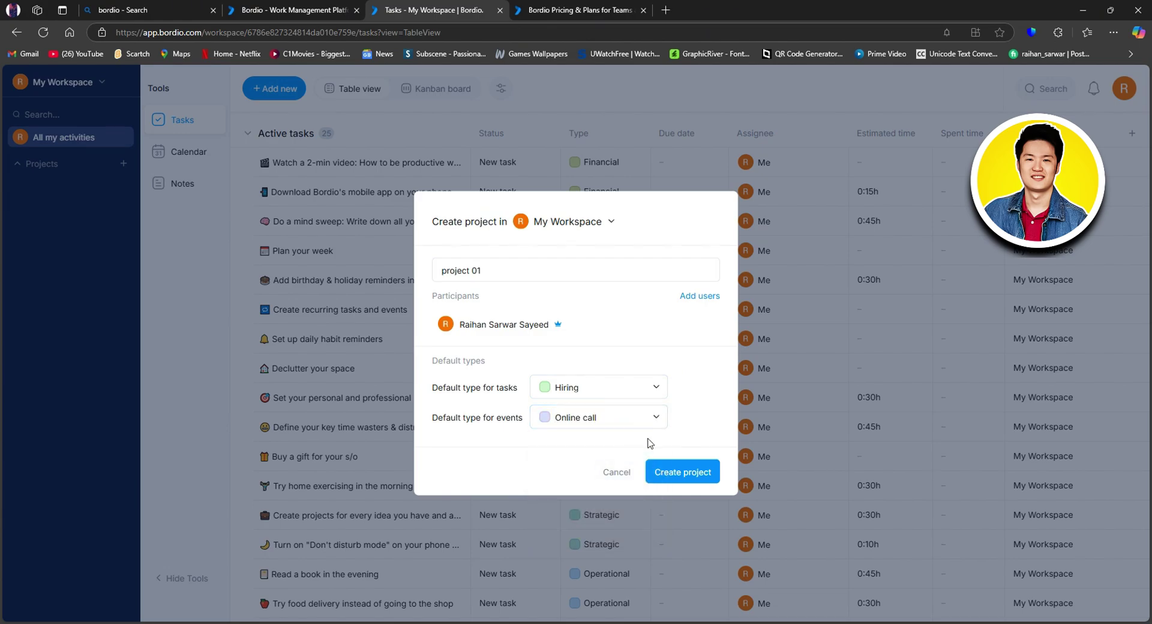
{"action": "left_click", "coordinate": [660, 414]}
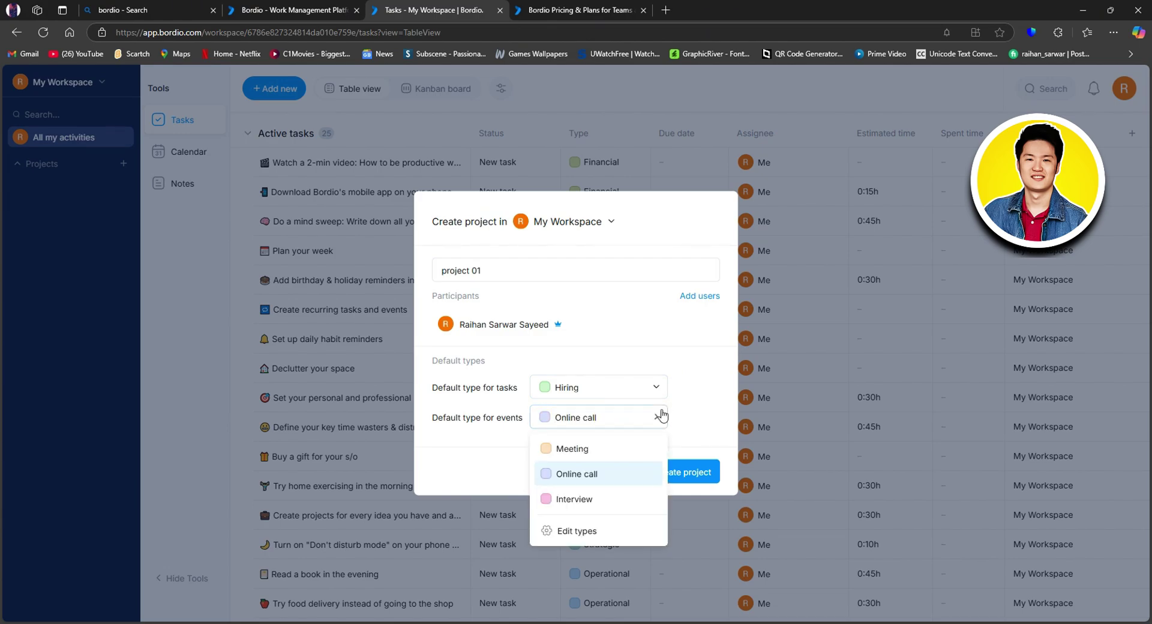
{"action": "left_click", "coordinate": [607, 451]}
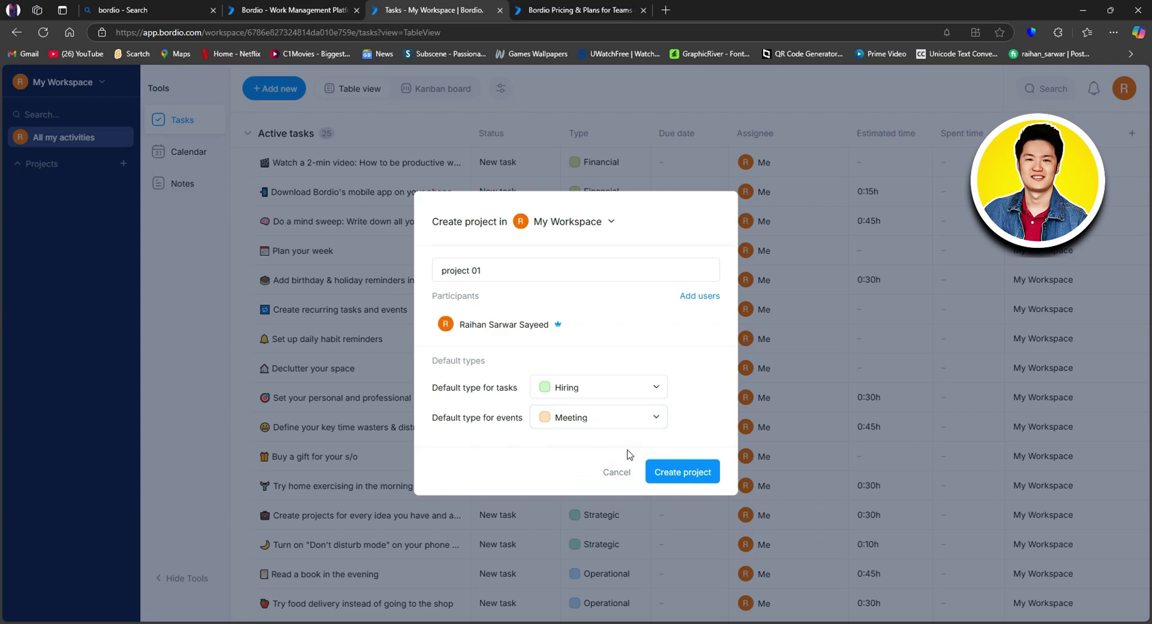
{"action": "left_click", "coordinate": [676, 474]}
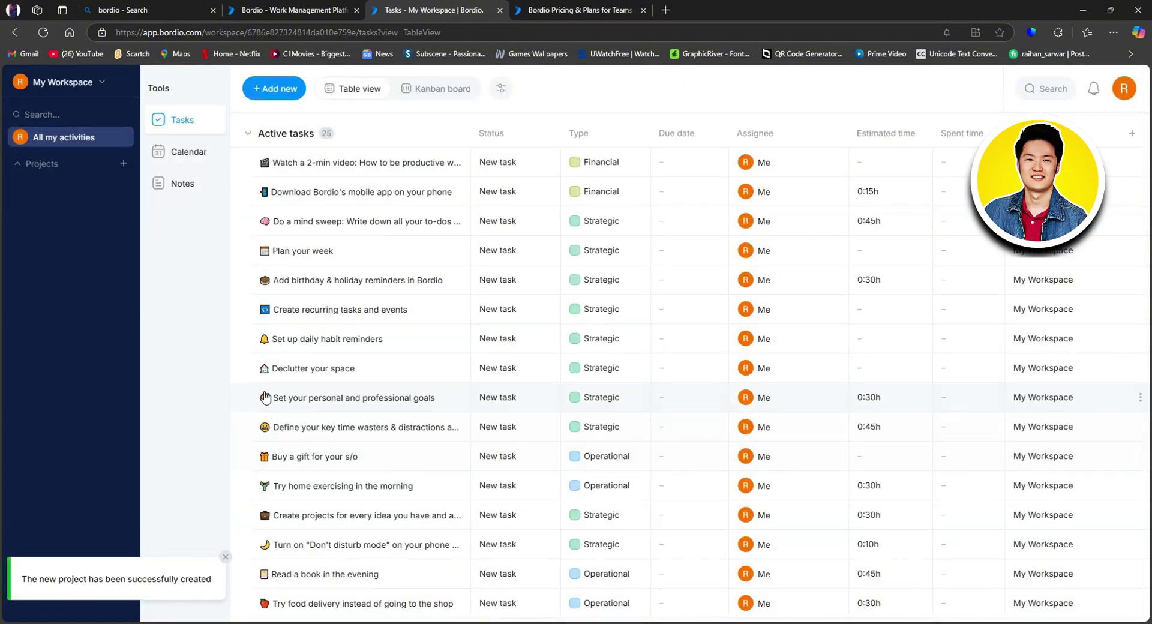
Open project 01, preview it as a Kanban board, then return to its task table
{"action": "left_click", "coordinate": [15, 164]}
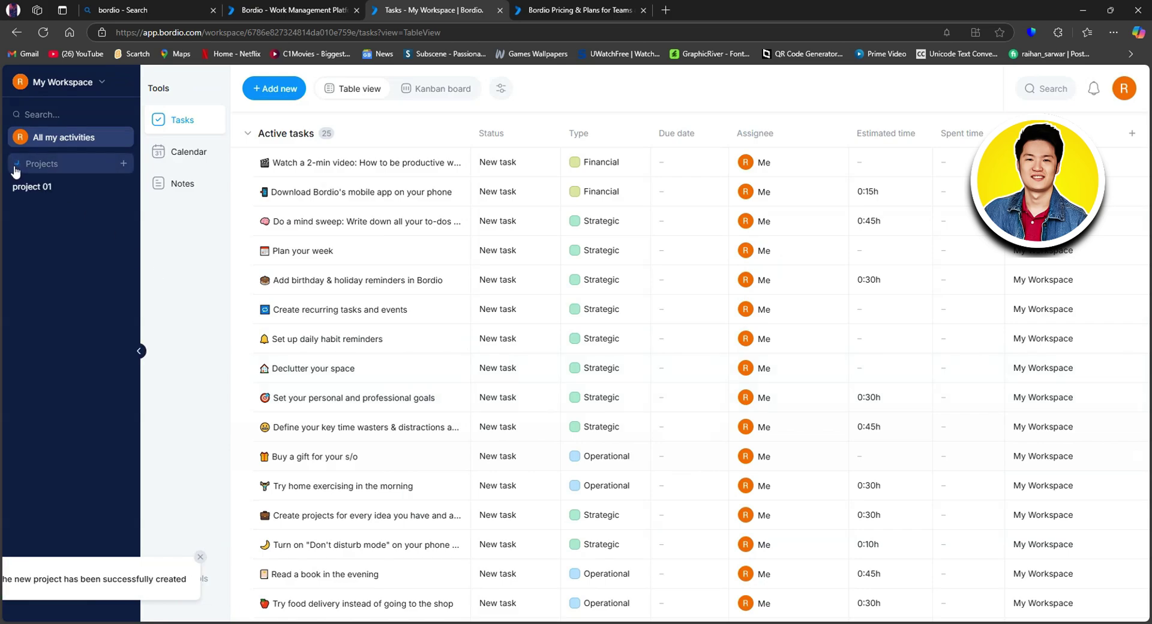
{"action": "left_click", "coordinate": [50, 189]}
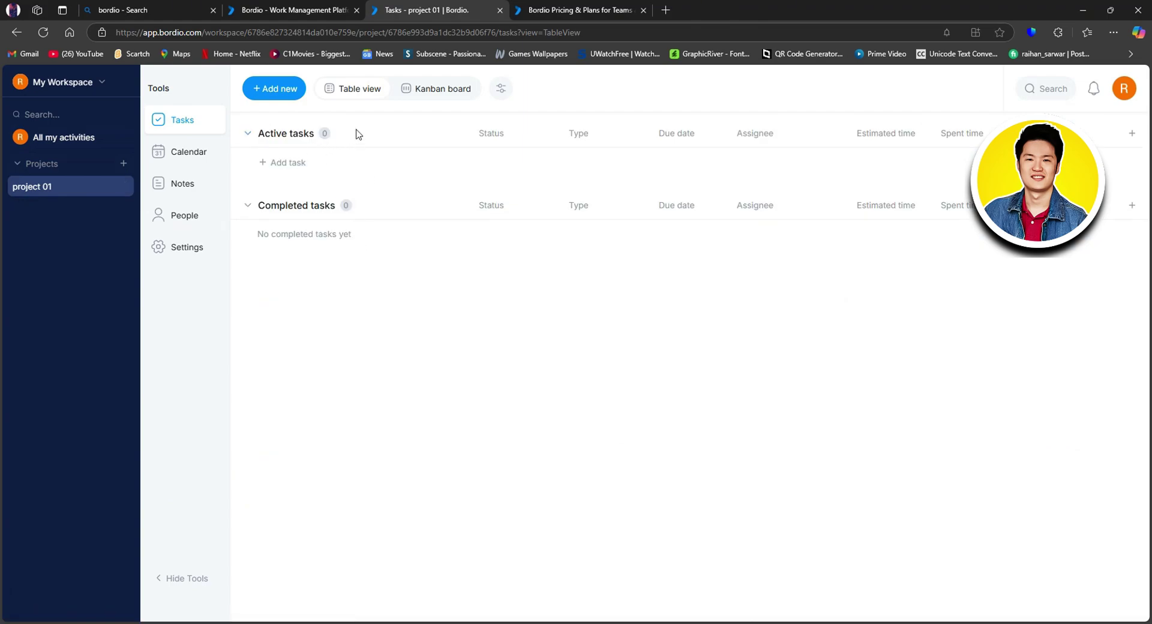
{"action": "left_click", "coordinate": [420, 93]}
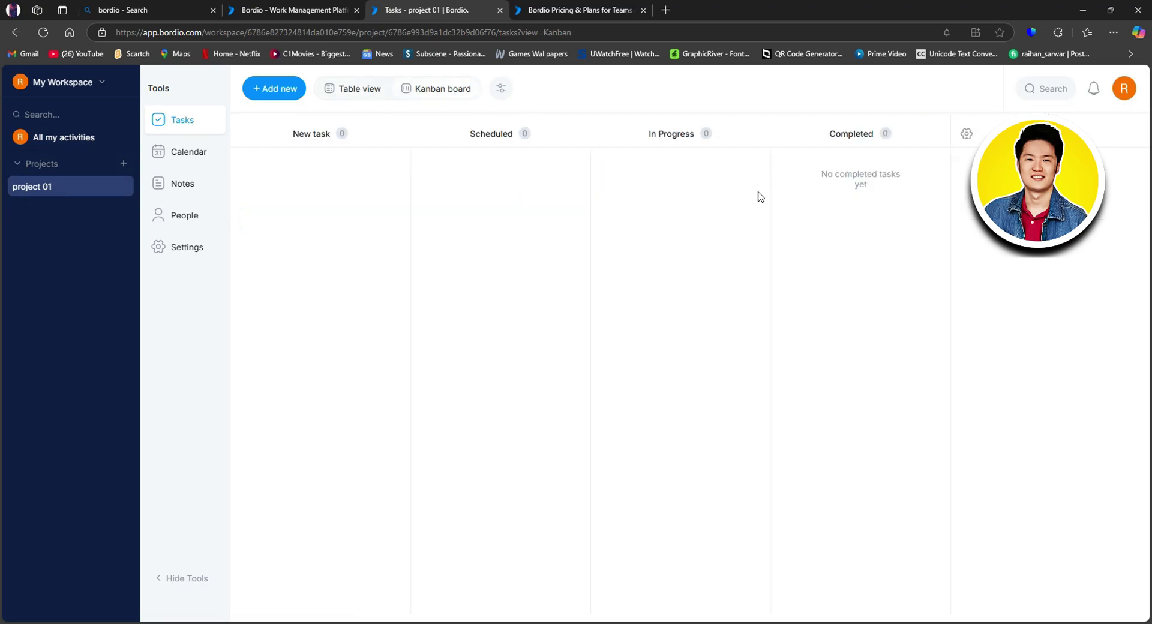
{"action": "left_click", "coordinate": [498, 90]}
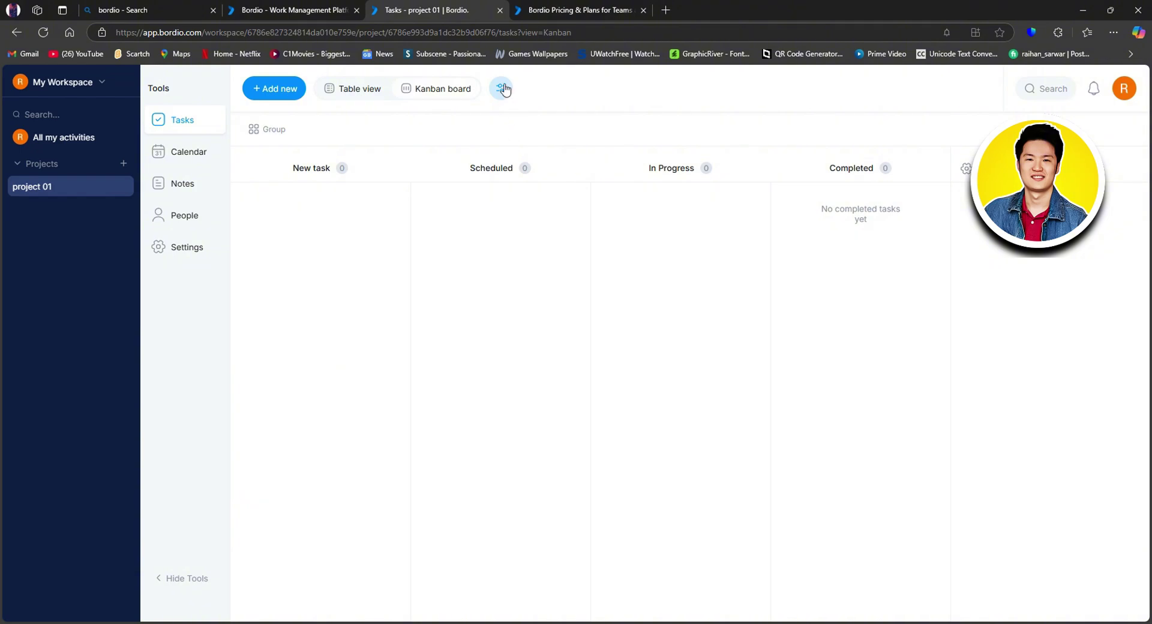
{"action": "left_click", "coordinate": [504, 90]}
{"action": "left_click", "coordinate": [347, 95]}
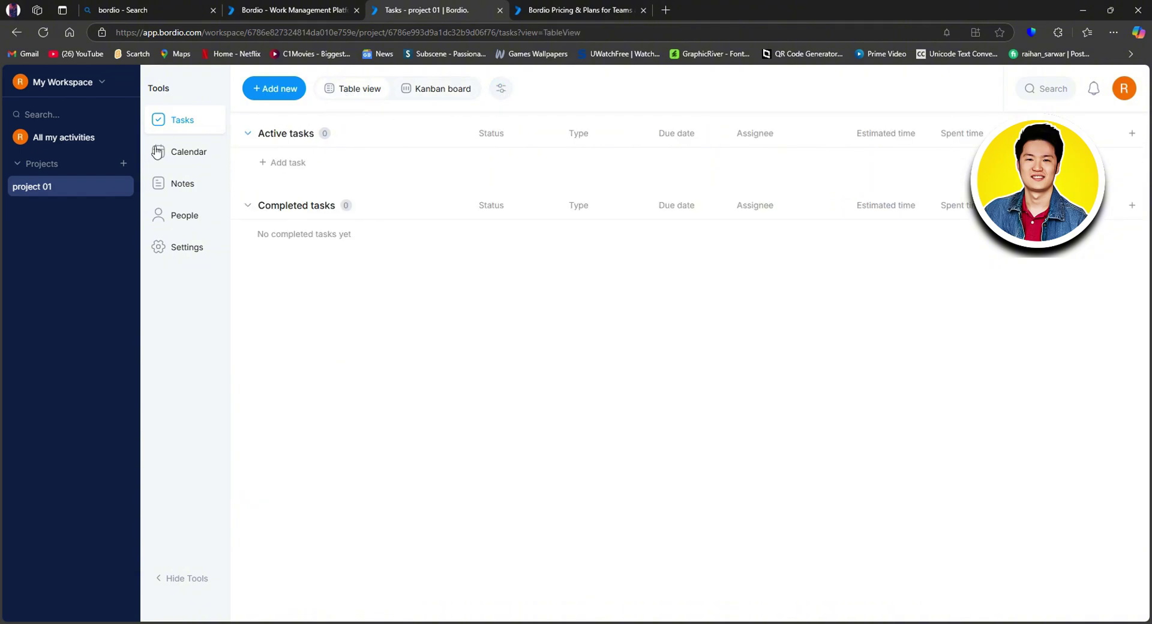
{"action": "left_click", "coordinate": [124, 188]}
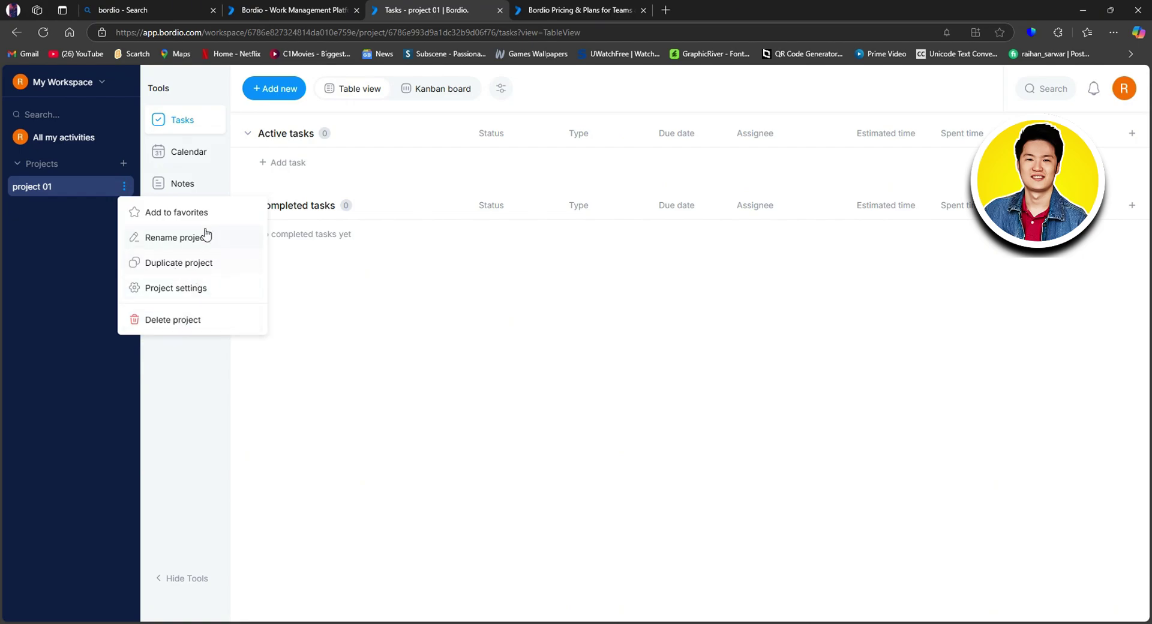
{"action": "left_click", "coordinate": [349, 295]}
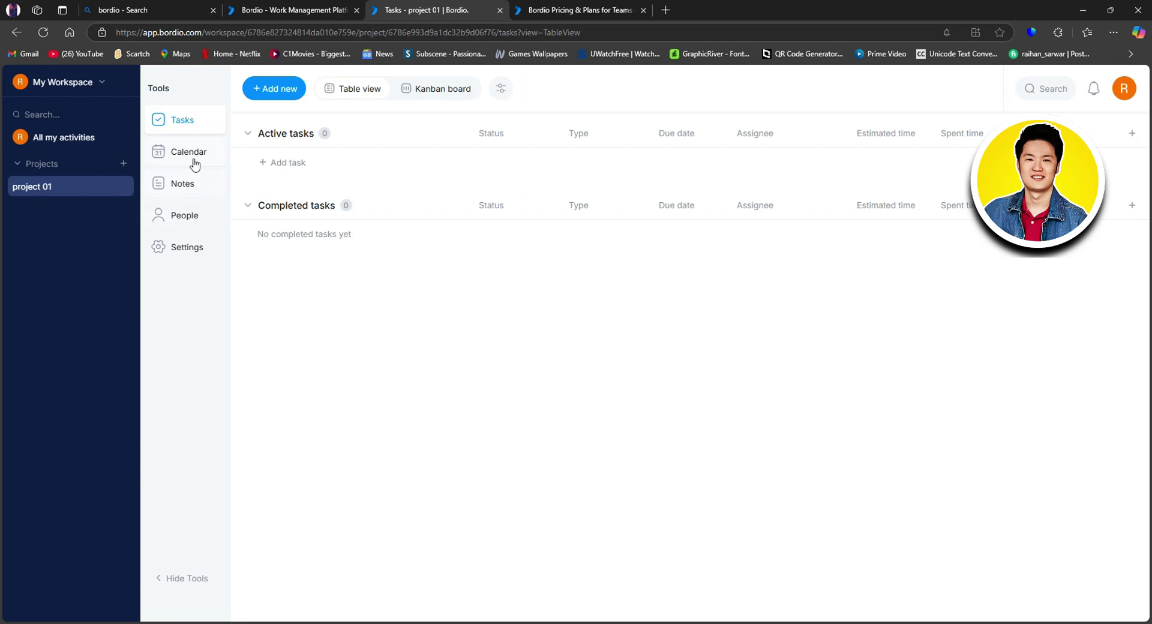
{"action": "left_click", "coordinate": [183, 218]}
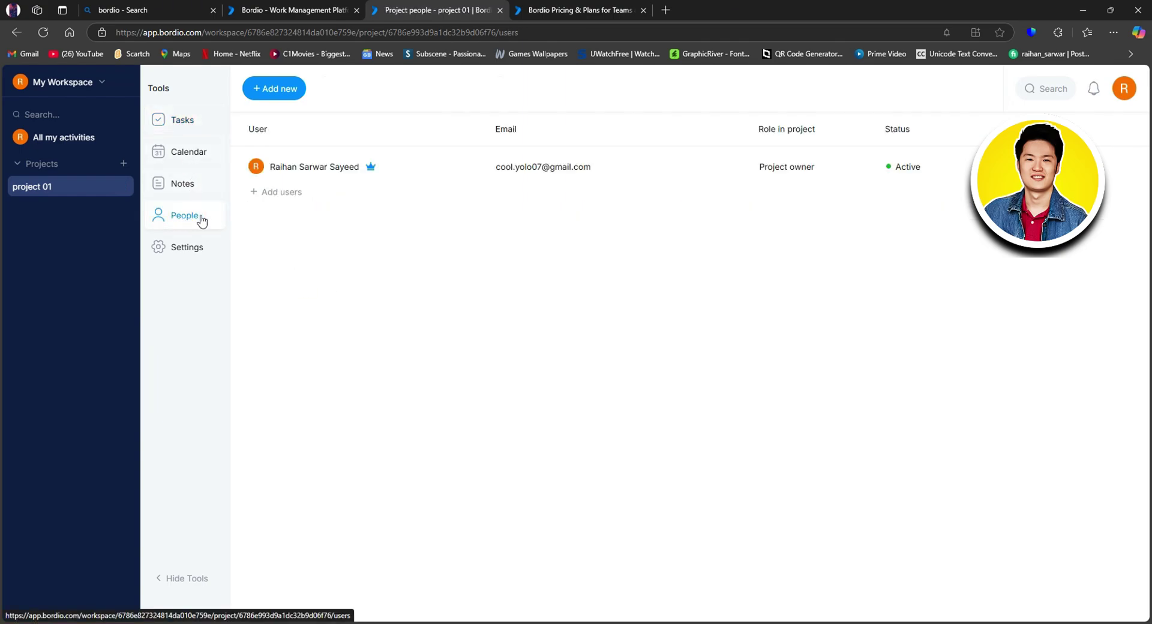
{"action": "left_click", "coordinate": [281, 193]}
{"action": "left_click", "coordinate": [521, 224]}
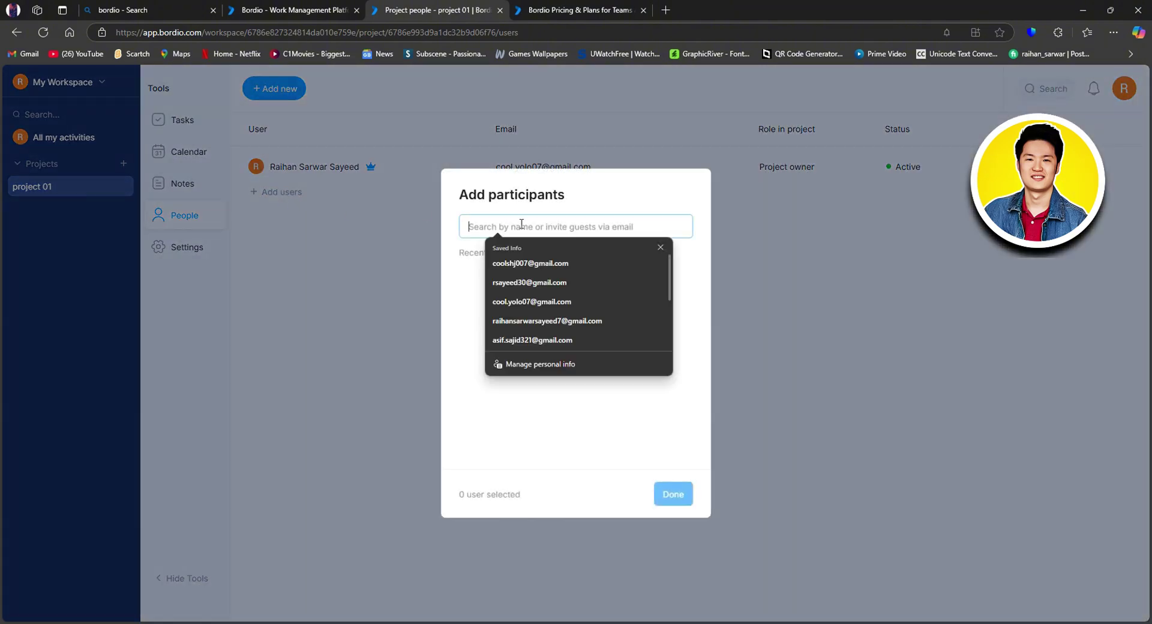
{"action": "left_click", "coordinate": [531, 263]}
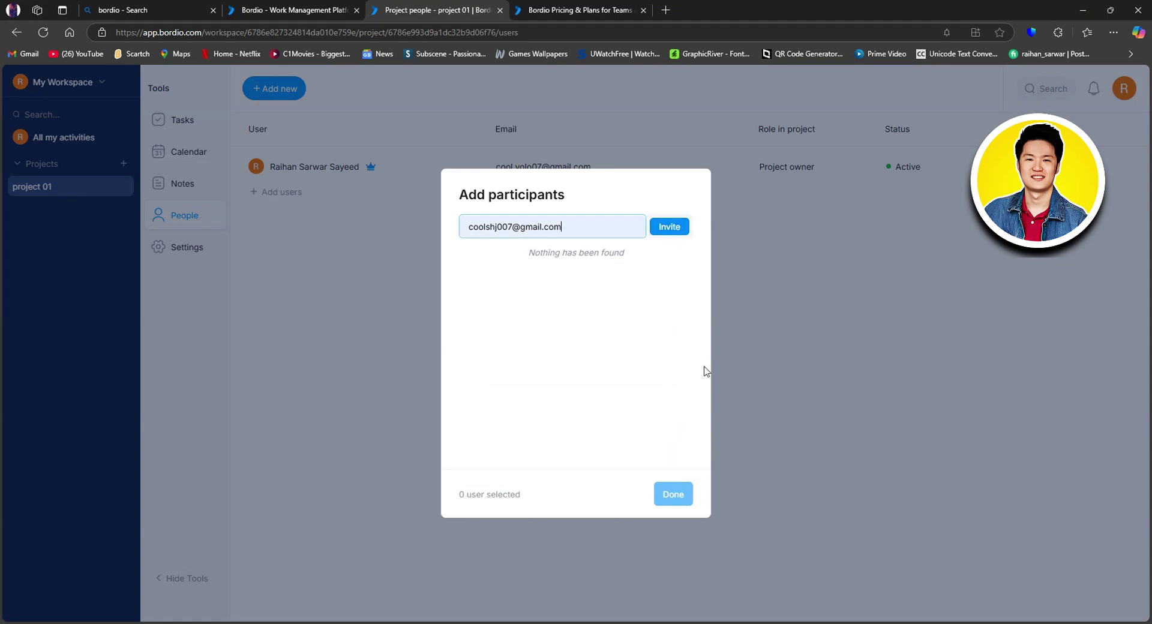
{"action": "left_click", "coordinate": [749, 353]}
Show all workspace activities and open the Tutorial task's details from the bottom of the list
{"action": "left_click", "coordinate": [186, 119]}
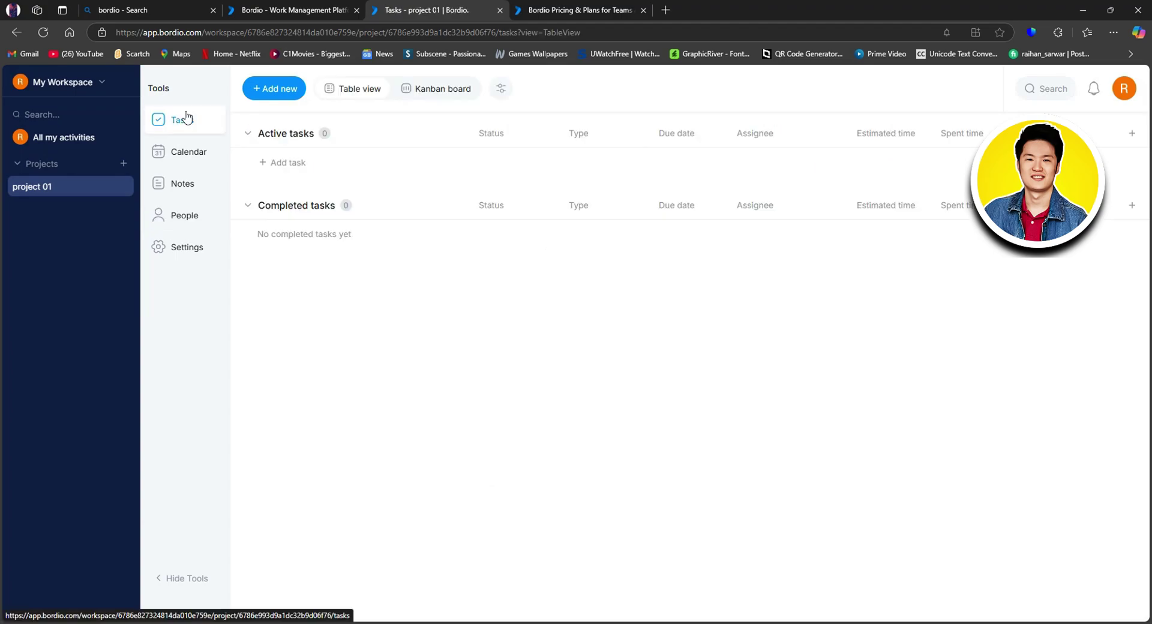
{"action": "left_click", "coordinate": [86, 143]}
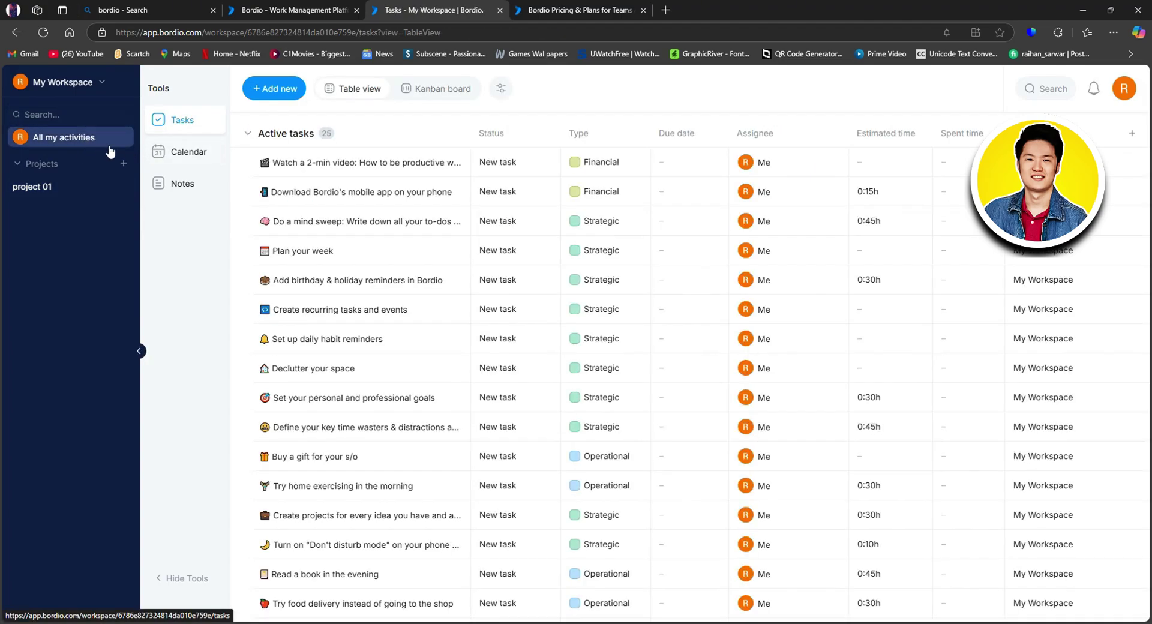
{"action": "scroll", "coordinate": [393, 231], "scroll_direction": "down", "scroll_amount": 1}
{"action": "scroll", "coordinate": [394, 232], "scroll_direction": "down", "scroll_amount": 6}
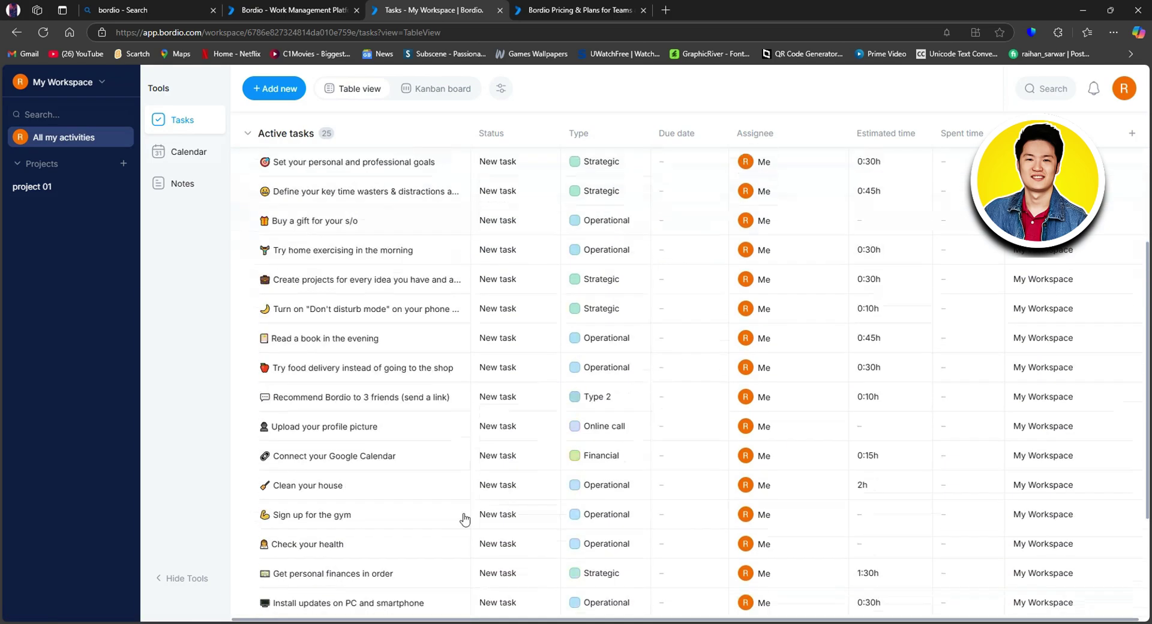
{"action": "left_click", "coordinate": [302, 454]}
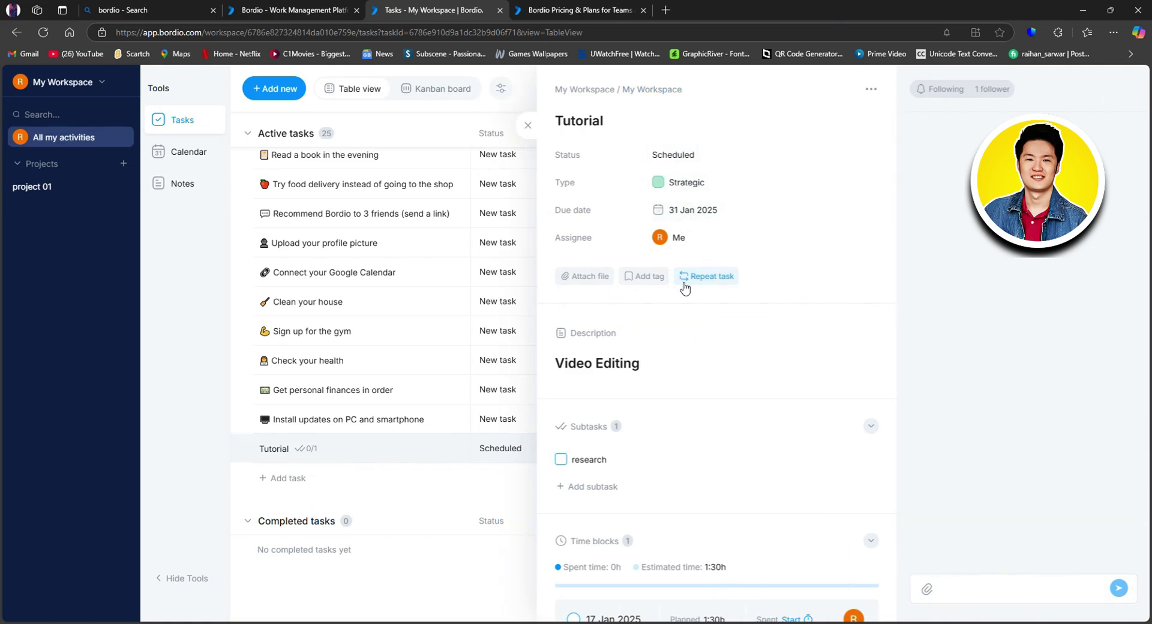
{"action": "scroll", "coordinate": [693, 336], "scroll_direction": "down", "scroll_amount": 2}
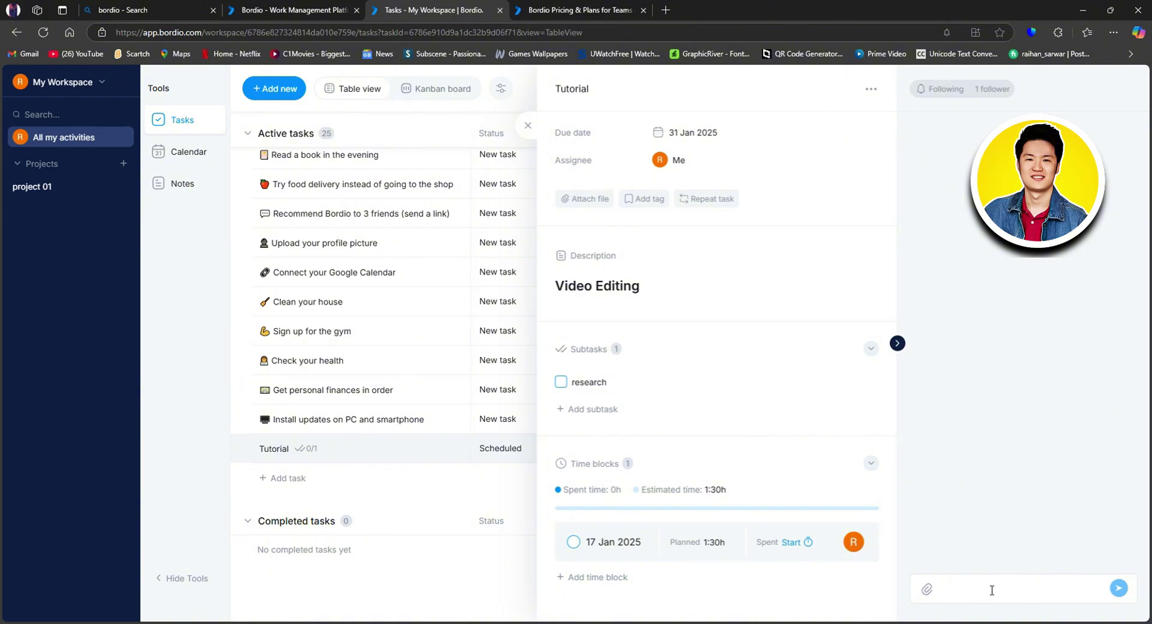
Start the timer on the Tutorial time block, dismissing the file-attach and time-spent prompts
{"action": "left_click", "coordinate": [924, 591]}
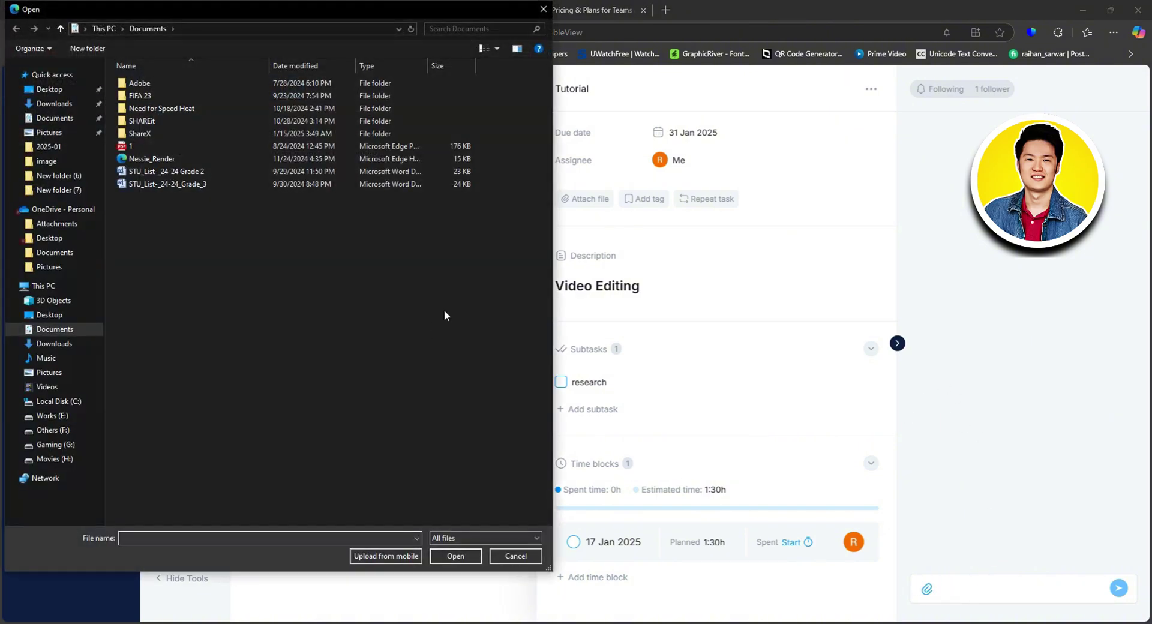
{"action": "left_click", "coordinate": [507, 556]}
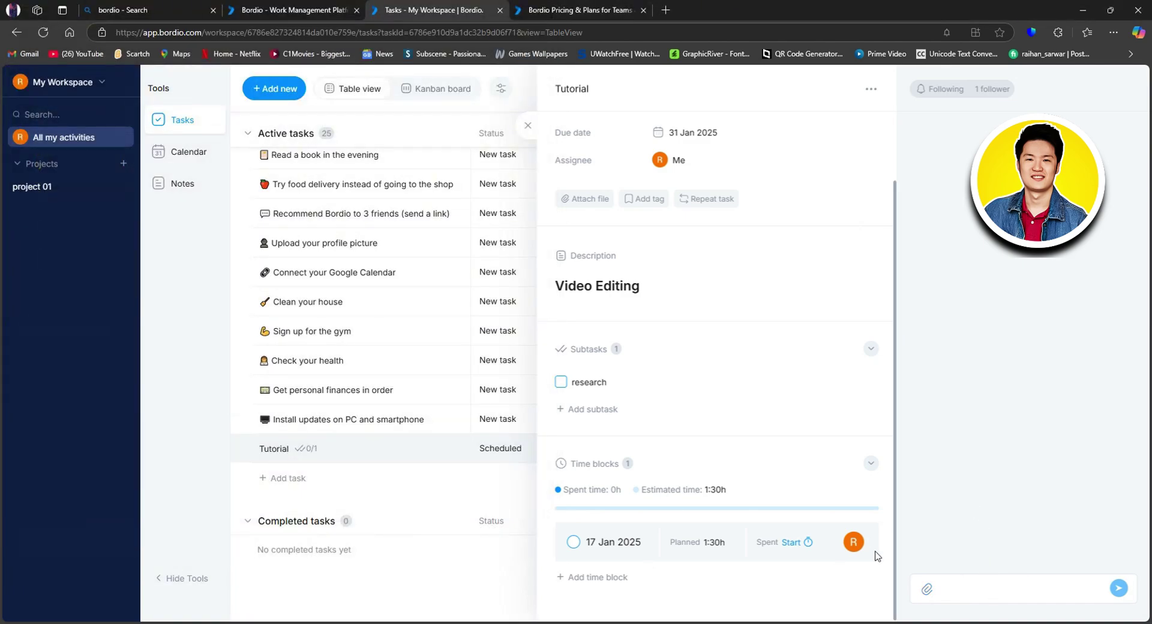
{"action": "left_click", "coordinate": [791, 543]}
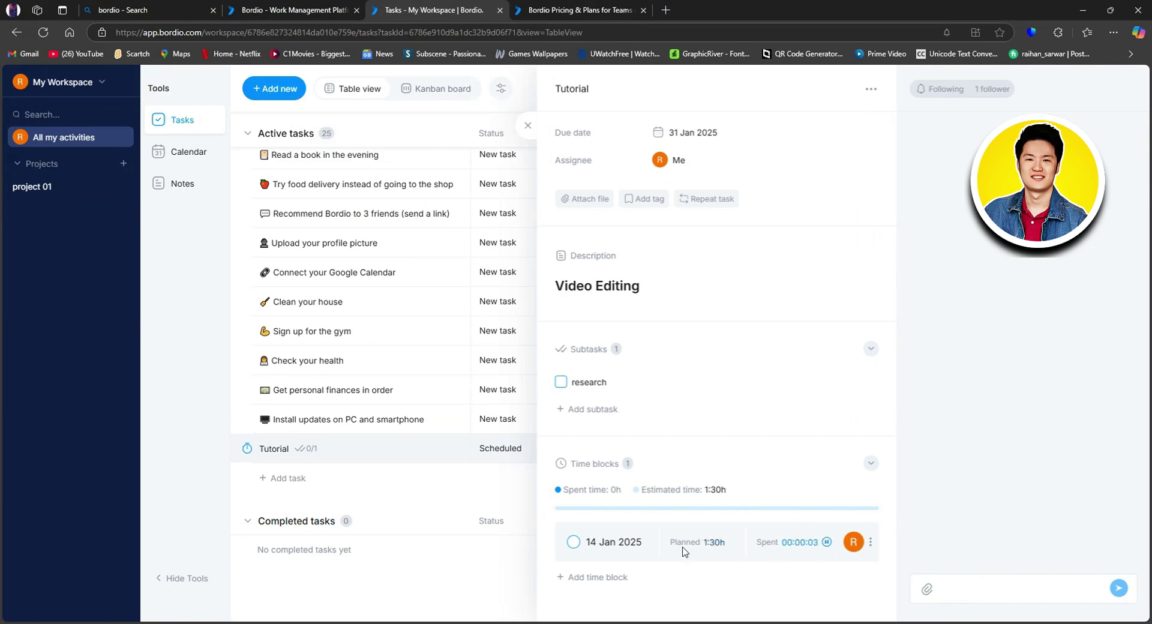
{"action": "left_click", "coordinate": [574, 542]}
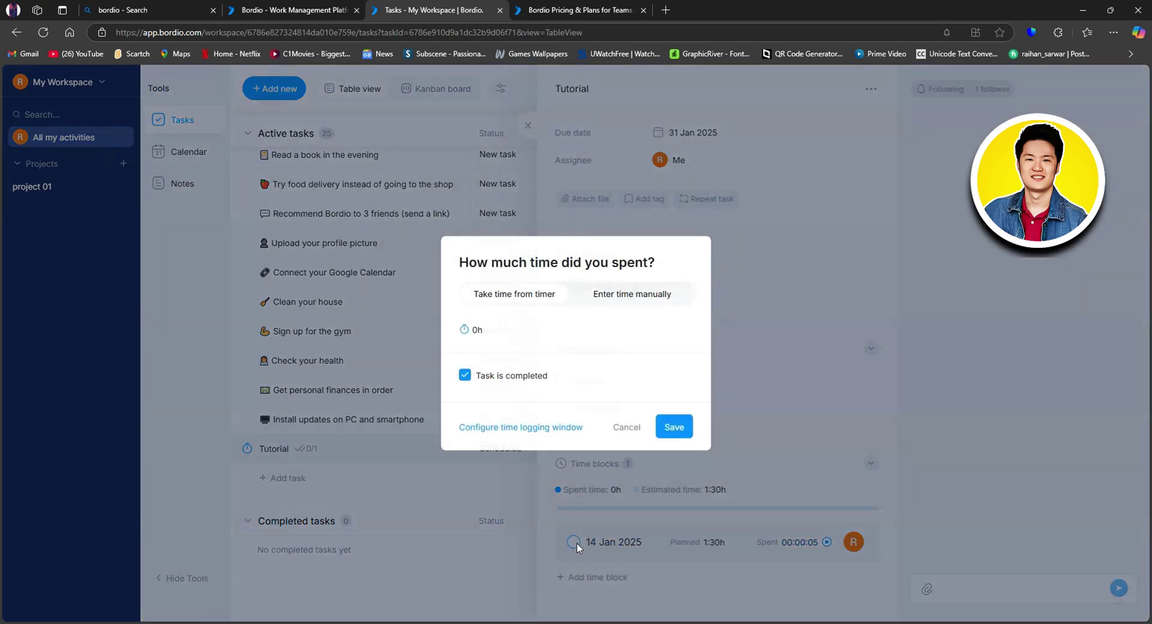
{"action": "left_click", "coordinate": [624, 428]}
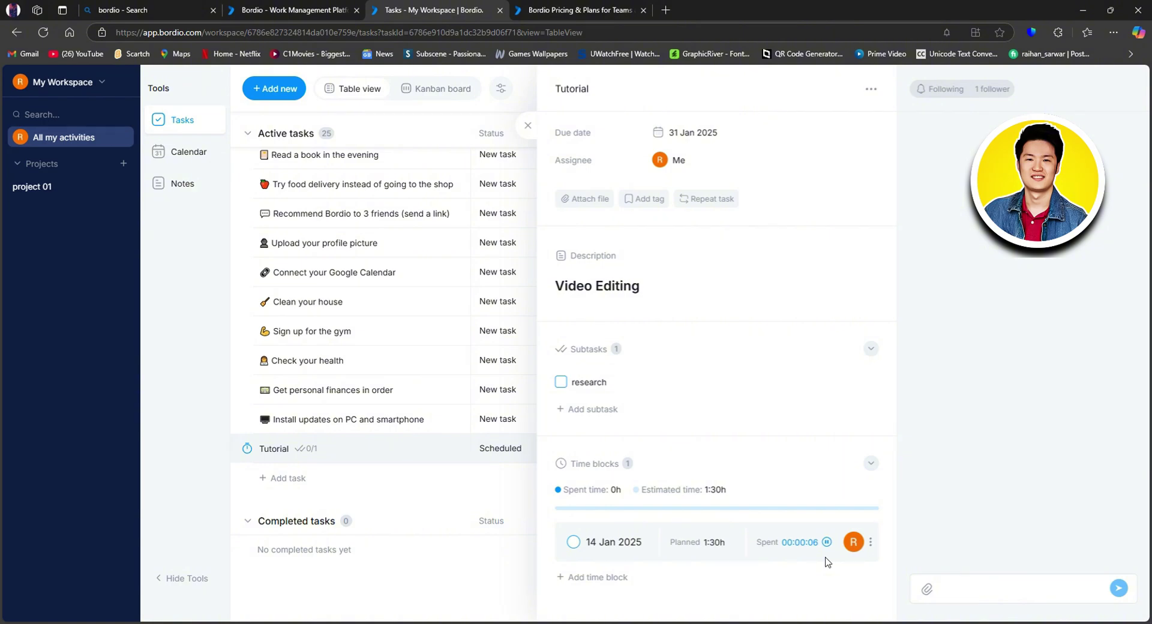
Try adding a tag to the Tutorial task, then close its detail panel
{"action": "scroll", "coordinate": [798, 555], "scroll_direction": "up", "scroll_amount": 2}
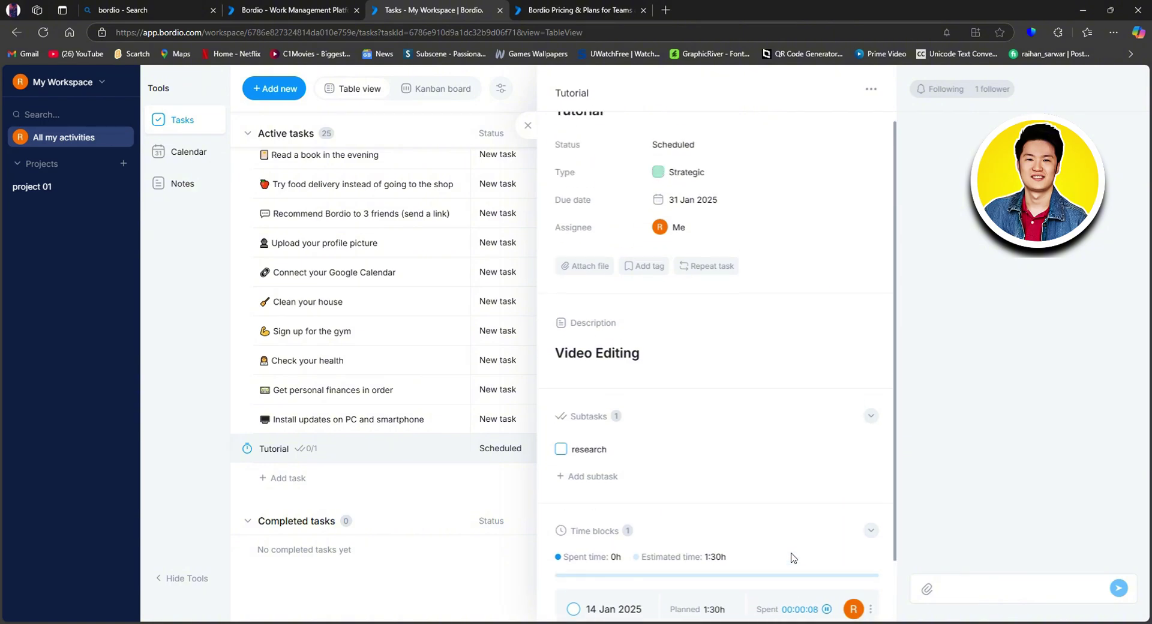
{"action": "left_click", "coordinate": [654, 277]}
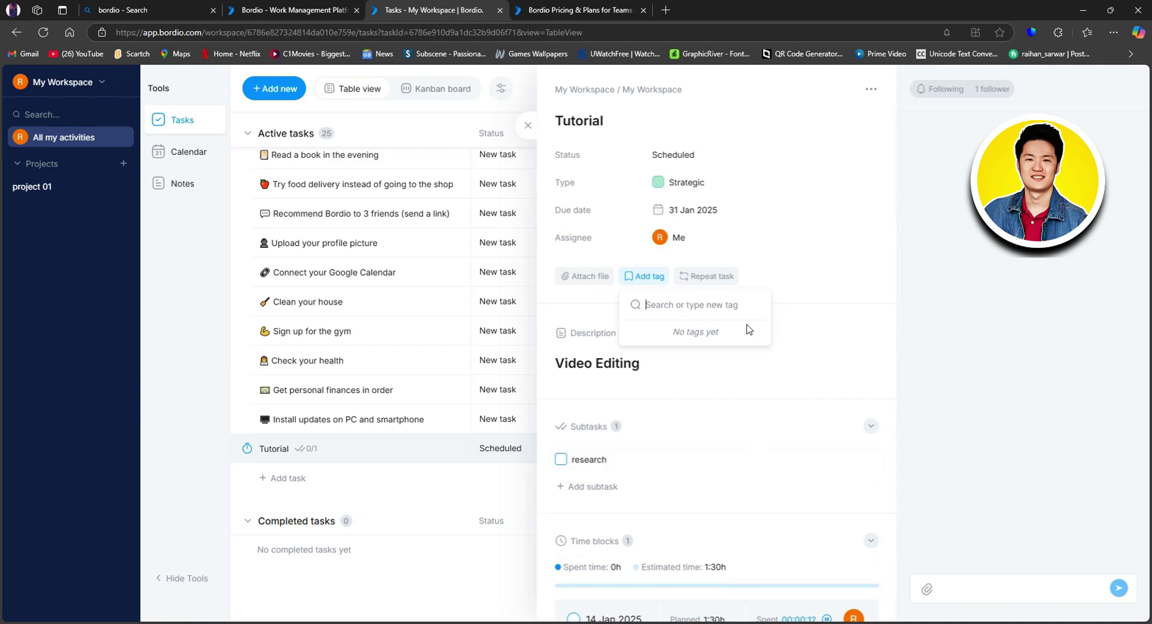
{"action": "left_click", "coordinate": [762, 360]}
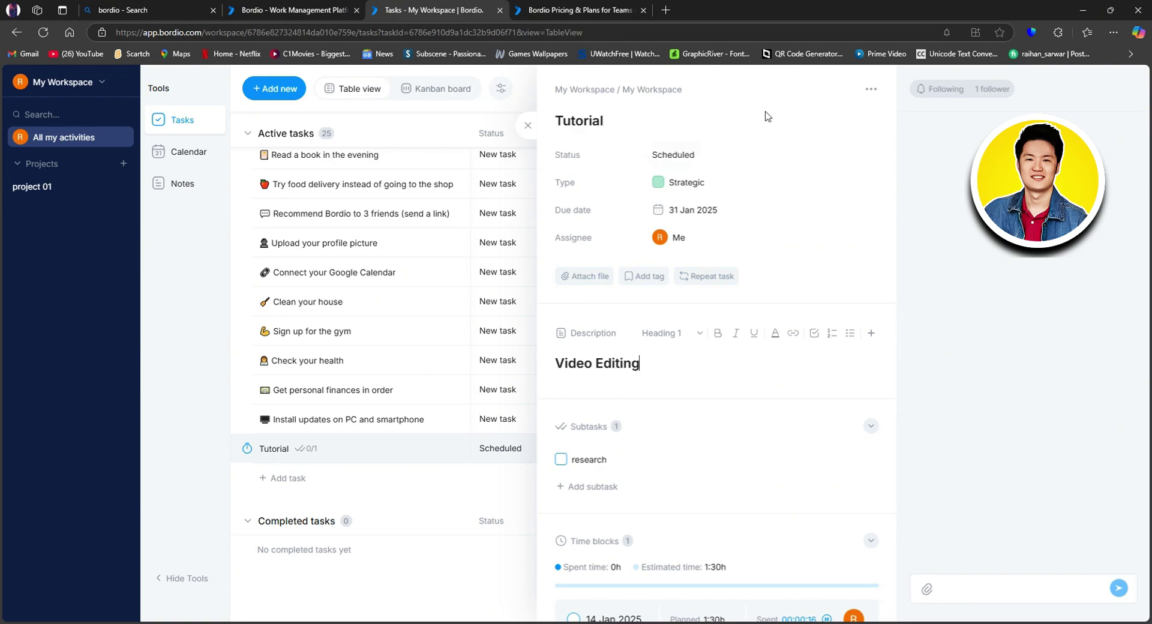
{"action": "left_click", "coordinate": [528, 125]}
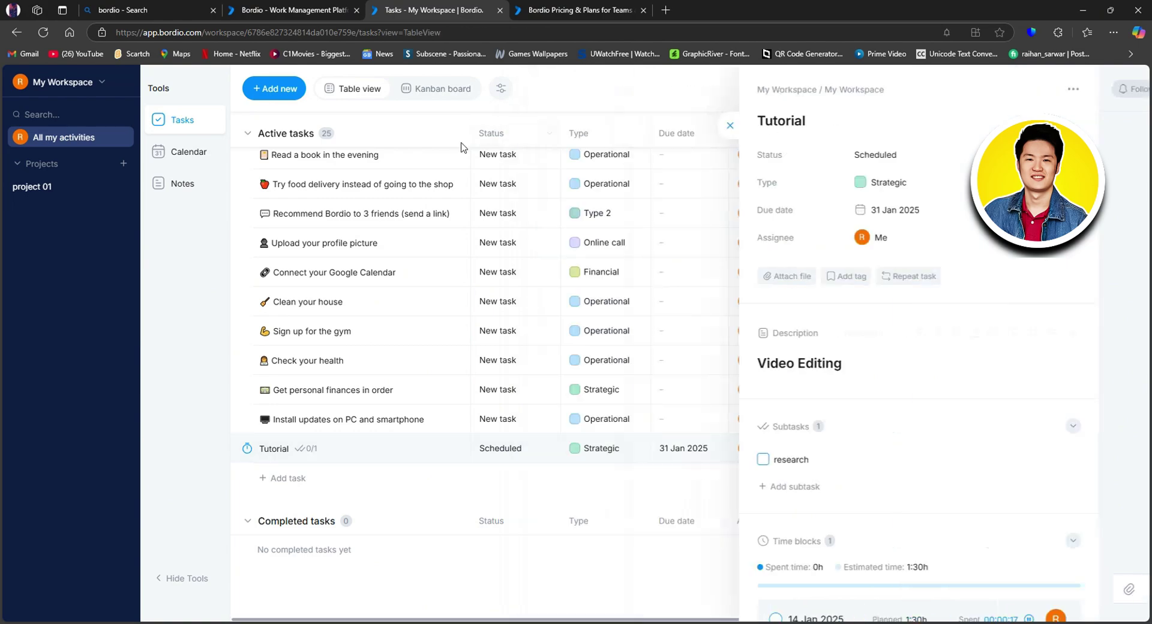
Switch to the calendar week view of 13–17 Jan 2025
{"action": "left_click", "coordinate": [185, 152]}
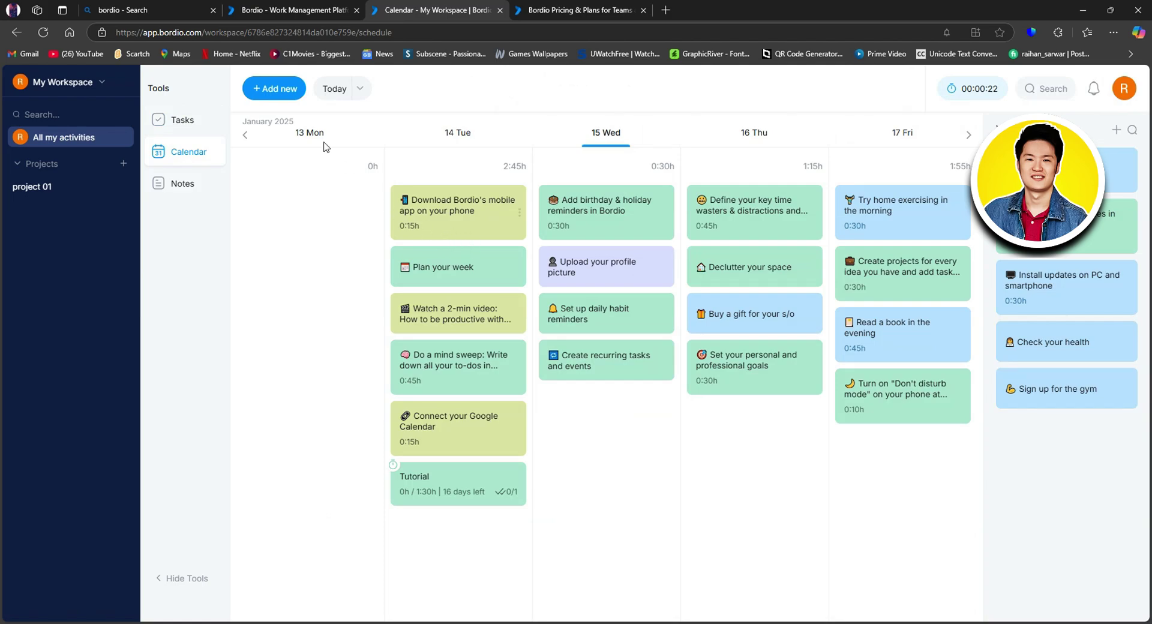
{"action": "left_click", "coordinate": [359, 89]}
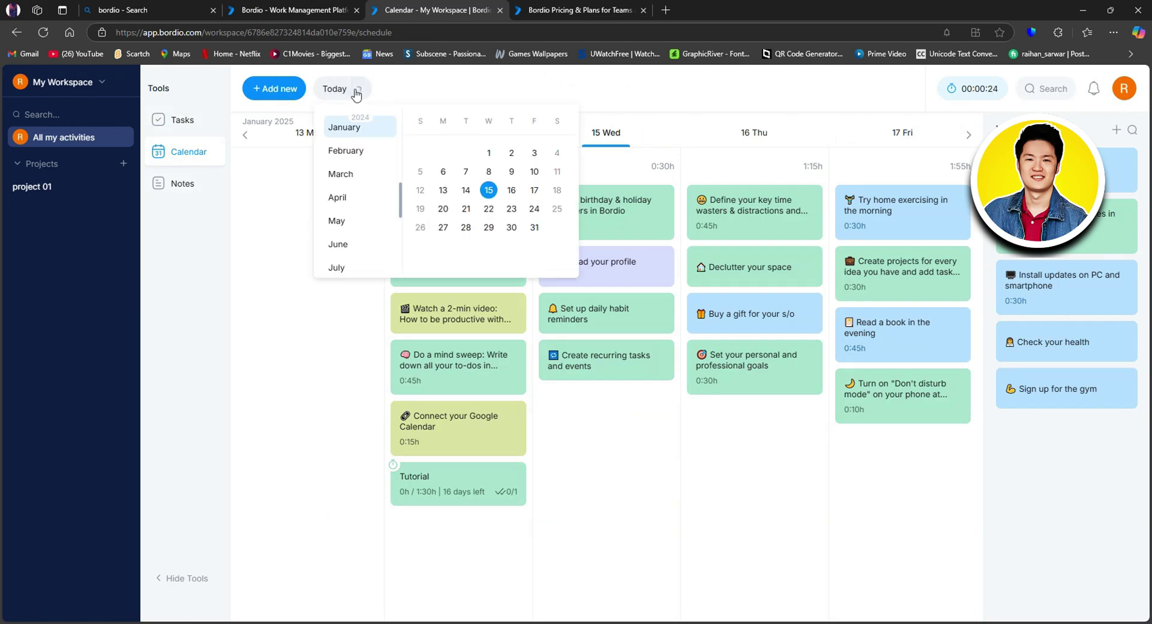
{"action": "left_click", "coordinate": [338, 90]}
{"action": "left_click", "coordinate": [277, 90]}
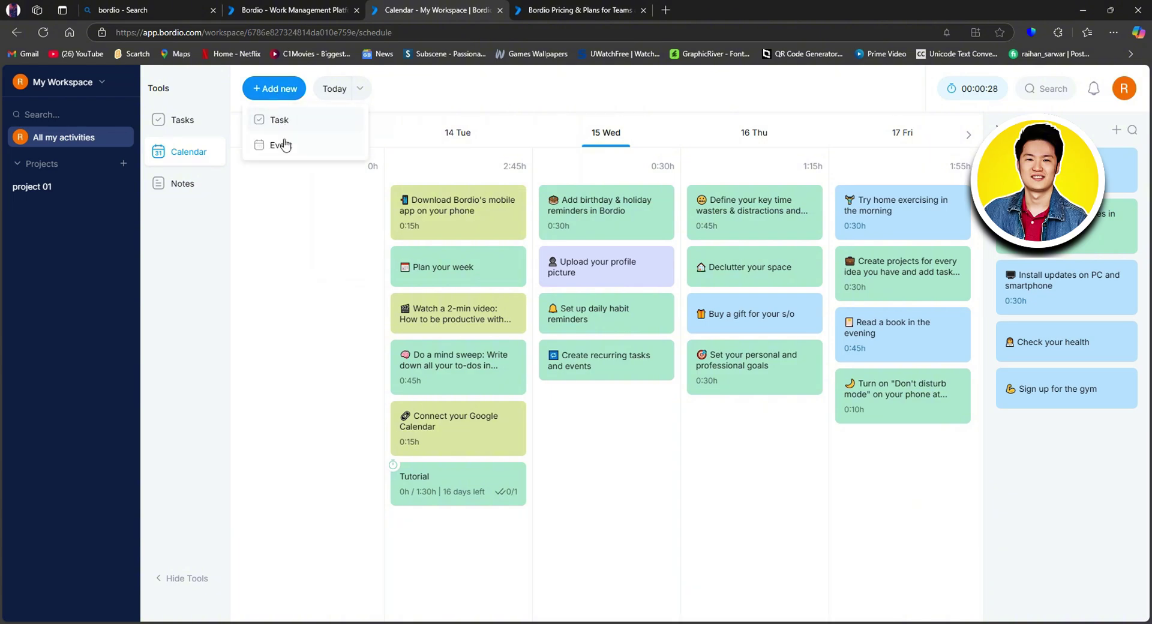
{"action": "left_click_drag", "start_coordinate": [309, 217], "coordinate": [321, 160]}
{"action": "left_click", "coordinate": [360, 88]}
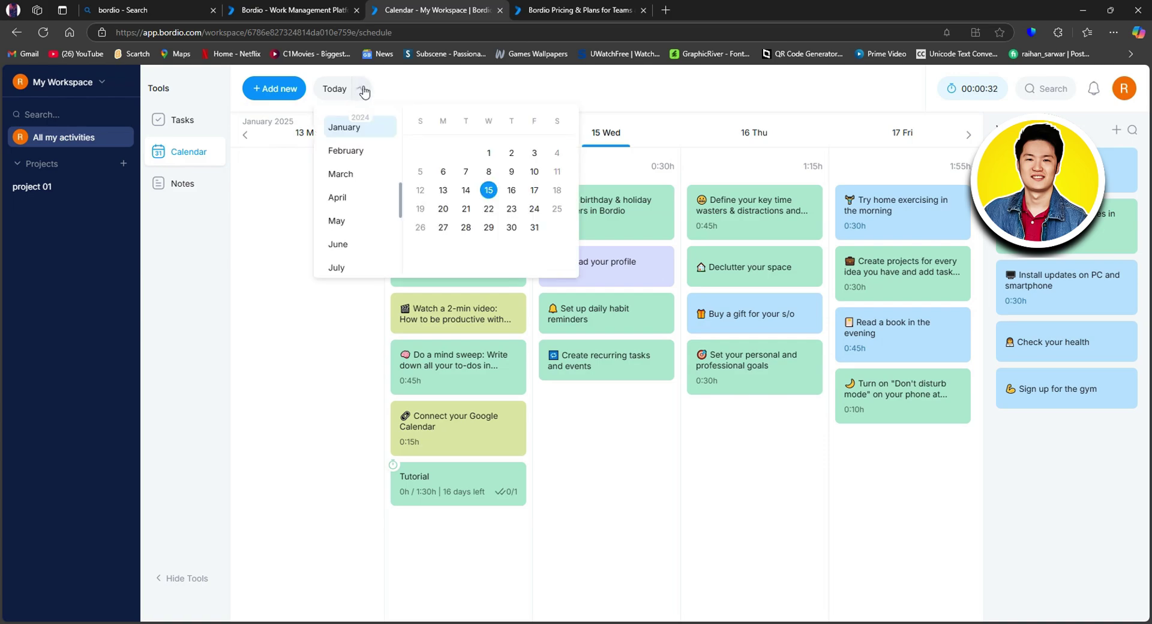
{"action": "left_click", "coordinate": [408, 94]}
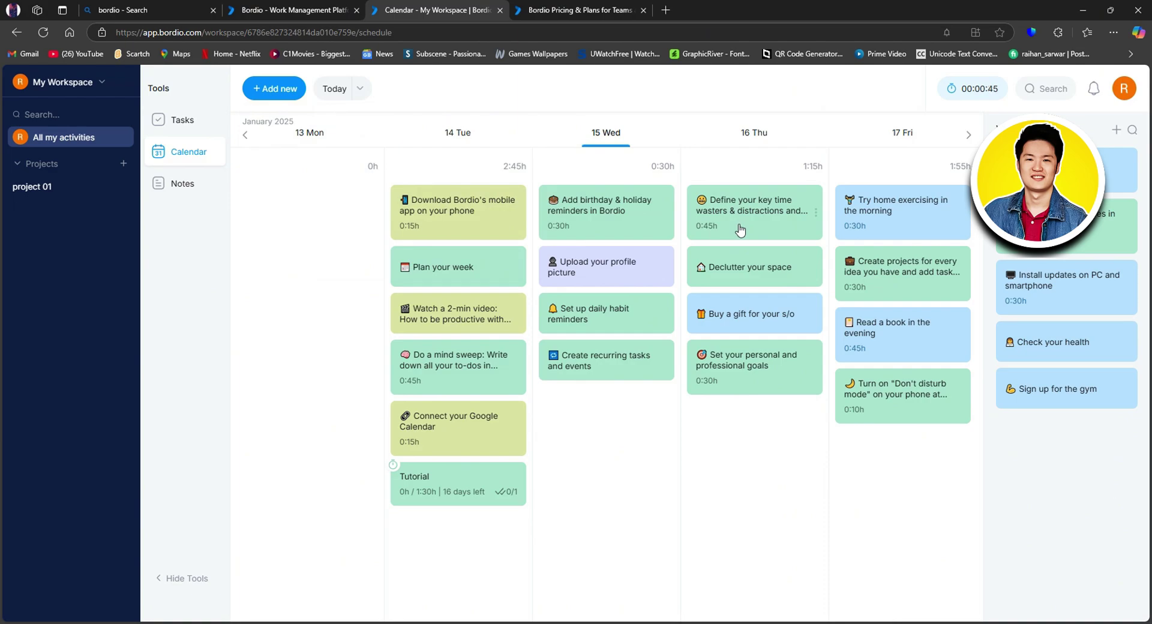
Complete the Wed 15 birthday reminders task, saving 0:30h of logged time
{"action": "left_click", "coordinate": [621, 204]}
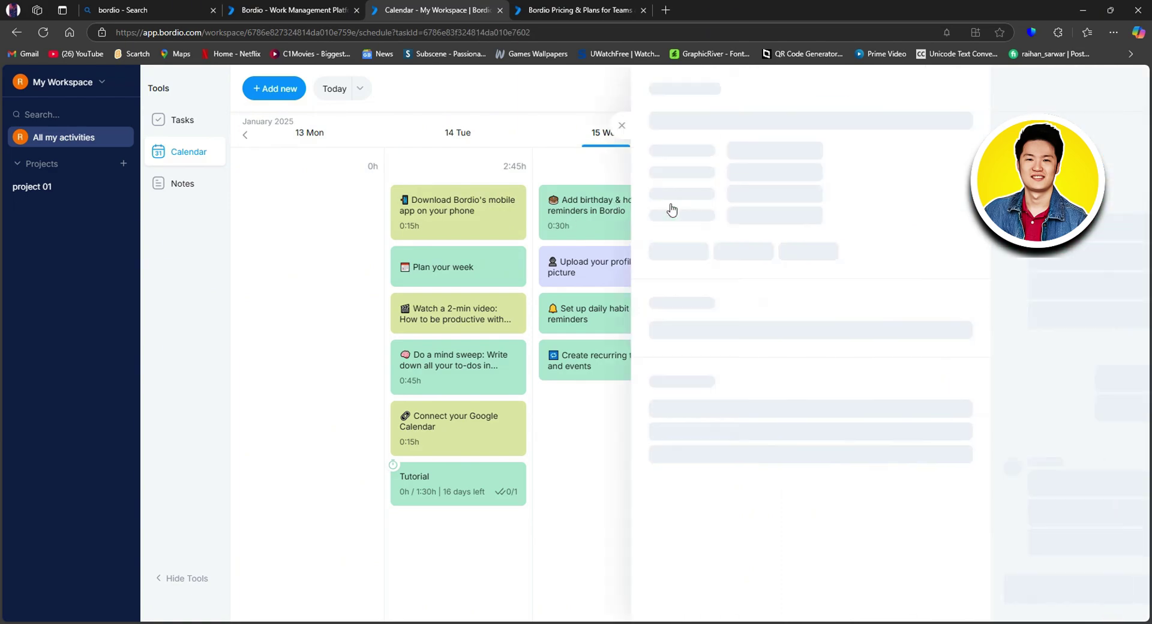
{"action": "left_click", "coordinate": [526, 128]}
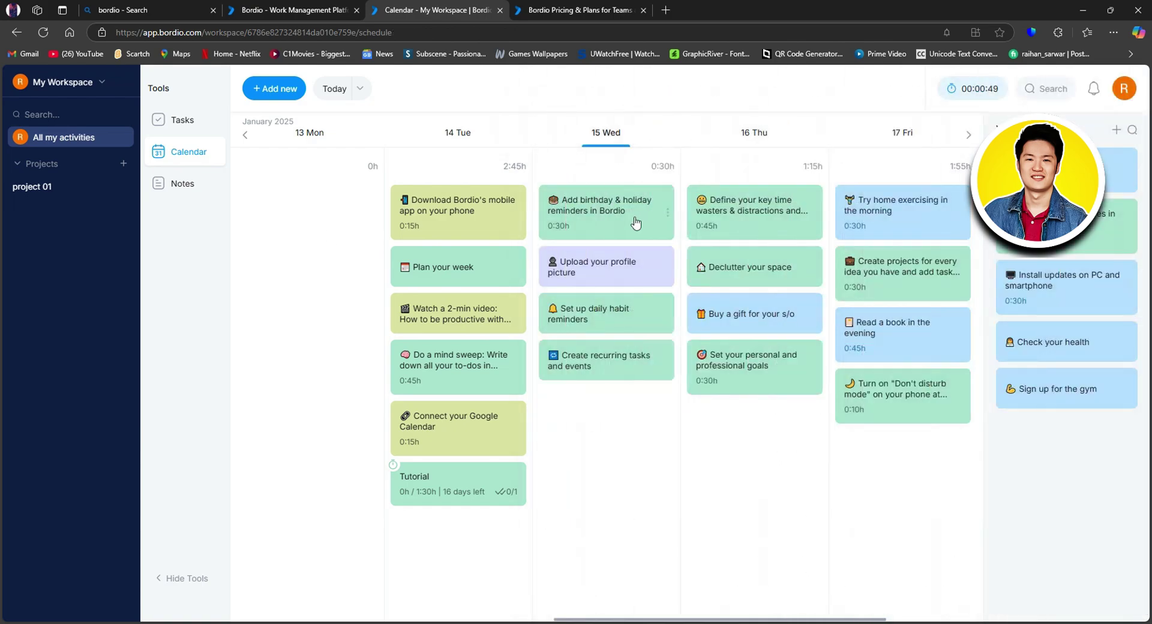
{"action": "left_click", "coordinate": [667, 212]}
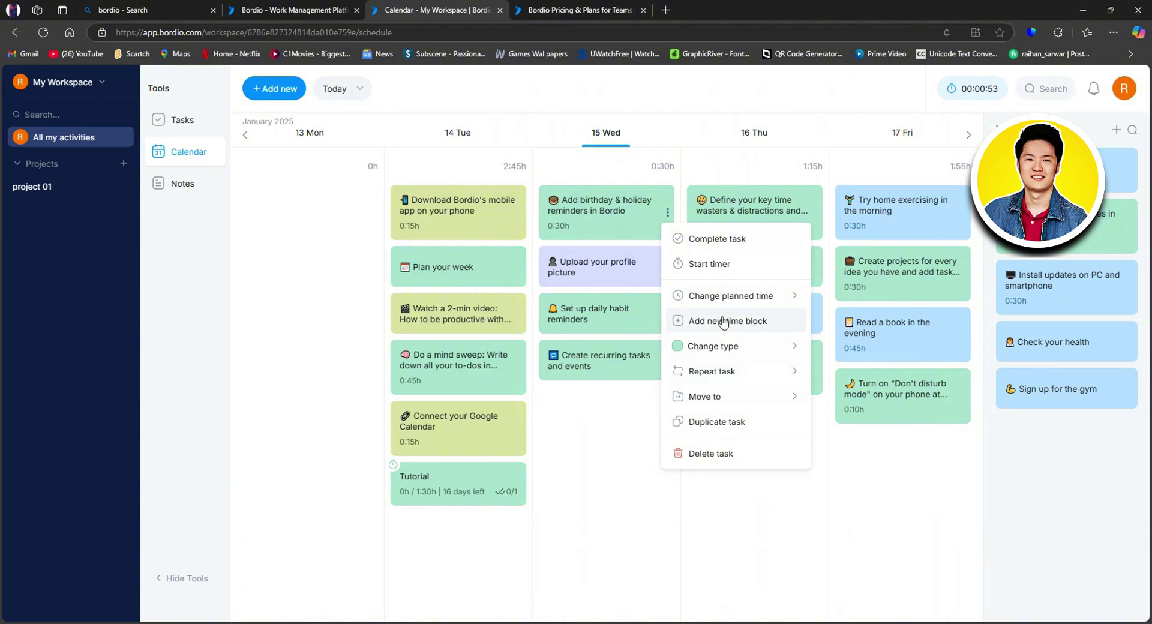
{"action": "left_click", "coordinate": [724, 243]}
{"action": "left_click", "coordinate": [674, 426]}
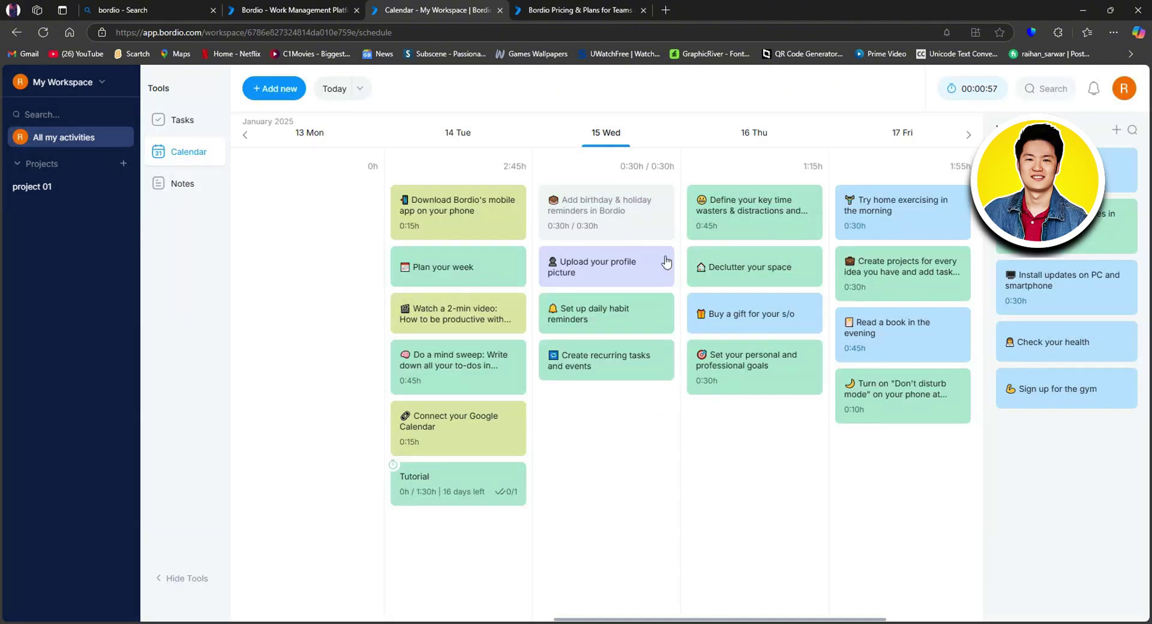
Create a new note titled 'tutorial' and begin its body with 'we'
{"action": "left_click", "coordinate": [187, 194]}
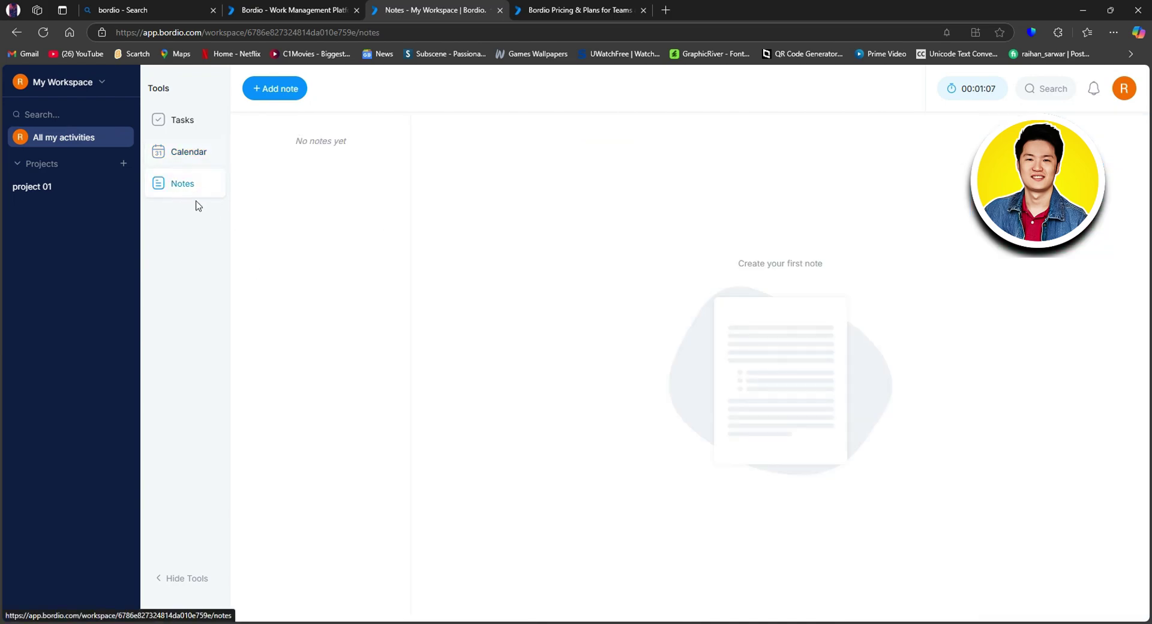
{"action": "left_click", "coordinate": [281, 92]}
{"action": "left_click", "coordinate": [343, 143]}
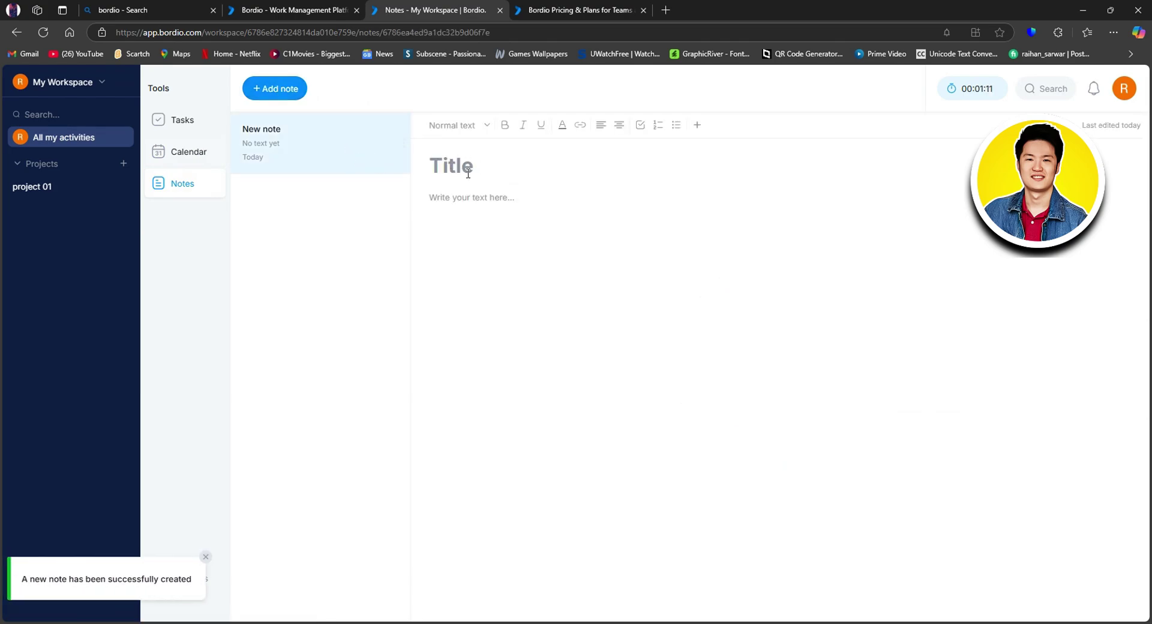
{"action": "left_click", "coordinate": [468, 174]}
{"action": "type", "text": "tutorial"}
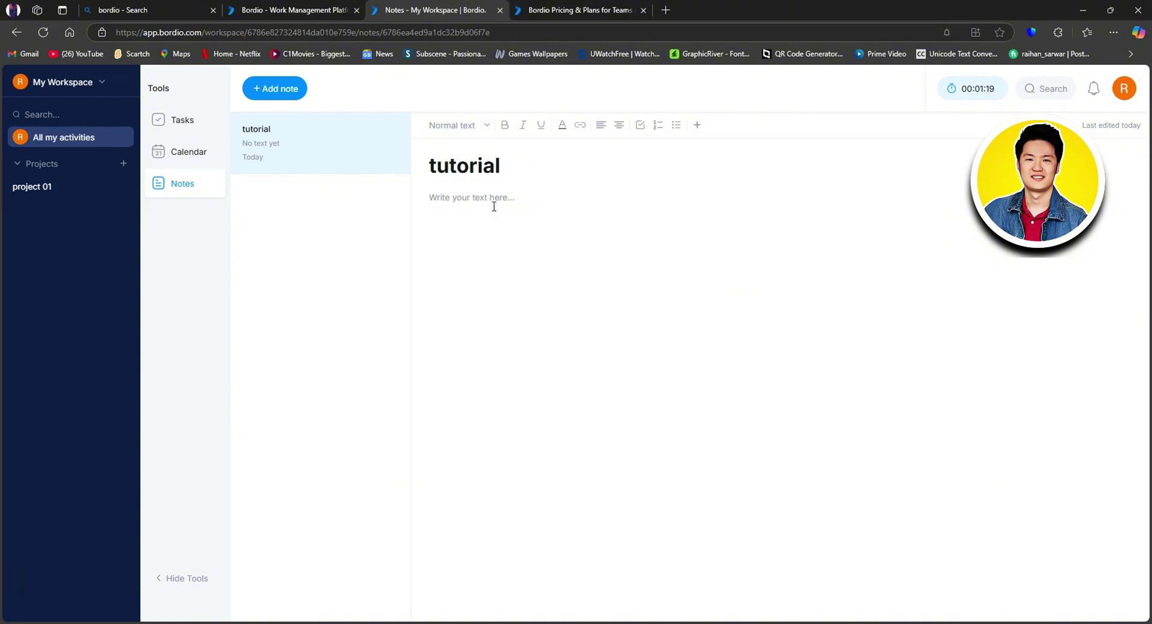
{"action": "type", "text": "welcome!"}
{"action": "left_click", "coordinate": [181, 126]}
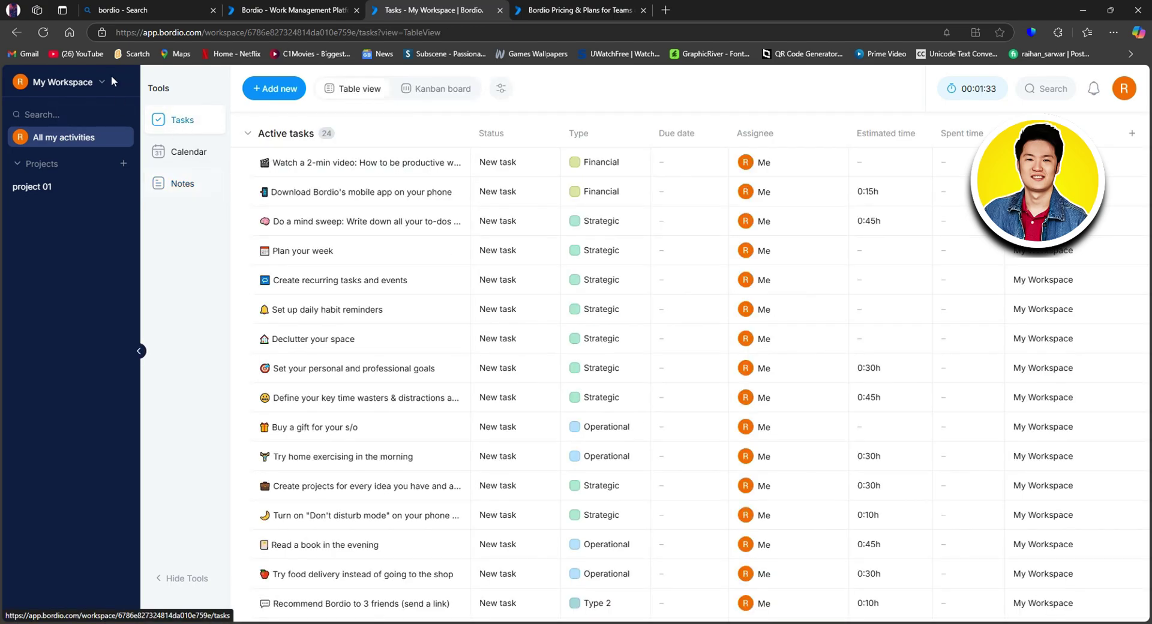
{"action": "left_click", "coordinate": [102, 84]}
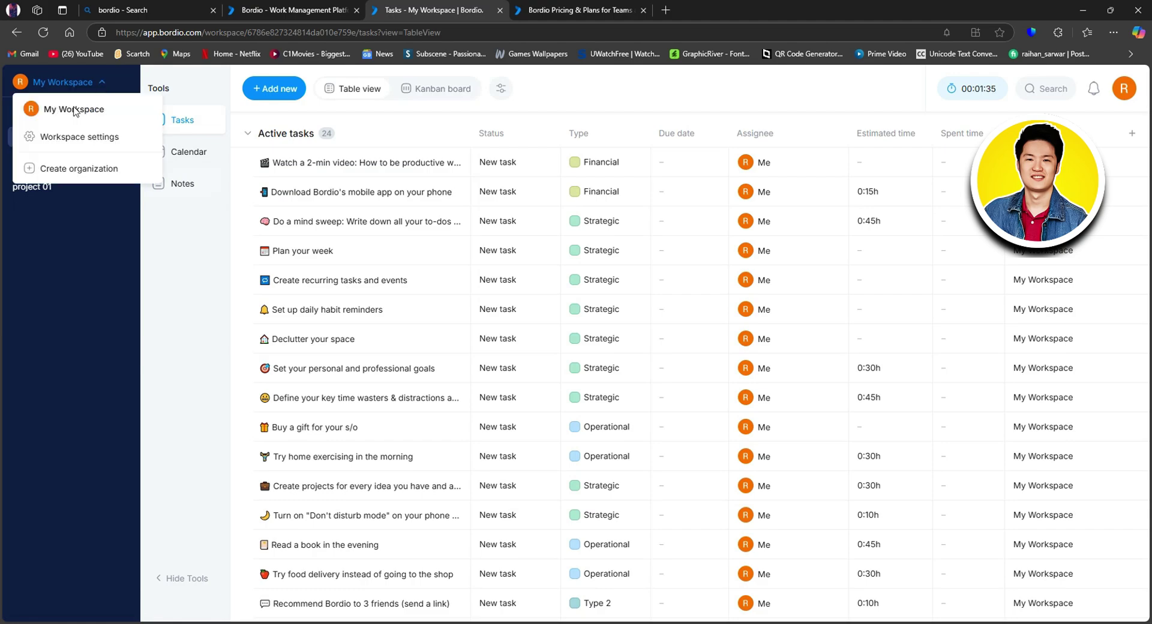
{"action": "left_click", "coordinate": [77, 138]}
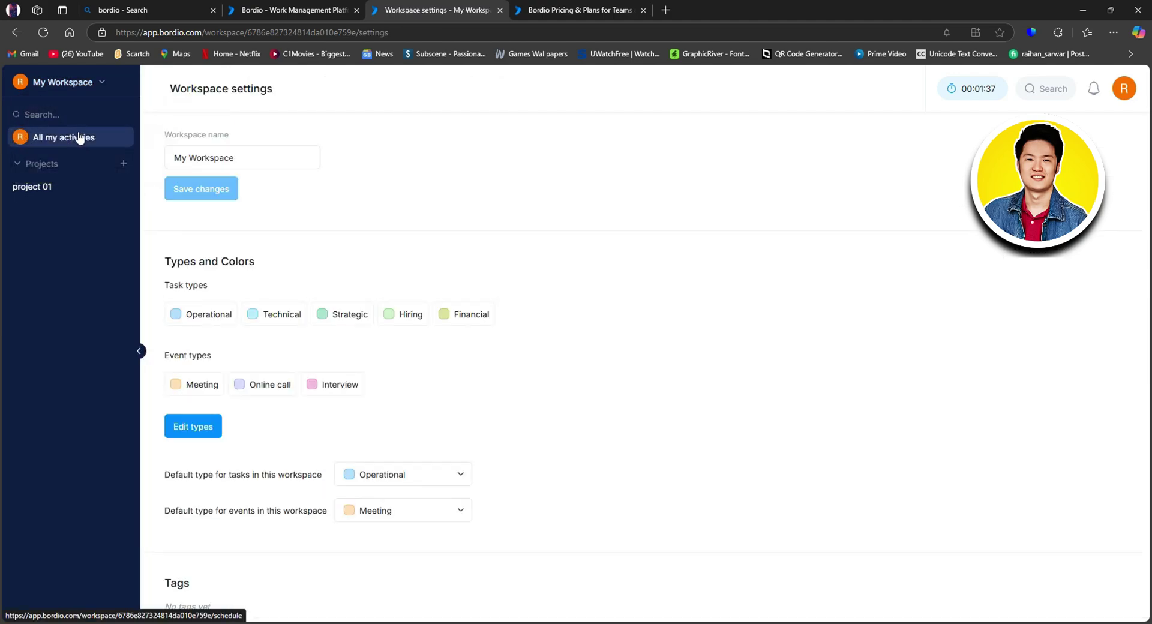
{"action": "left_click", "coordinate": [99, 84]}
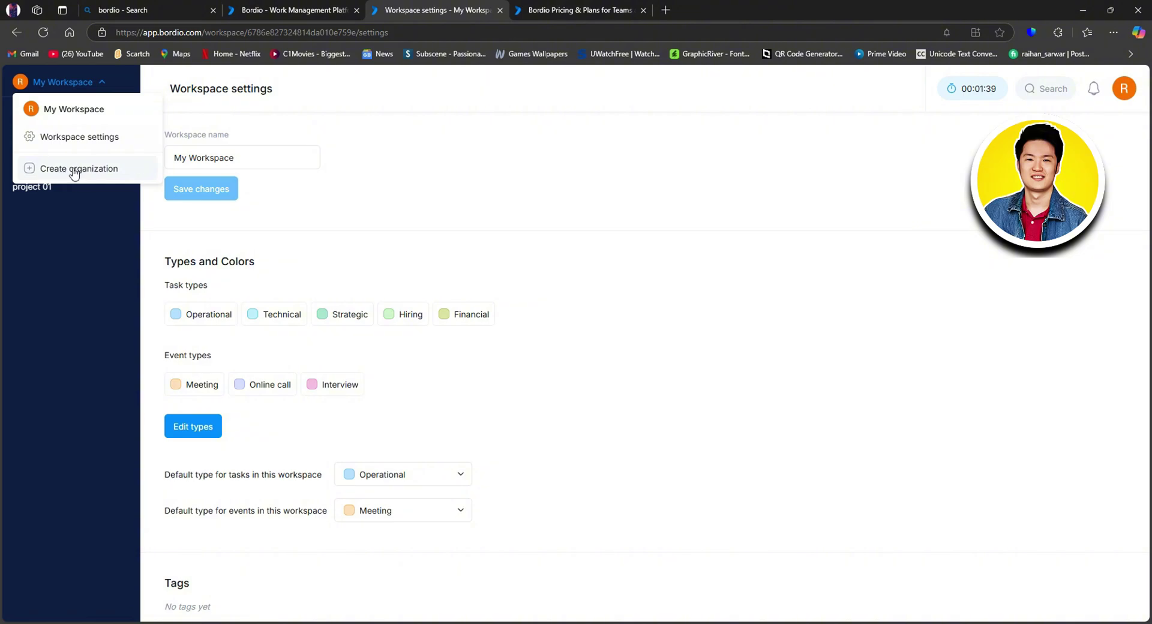
{"action": "triple_click", "coordinate": [283, 167]}
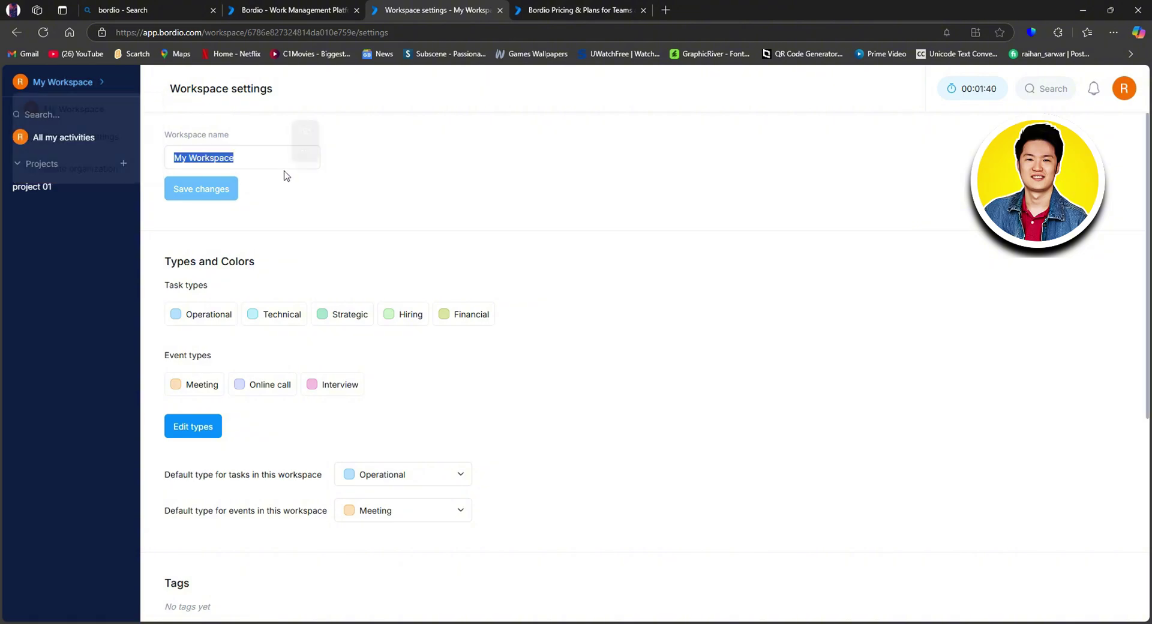
{"action": "left_click", "coordinate": [328, 202]}
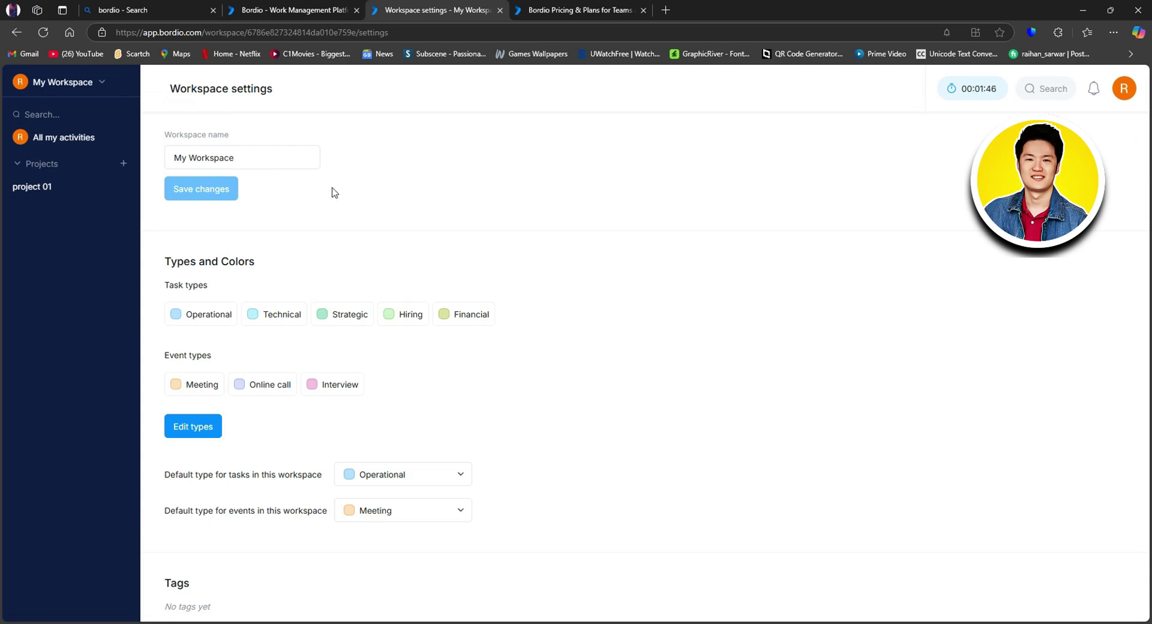
{"action": "scroll", "coordinate": [282, 150], "scroll_direction": "down", "scroll_amount": 3}
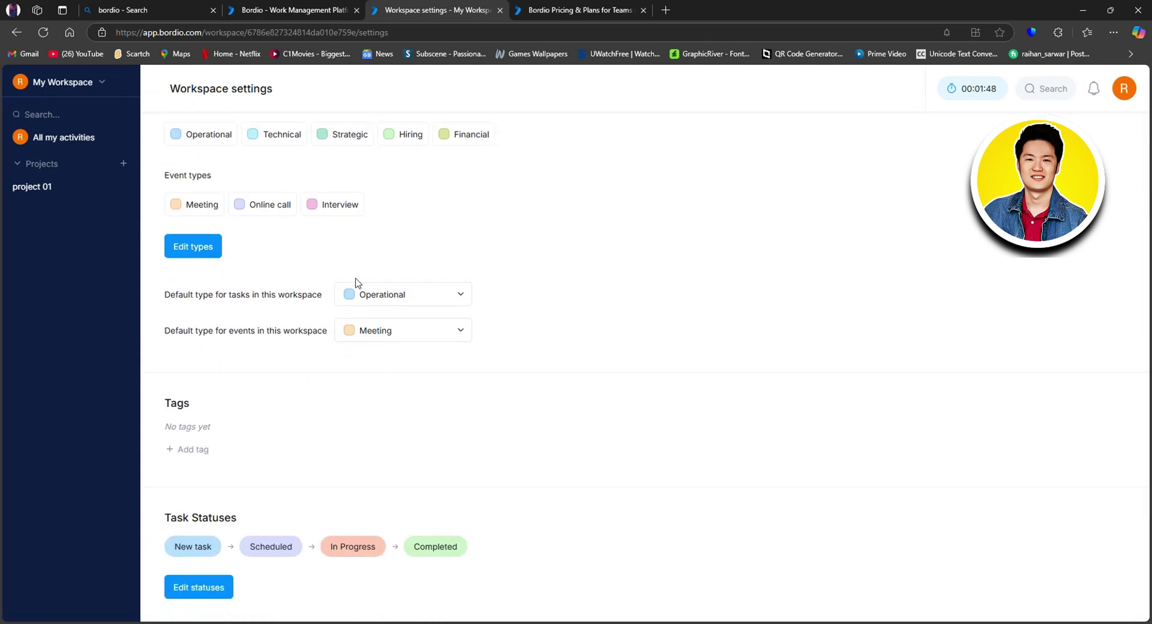
{"action": "scroll", "coordinate": [356, 285], "scroll_direction": "down", "scroll_amount": 3}
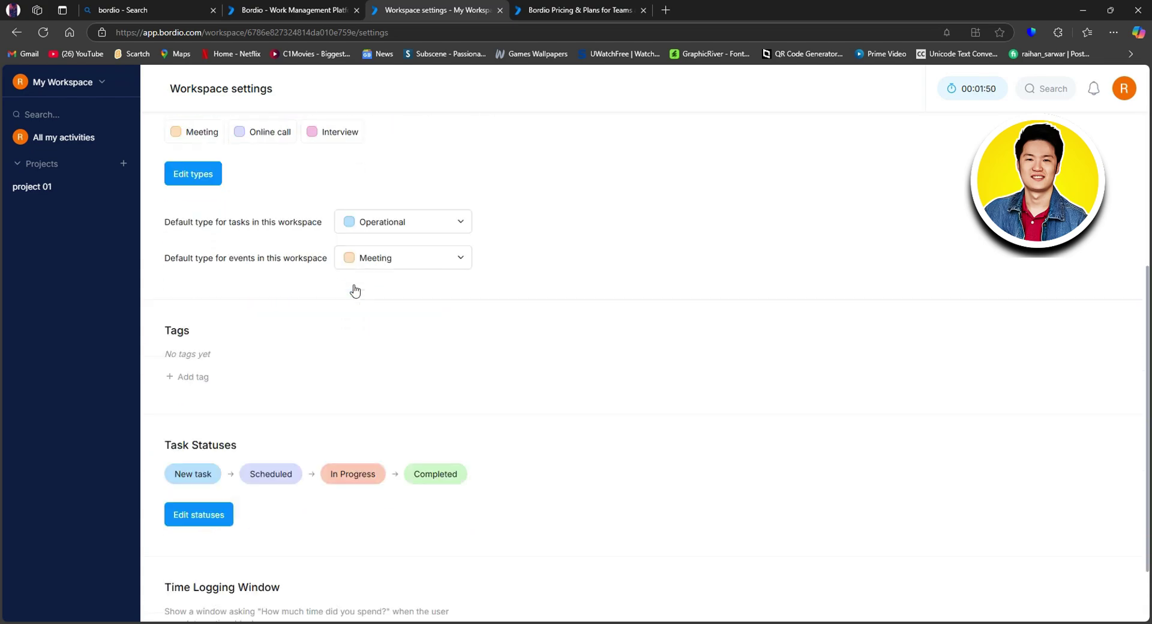
{"action": "scroll", "coordinate": [378, 333], "scroll_direction": "up", "scroll_amount": 2}
{"action": "scroll", "coordinate": [378, 334], "scroll_direction": "up", "scroll_amount": 3}
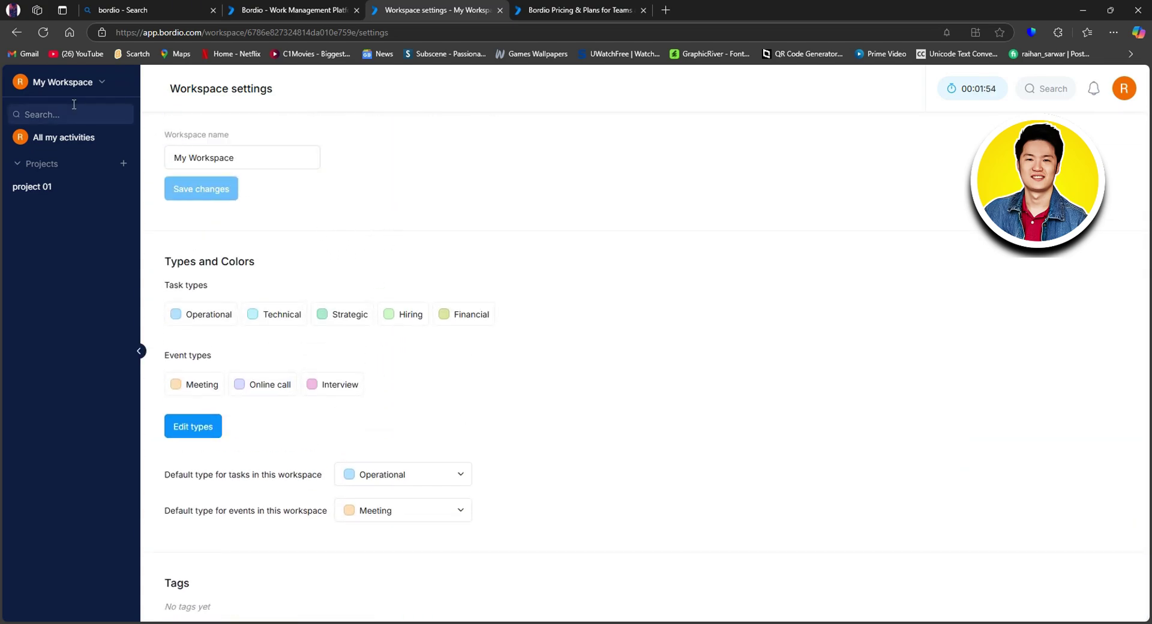
{"action": "left_click", "coordinate": [44, 142]}
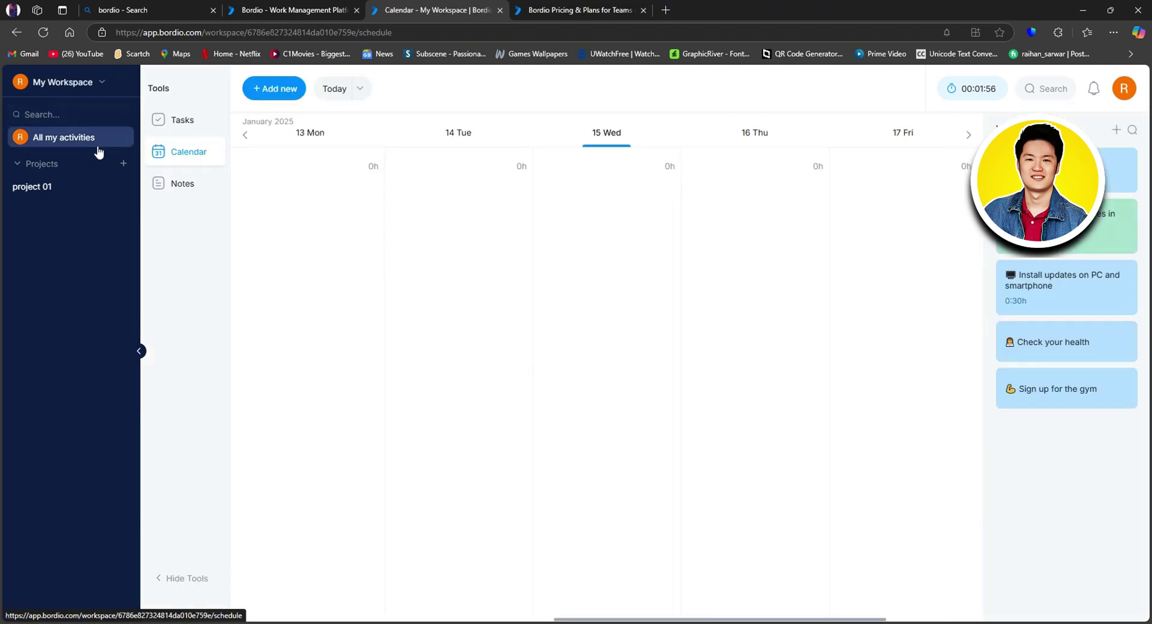
{"action": "left_click", "coordinate": [180, 119]}
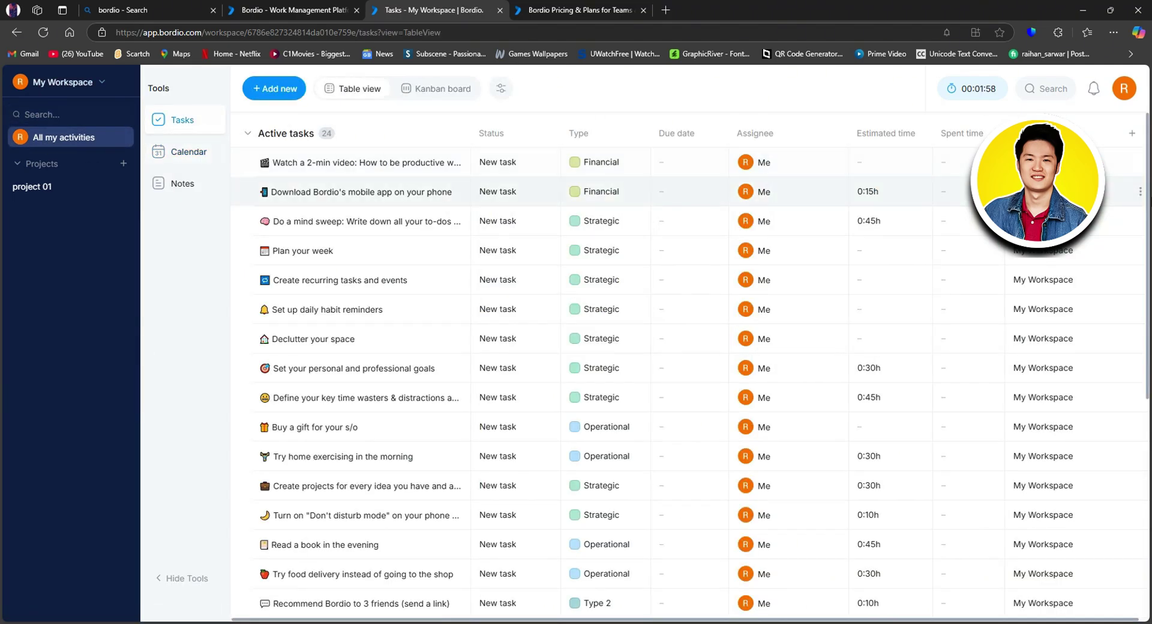